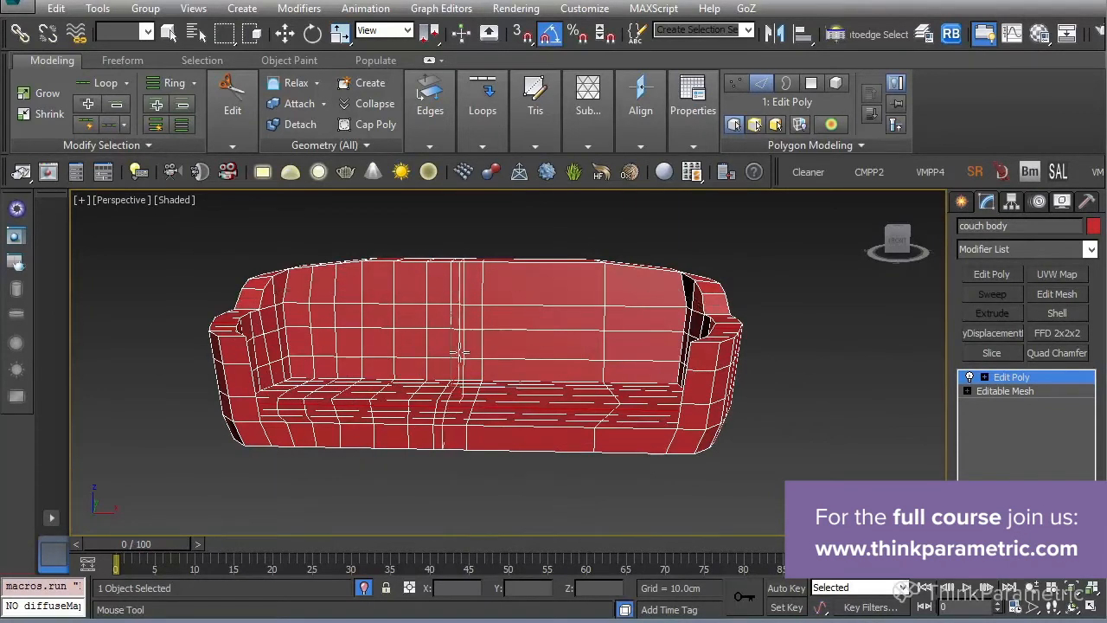
- Add horizontal edge loops around the couch body's arms and backrest with the loop insertion tool
{"action": "middle_click_drag", "start_coordinate": [420, 292], "coordinate": [699, 415], "text": "alt"}
{"action": "key", "text": "ctrl+BackSpace"}
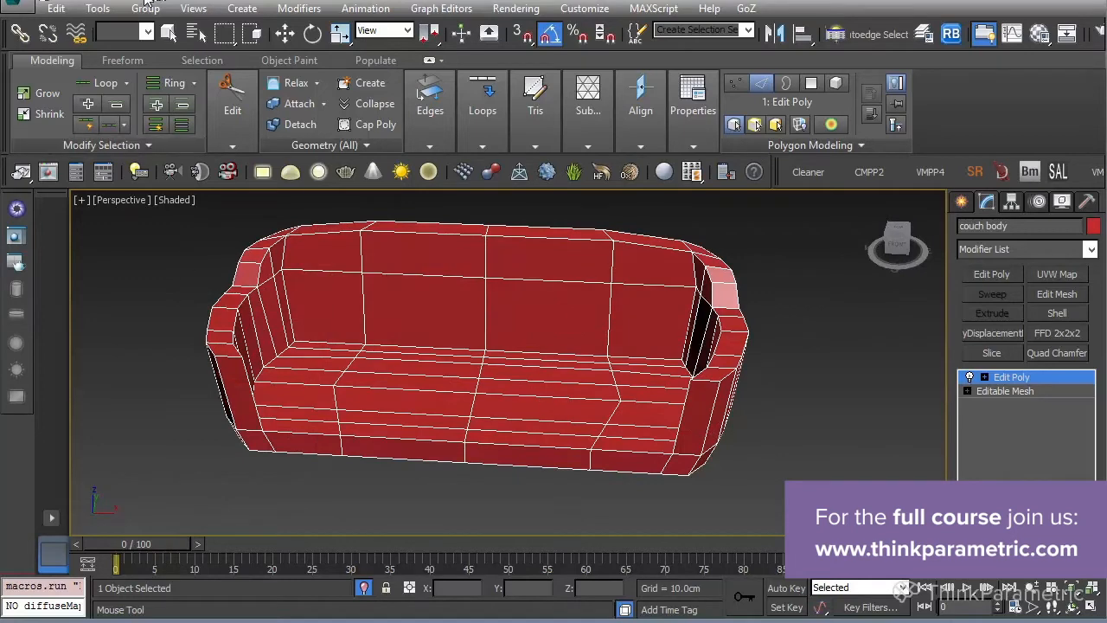
{"action": "left_click", "coordinate": [146, 3]}
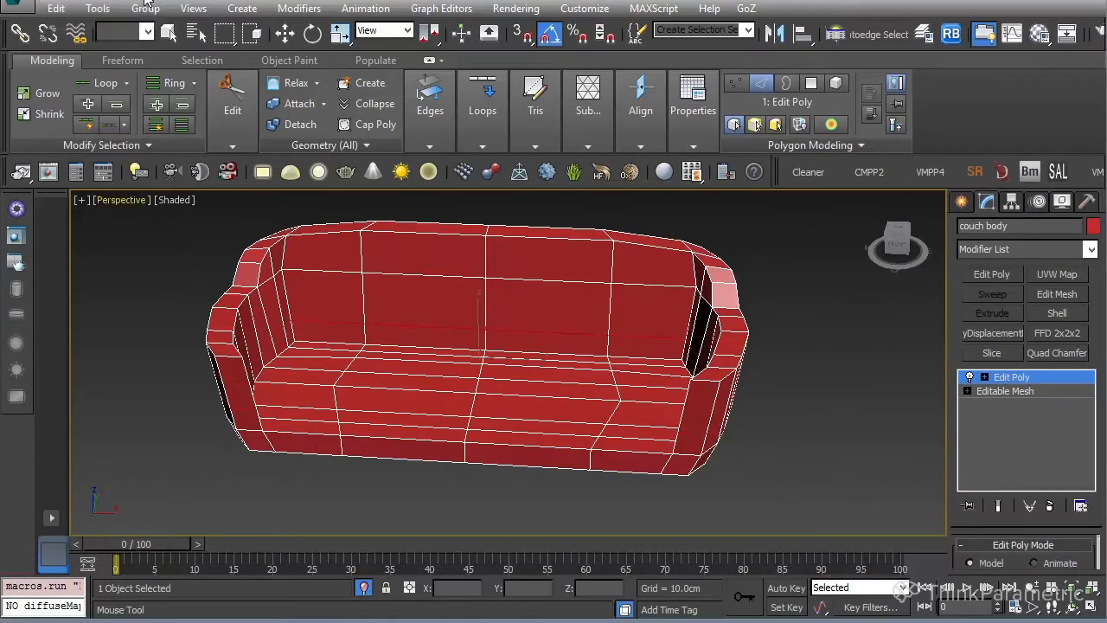
{"action": "middle_click_drag", "start_coordinate": [312, 380], "coordinate": [377, 383], "text": "alt"}
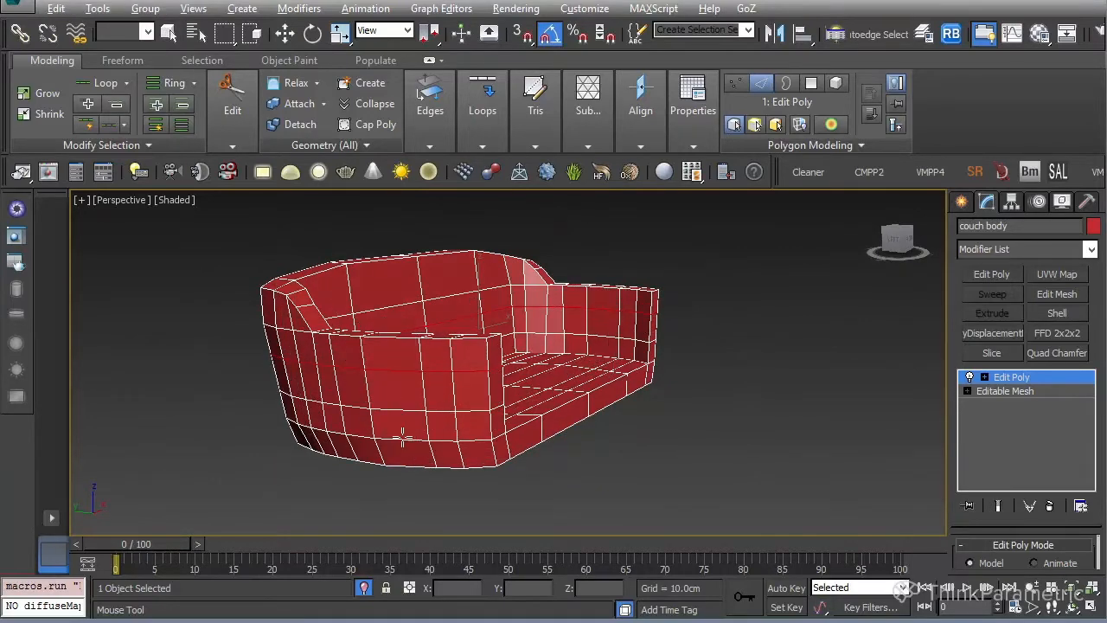
{"action": "middle_click_drag", "start_coordinate": [402, 437], "coordinate": [401, 453], "text": "alt"}
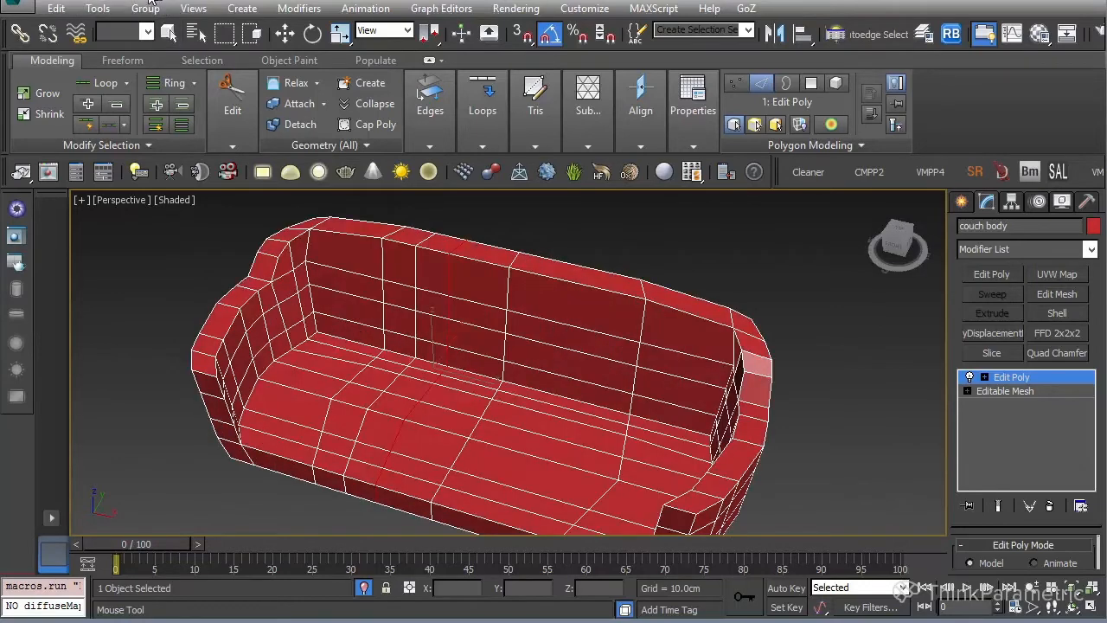
- Insert evenly spaced vertical edge loops across the backrest and seat on the left half of the couch body
{"action": "left_click", "coordinate": [151, 1]}
{"action": "left_click", "coordinate": [151, 1]}
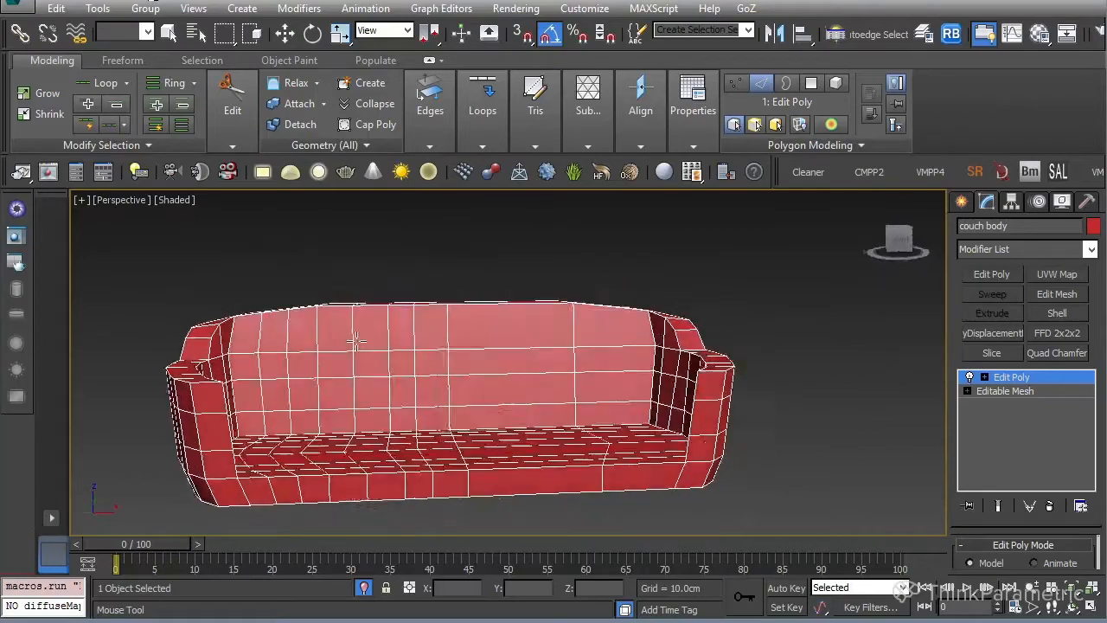
{"action": "middle_click_drag", "start_coordinate": [356, 342], "coordinate": [411, 337], "text": "alt"}
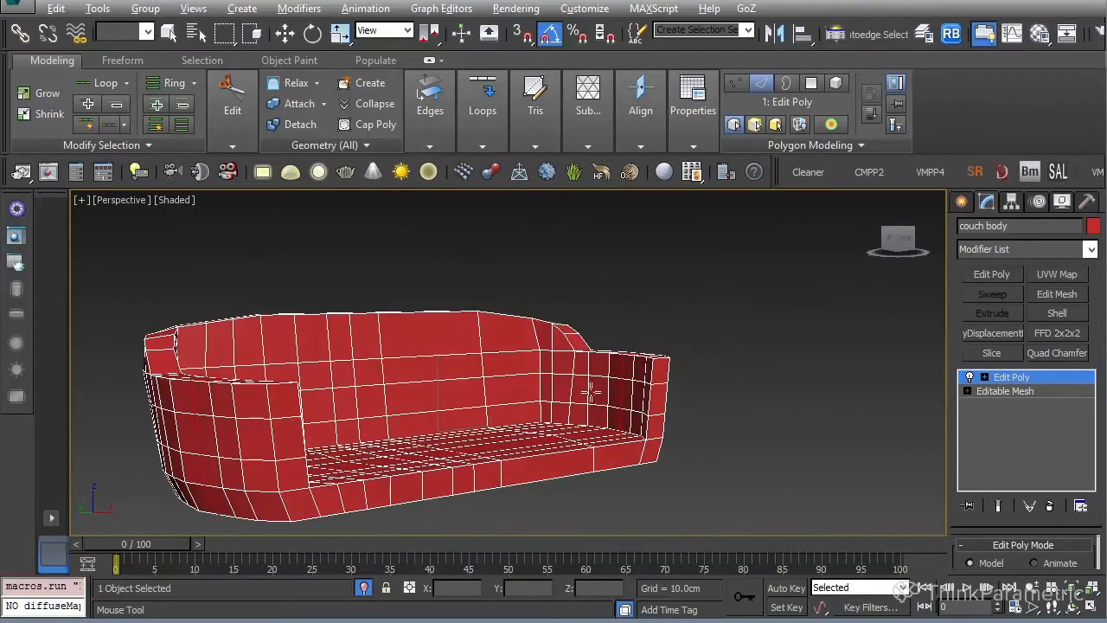
{"action": "middle_click_drag", "start_coordinate": [591, 394], "coordinate": [431, 428], "text": "alt"}
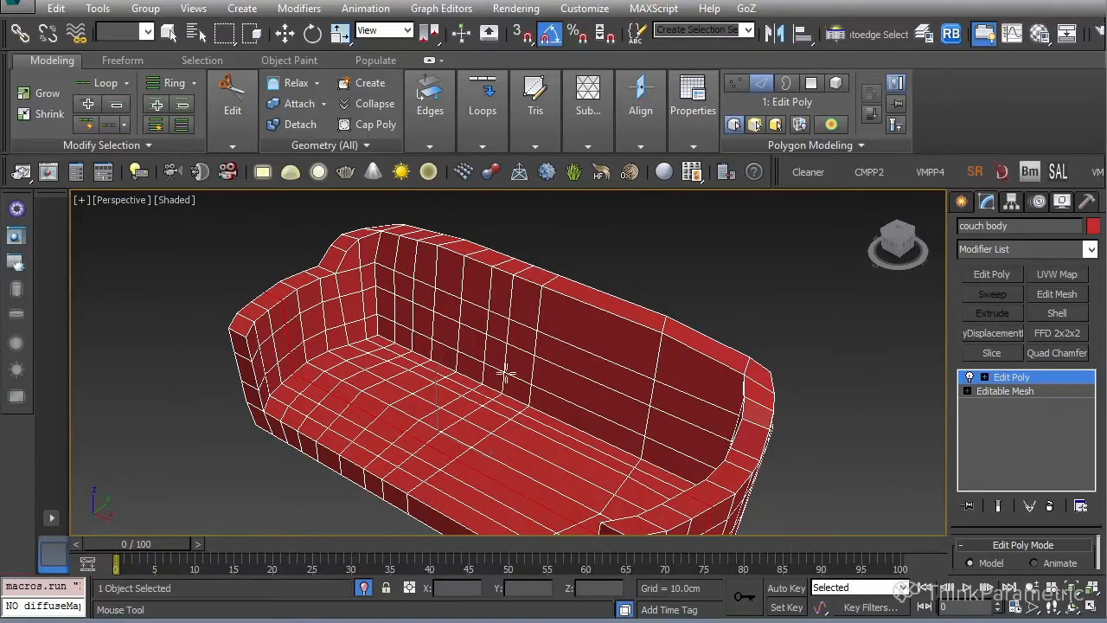
{"action": "middle_click_drag", "start_coordinate": [507, 374], "coordinate": [577, 372], "text": "alt"}
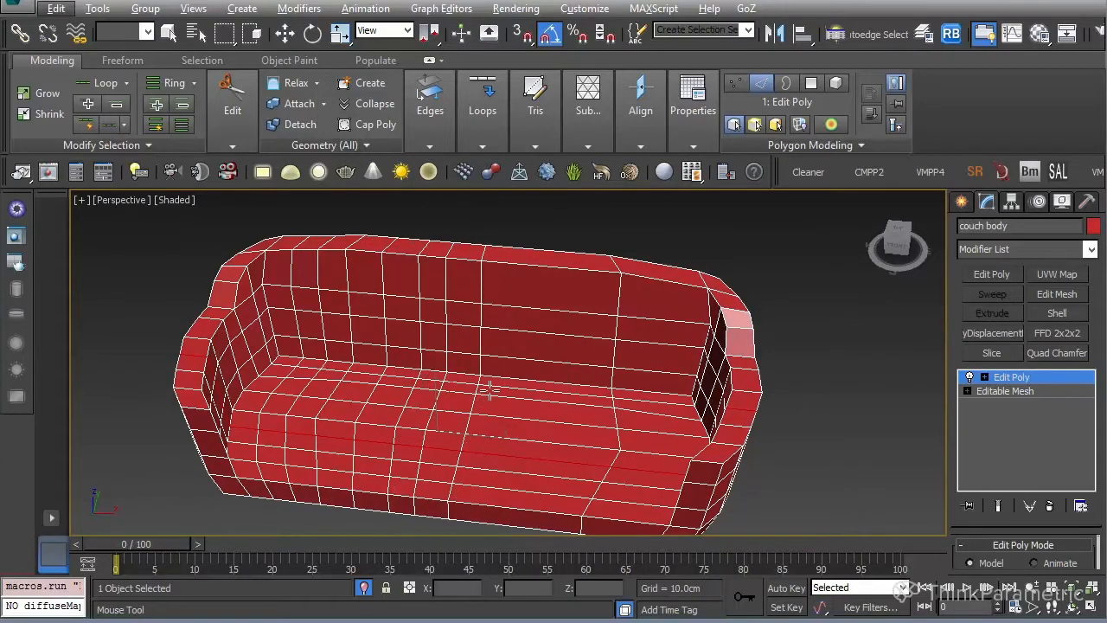
{"action": "middle_click_drag", "start_coordinate": [487, 383], "coordinate": [457, 360], "text": "alt"}
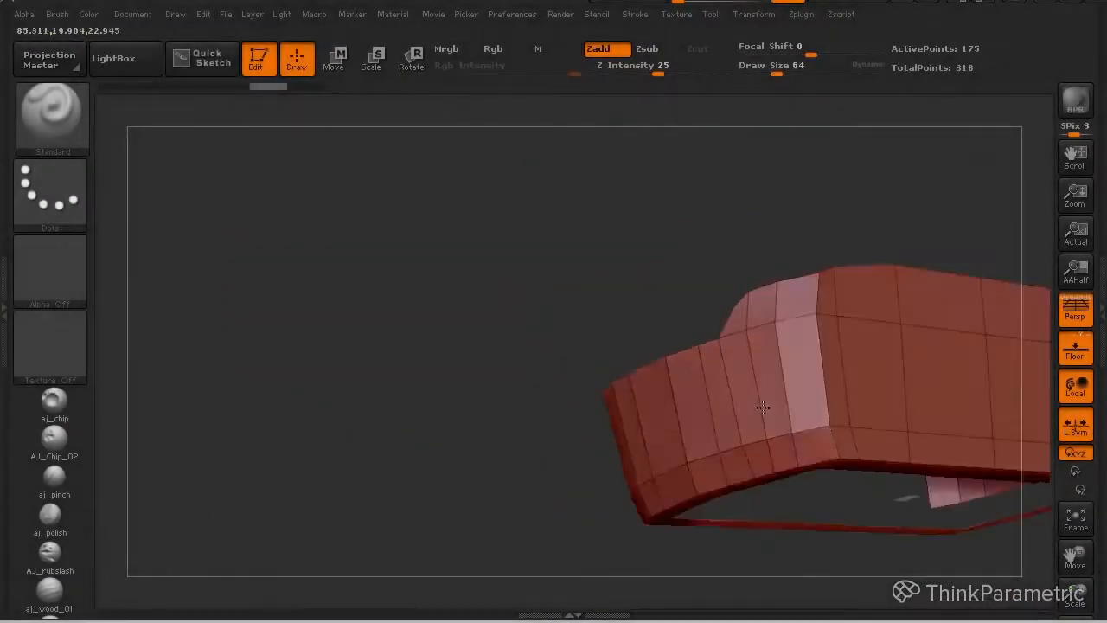
- Switch to ZBrush and examine the long, uneven polygons on the couch body's arm from several angles
{"action": "left_click_drag", "start_coordinate": [840, 452], "coordinate": [822, 445]}
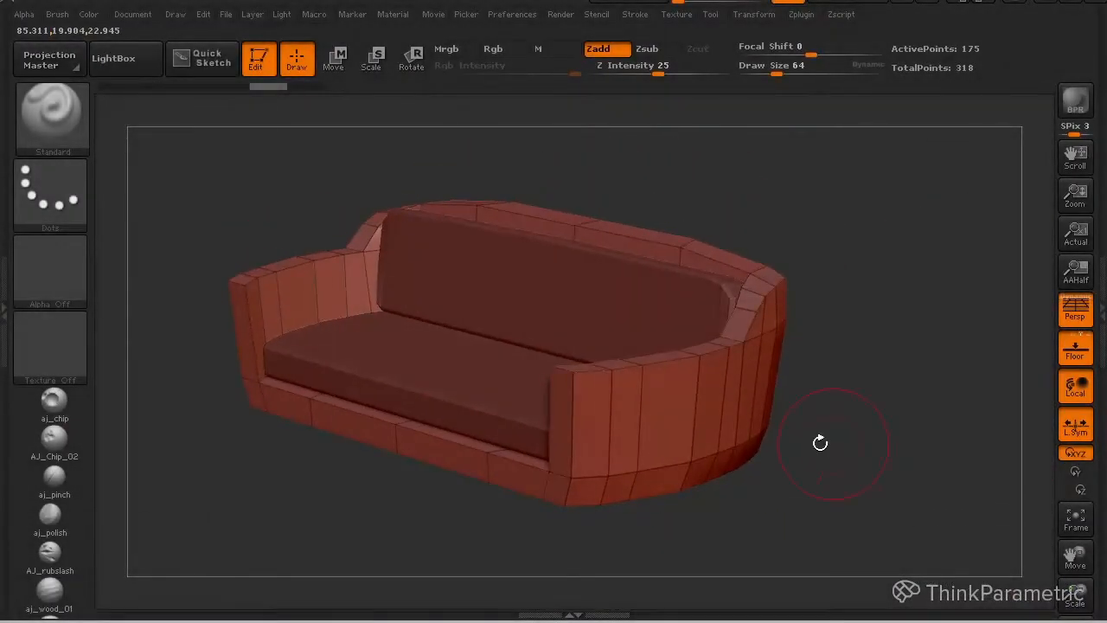
{"action": "left_click_drag", "start_coordinate": [766, 471], "coordinate": [598, 405]}
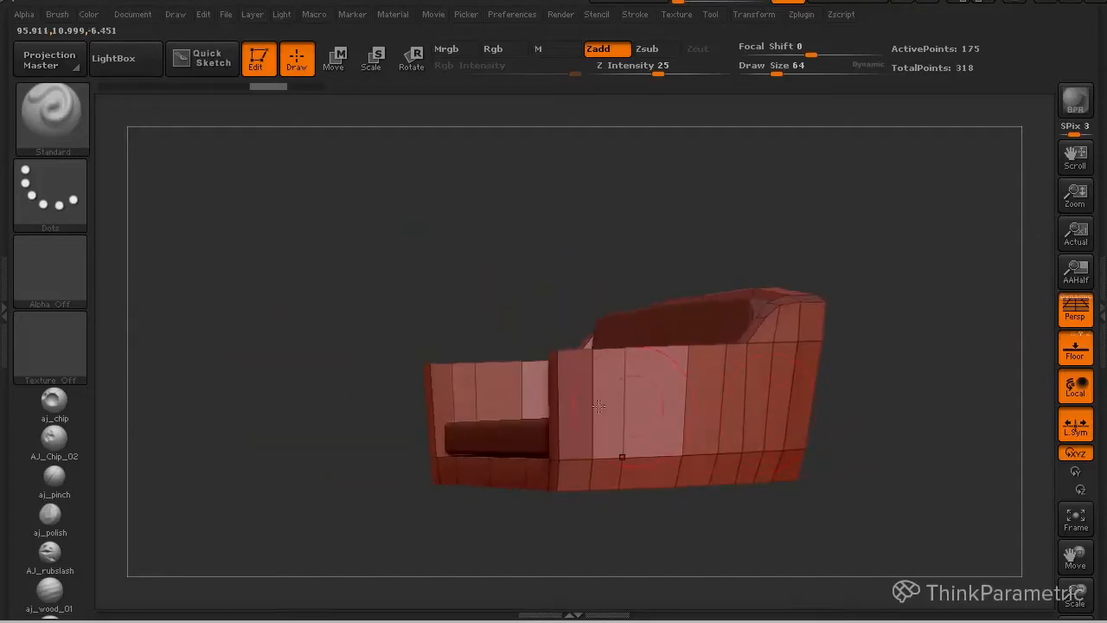
{"action": "left_click_drag", "start_coordinate": [746, 497], "coordinate": [673, 447]}
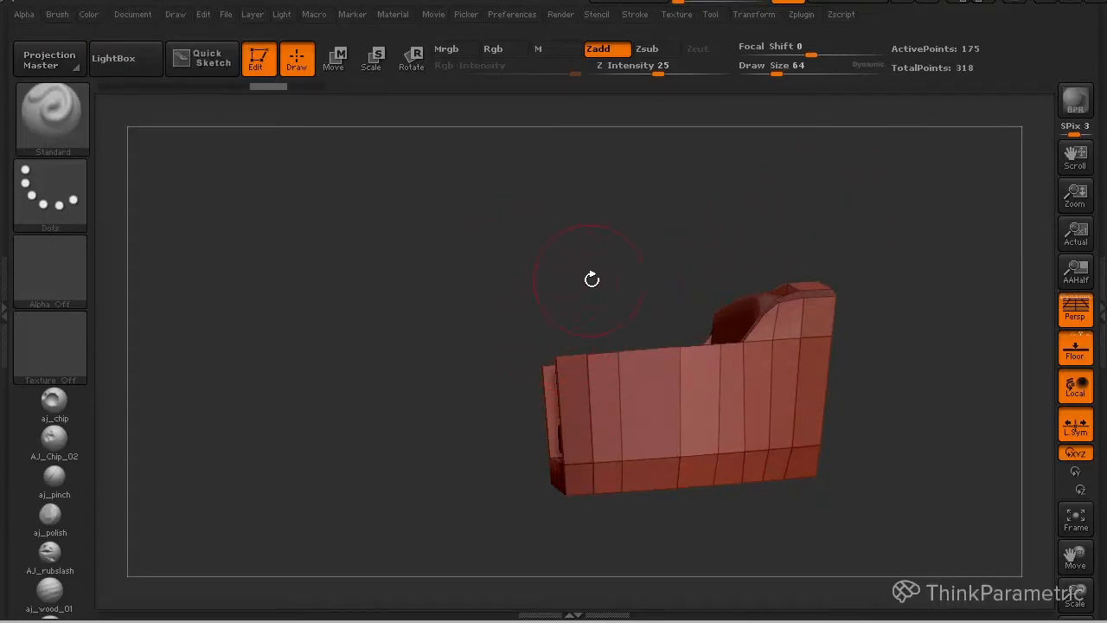
{"action": "left_click_drag", "start_coordinate": [591, 279], "coordinate": [684, 390]}
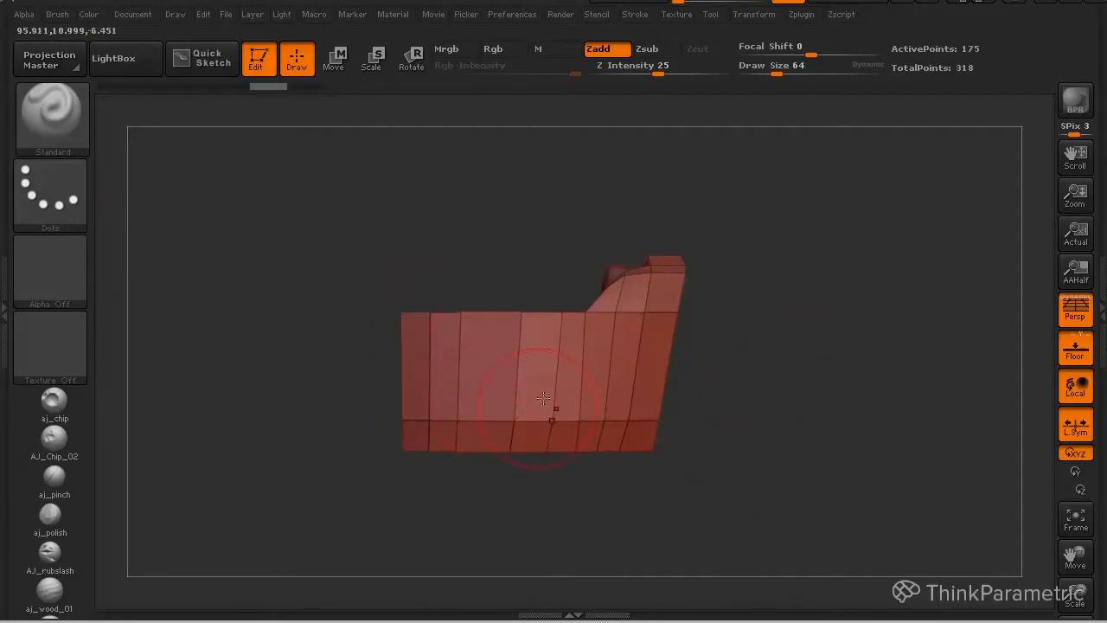
{"action": "left_click_drag", "start_coordinate": [474, 217], "coordinate": [485, 185]}
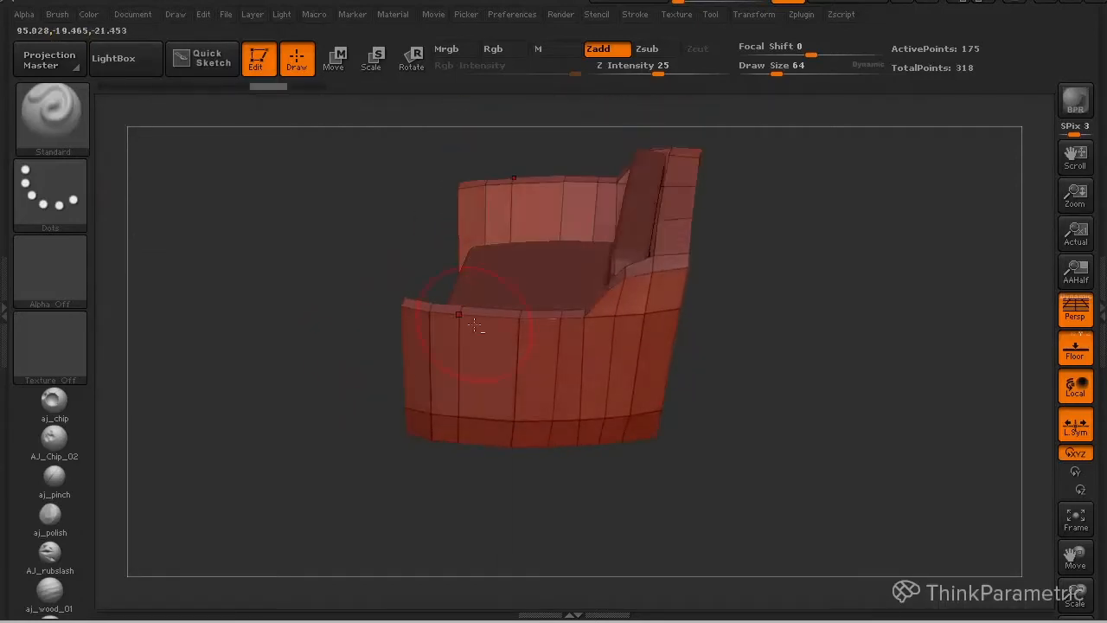
{"action": "left_click_drag", "start_coordinate": [721, 540], "coordinate": [732, 421], "text": "shift"}
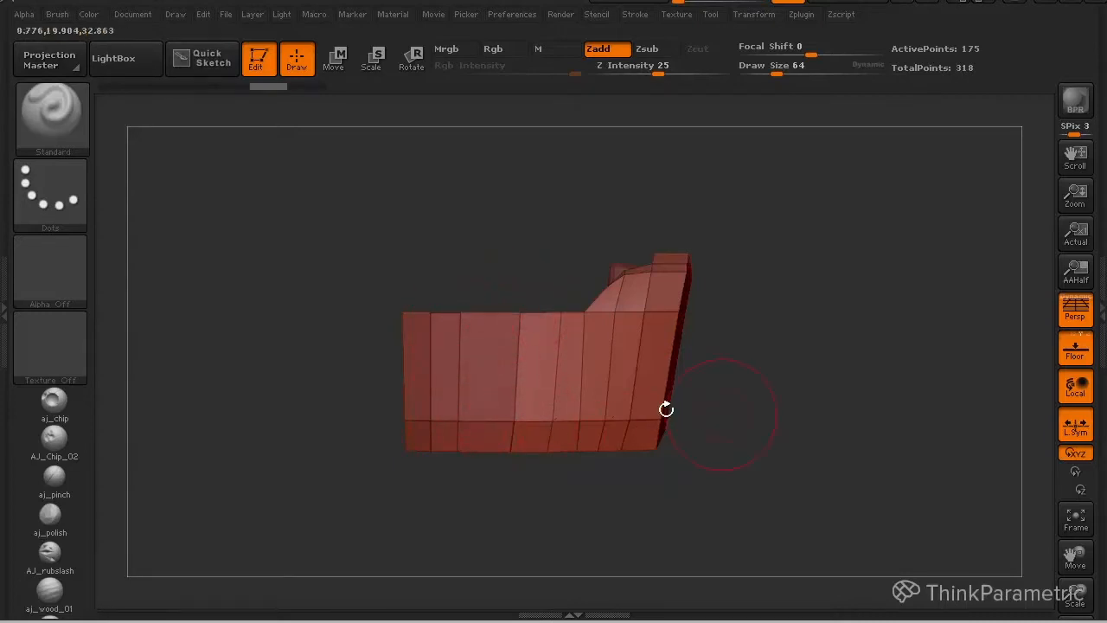
{"action": "left_click_drag", "start_coordinate": [667, 407], "coordinate": [999, 427]}
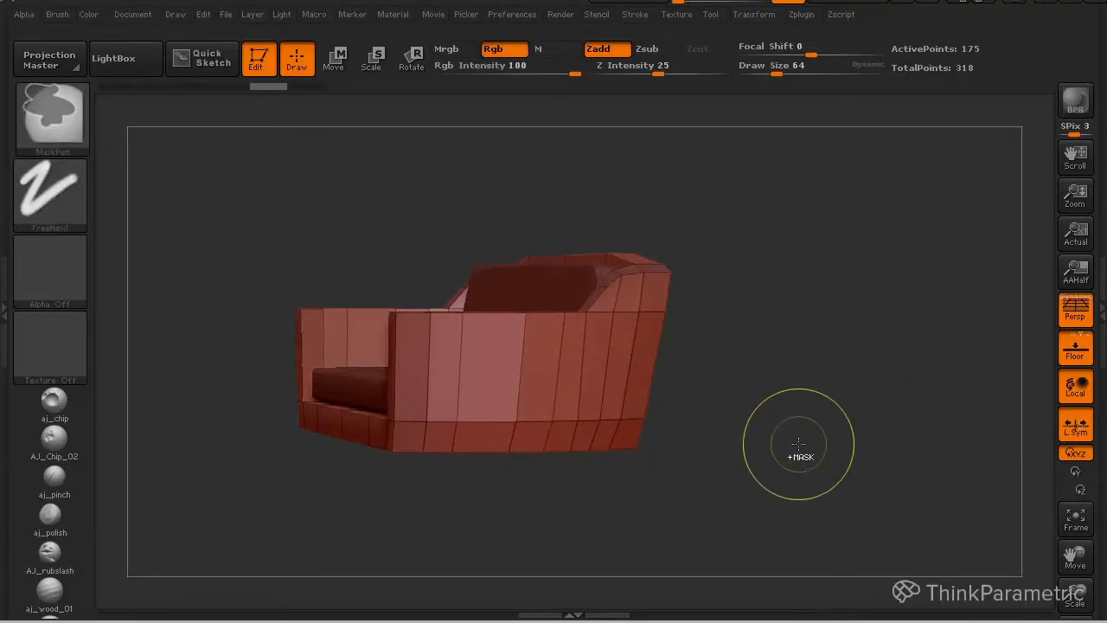
- Divide the couch body once, inspect the subdivided arm faces and step back down one subdivision level
{"action": "left_click", "coordinate": [1100, 330]}
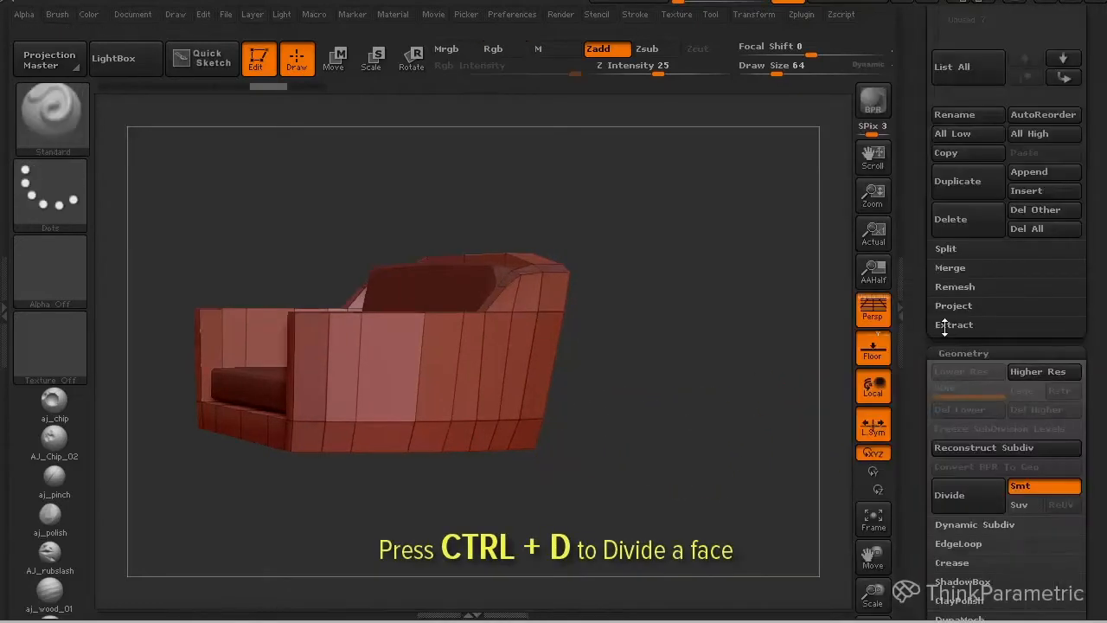
{"action": "left_click", "coordinate": [979, 493]}
{"action": "left_click_drag", "start_coordinate": [605, 459], "coordinate": [563, 430]}
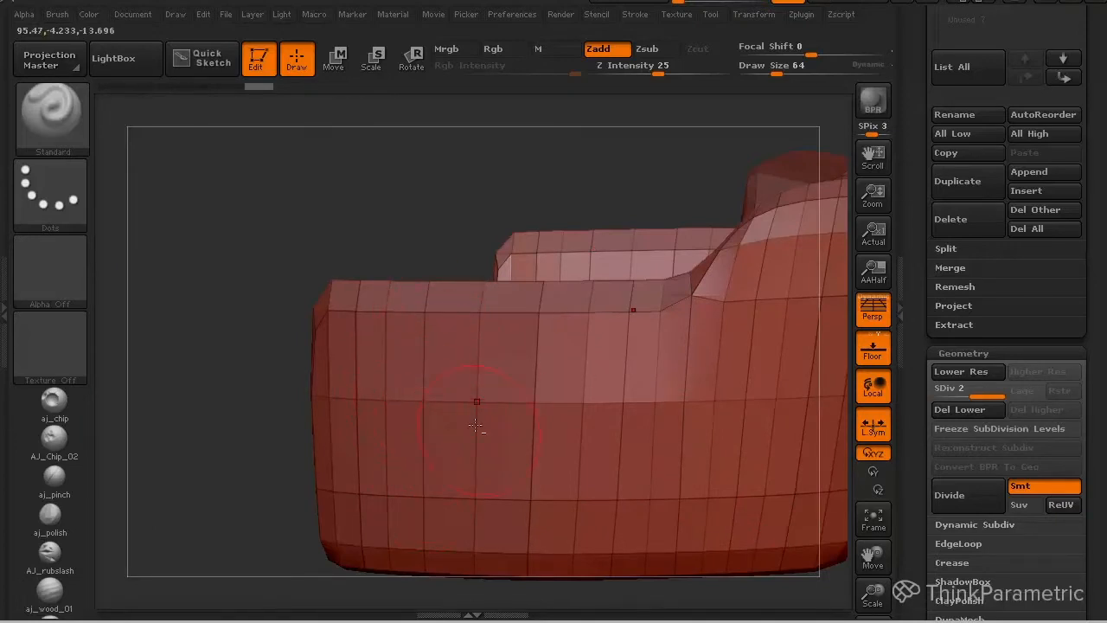
{"action": "mouse_move", "coordinate": [463, 440]}
{"action": "left_mouse_down"}
{"action": "mouse_move", "coordinate": [544, 482]}
{"action": "mouse_move", "coordinate": [480, 487]}
{"action": "mouse_move", "coordinate": [460, 425]}
{"action": "left_mouse_up"}
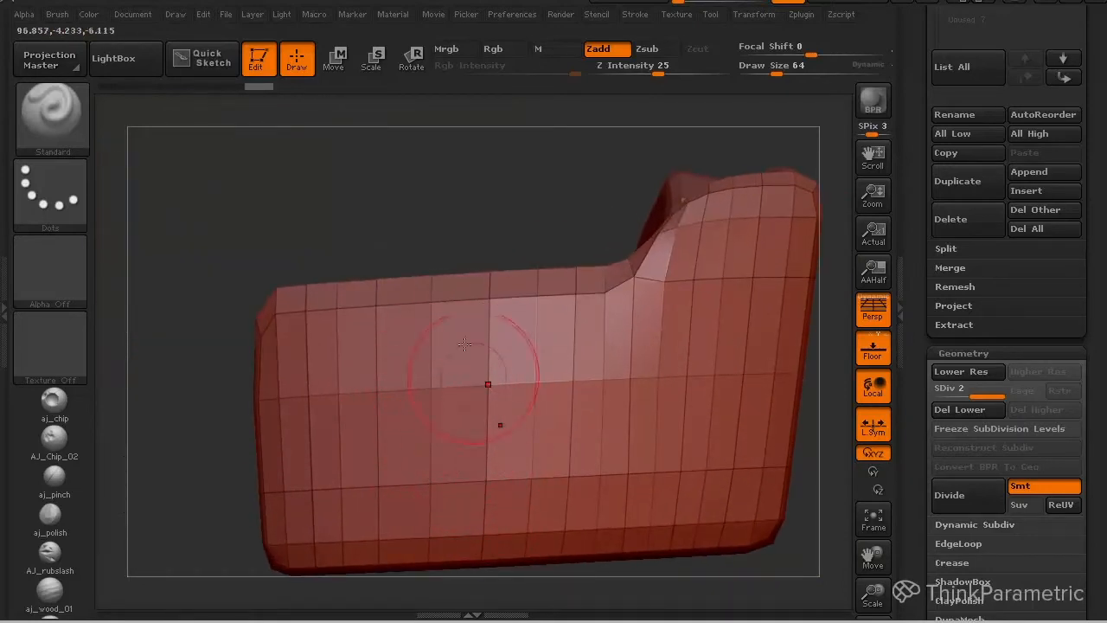
{"action": "left_click_drag", "start_coordinate": [577, 421], "coordinate": [764, 465]}
{"action": "key", "text": "shift+d"}
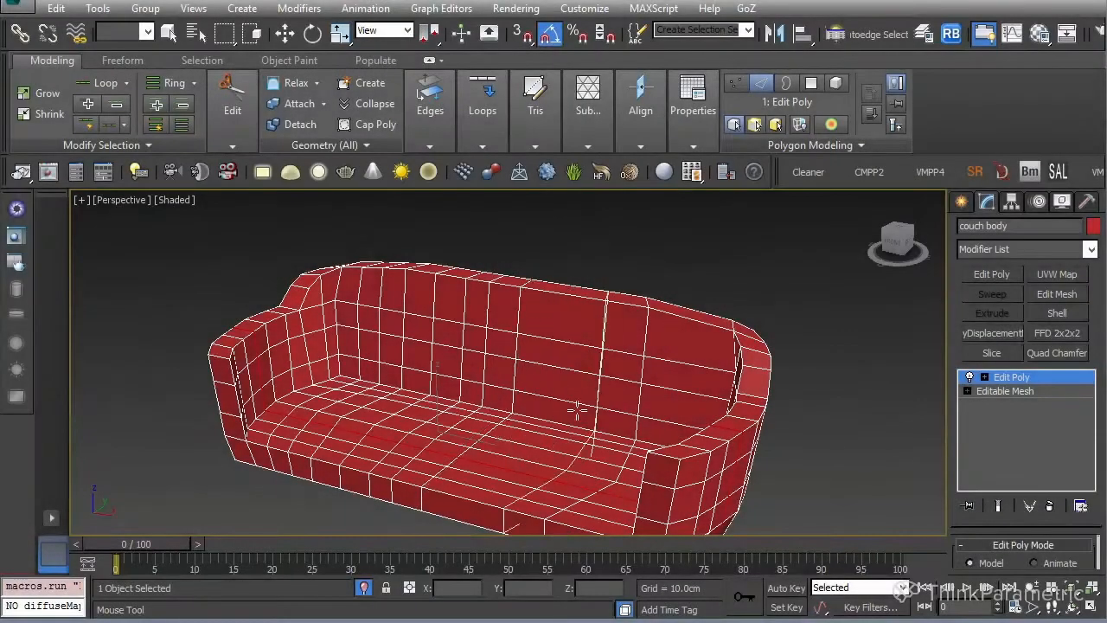
- Return to 3ds Max, leave loop insertion and mirror the couch body's left half with a Symmetry modifier on X with Flip enabled
{"action": "left_click", "coordinate": [571, 404]}
{"action": "right_click", "coordinate": [750, 383]}
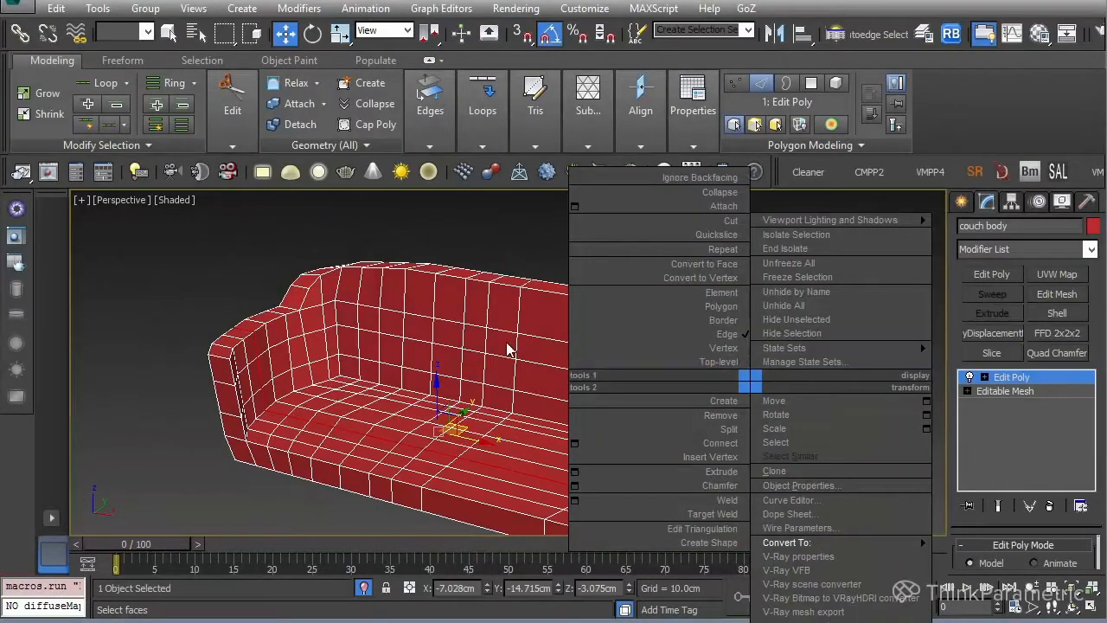
{"action": "left_click", "coordinate": [389, 383]}
{"action": "middle_click_drag", "start_coordinate": [450, 460], "coordinate": [522, 325]}
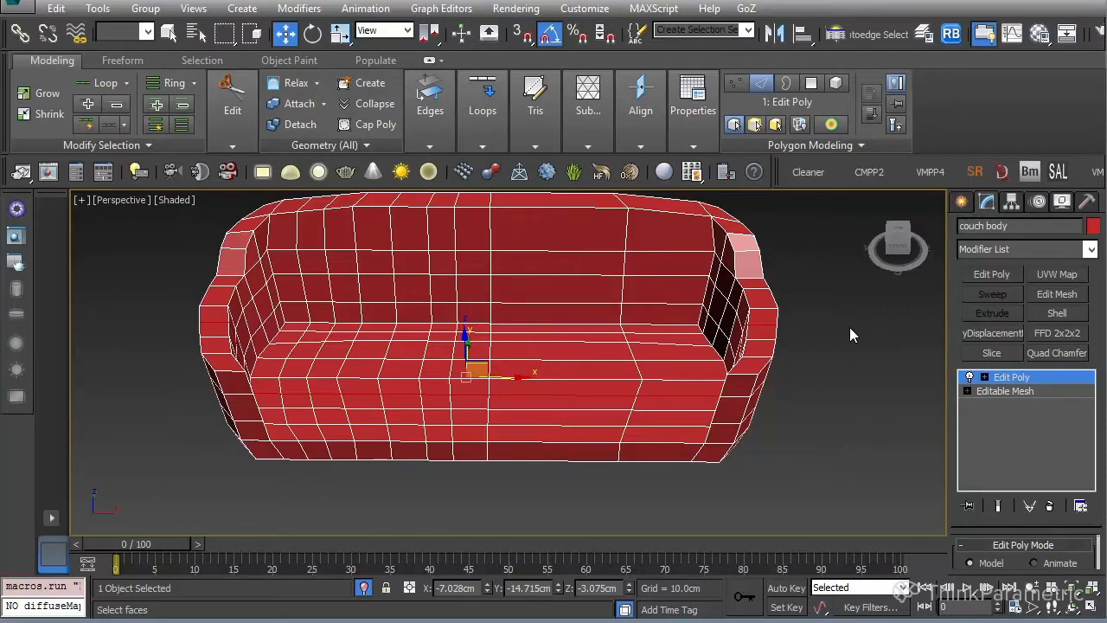
{"action": "left_click", "coordinate": [1041, 255]}
{"action": "type", "text": "sy"}
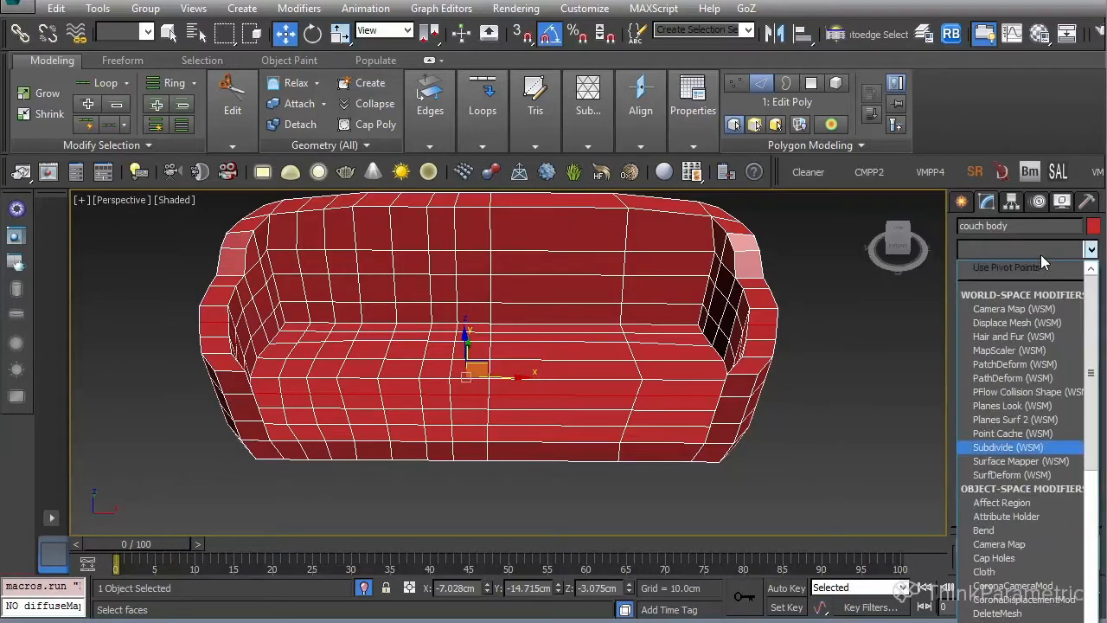
{"action": "key", "text": "Return"}
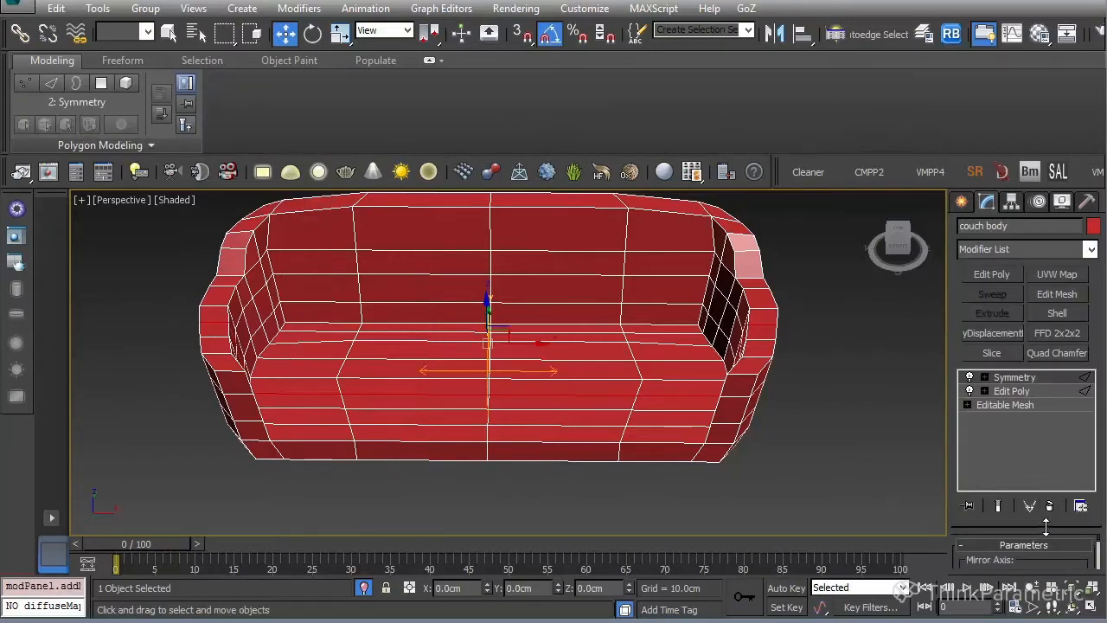
{"action": "left_click_drag", "start_coordinate": [1046, 527], "coordinate": [1046, 416]}
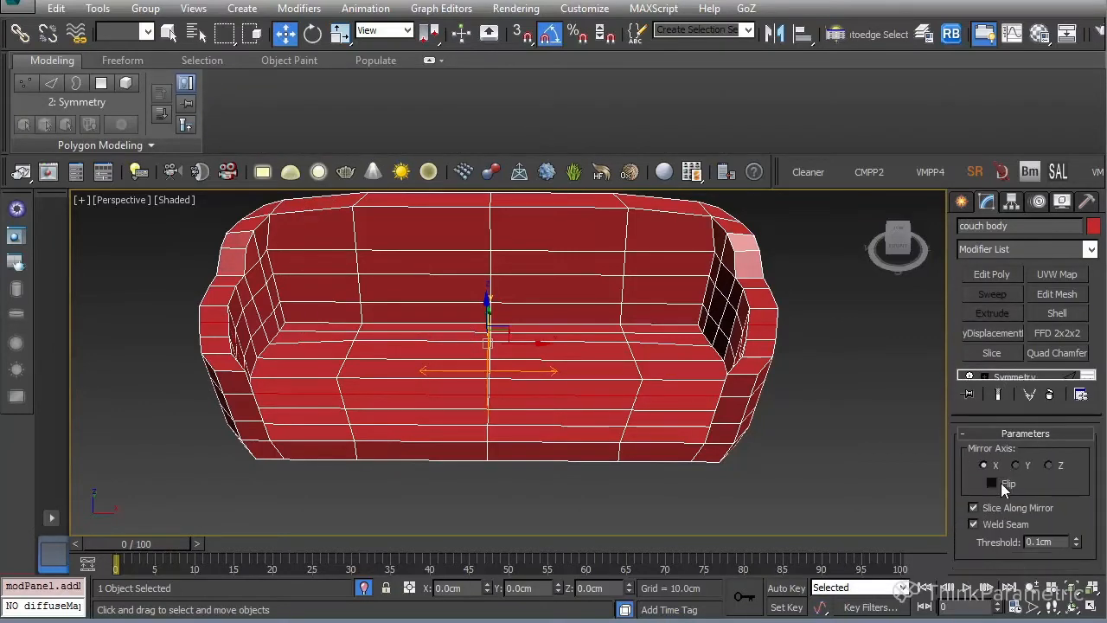
{"action": "left_click", "coordinate": [993, 482]}
{"action": "middle_click_drag", "start_coordinate": [775, 449], "coordinate": [946, 389], "text": "alt"}
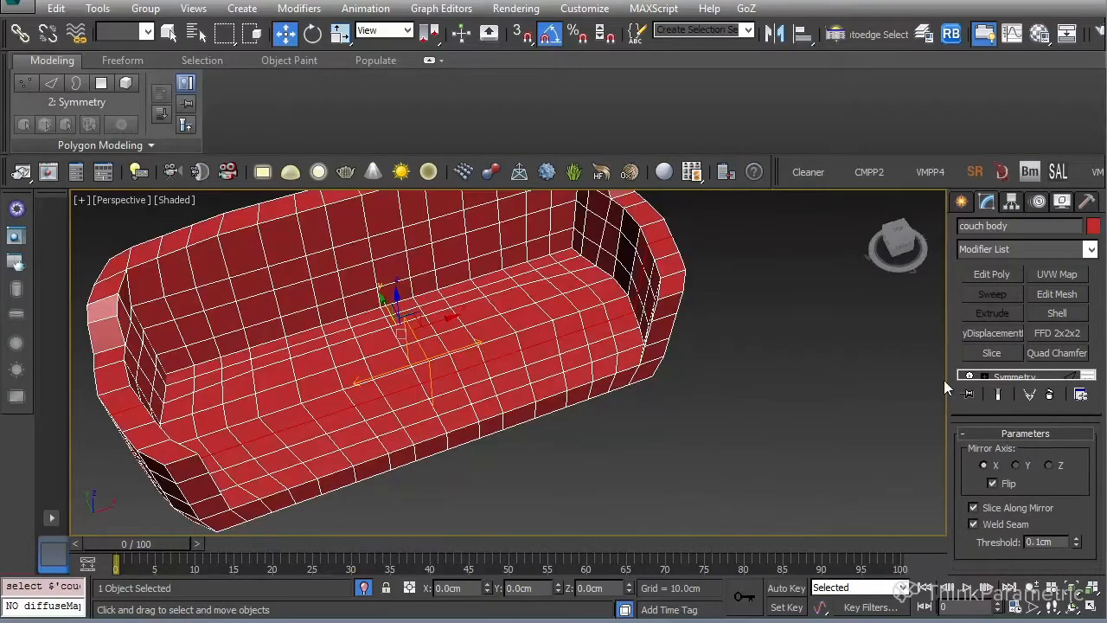
- Convert the mirrored couch body to an Editable Poly
{"action": "right_click", "coordinate": [574, 313]}
{"action": "mouse_move", "coordinate": [688, 476]}
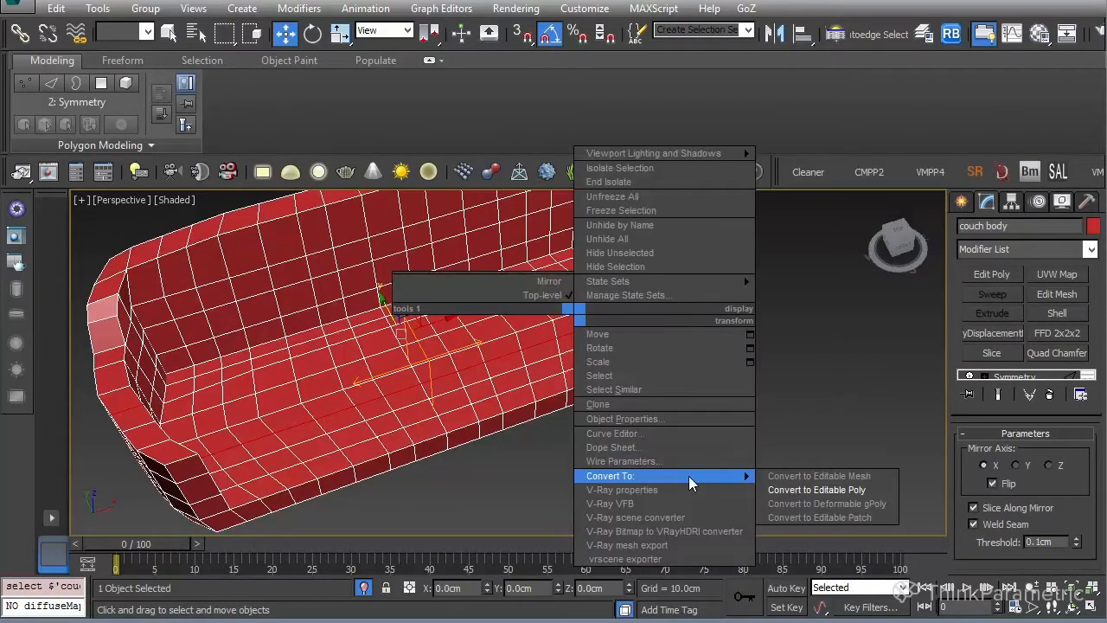
{"action": "left_click", "coordinate": [815, 493]}
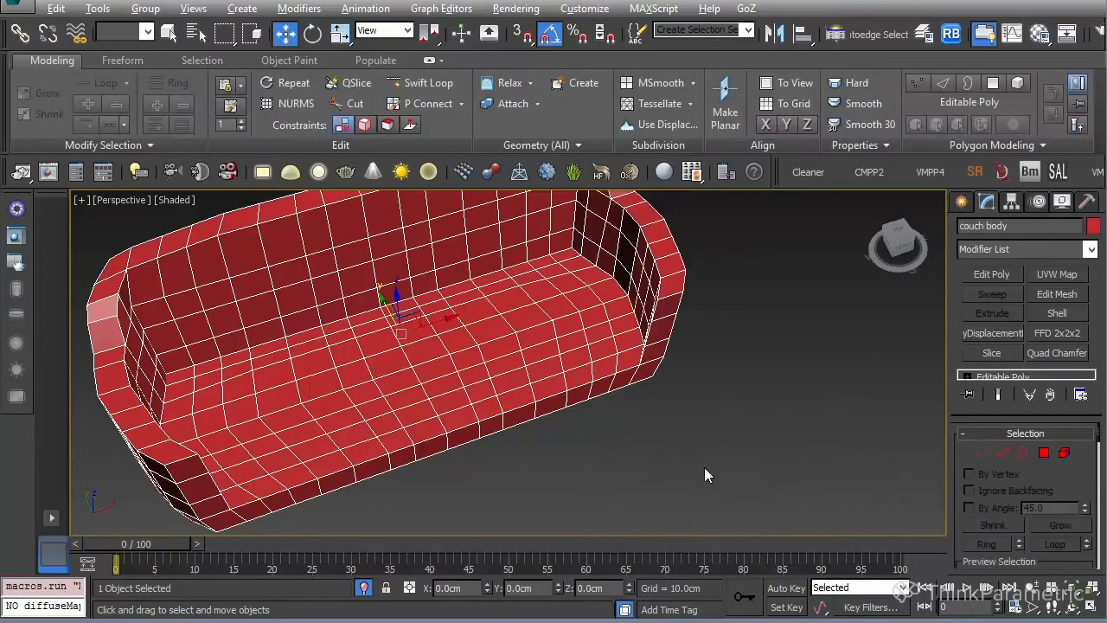
{"action": "middle_click_drag", "start_coordinate": [705, 468], "coordinate": [645, 425], "text": "alt"}
- Send the couch body to ZBrush with GoZ and inspect the updated mesh around its arm
{"action": "left_click", "coordinate": [720, 400]}
{"action": "left_click", "coordinate": [636, 270]}
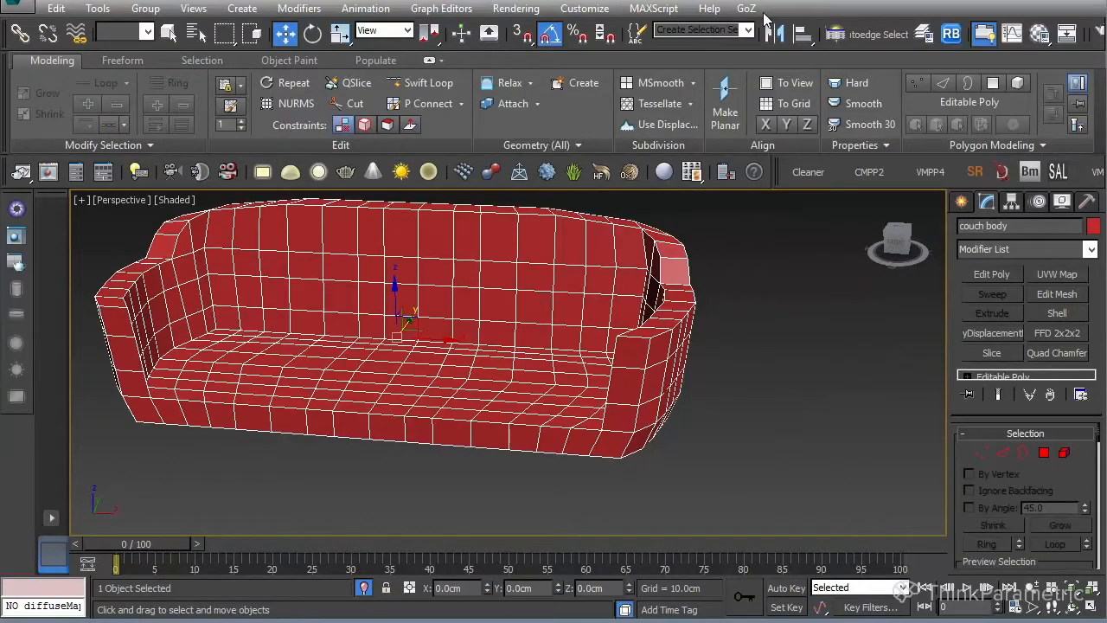
{"action": "left_click", "coordinate": [748, 8]}
{"action": "left_click", "coordinate": [795, 27]}
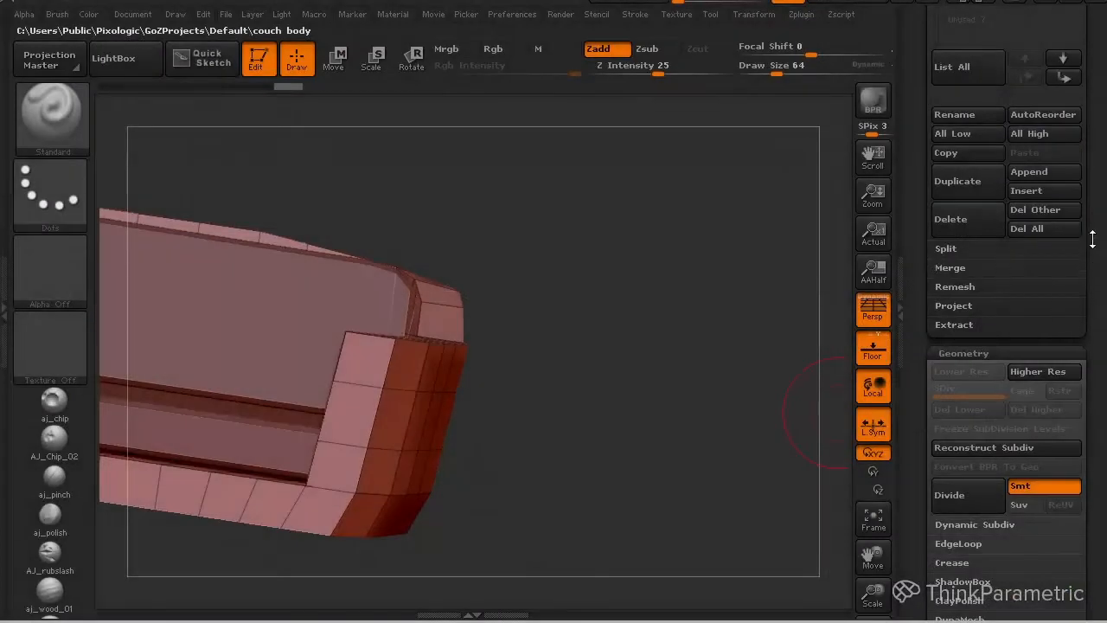
{"action": "left_click_drag", "start_coordinate": [1092, 239], "coordinate": [1093, 418]}
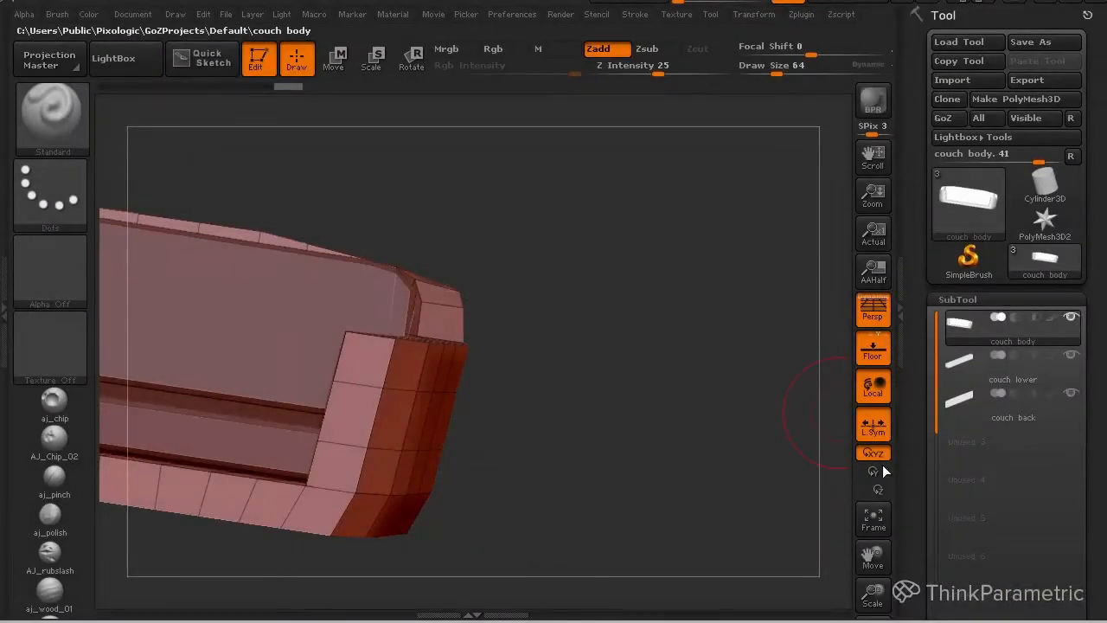
{"action": "left_click_drag", "start_coordinate": [529, 322], "coordinate": [545, 383]}
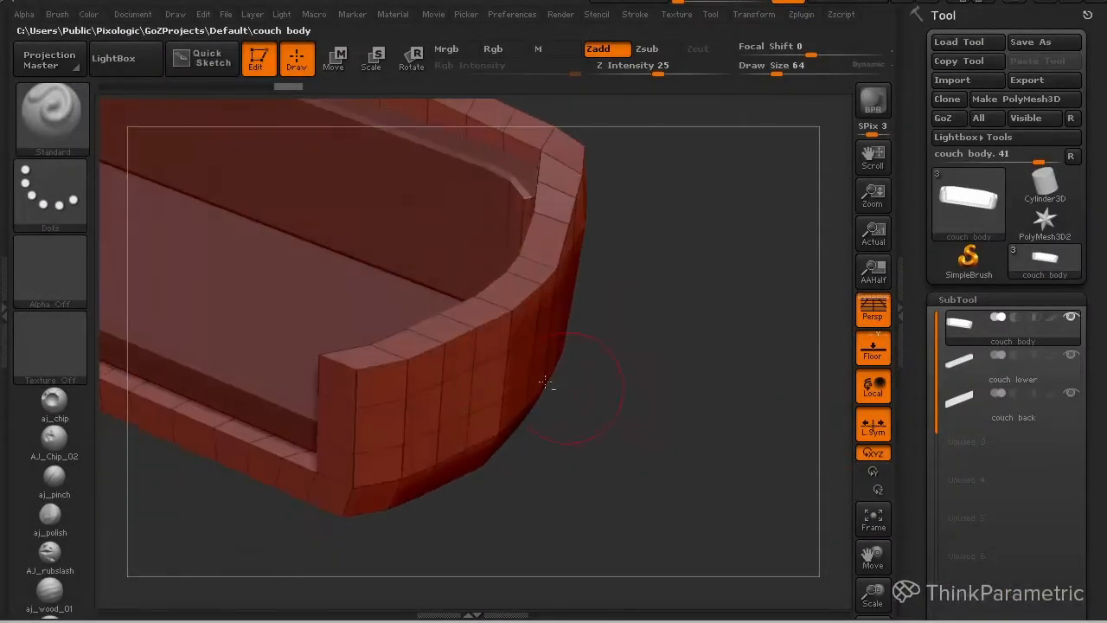
{"action": "left_click_drag", "start_coordinate": [672, 478], "coordinate": [733, 436]}
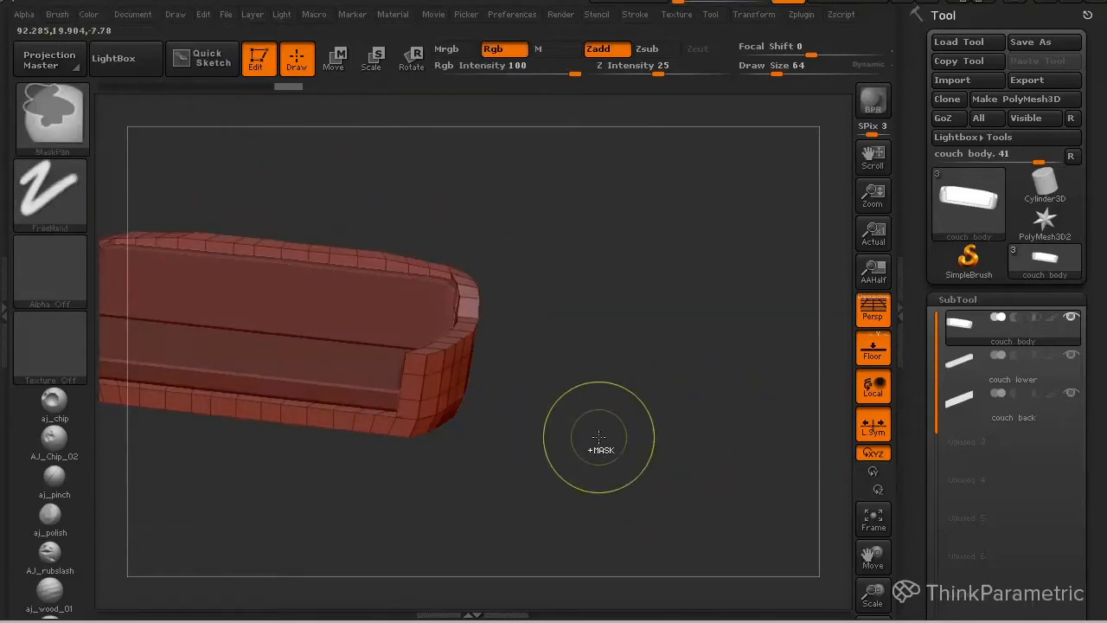
- Divide the reimported couch body and check the subdivided mesh around the arms and seat
{"action": "key", "text": "ctrl+d"}
{"action": "left_click_drag", "start_coordinate": [544, 444], "coordinate": [544, 414]}
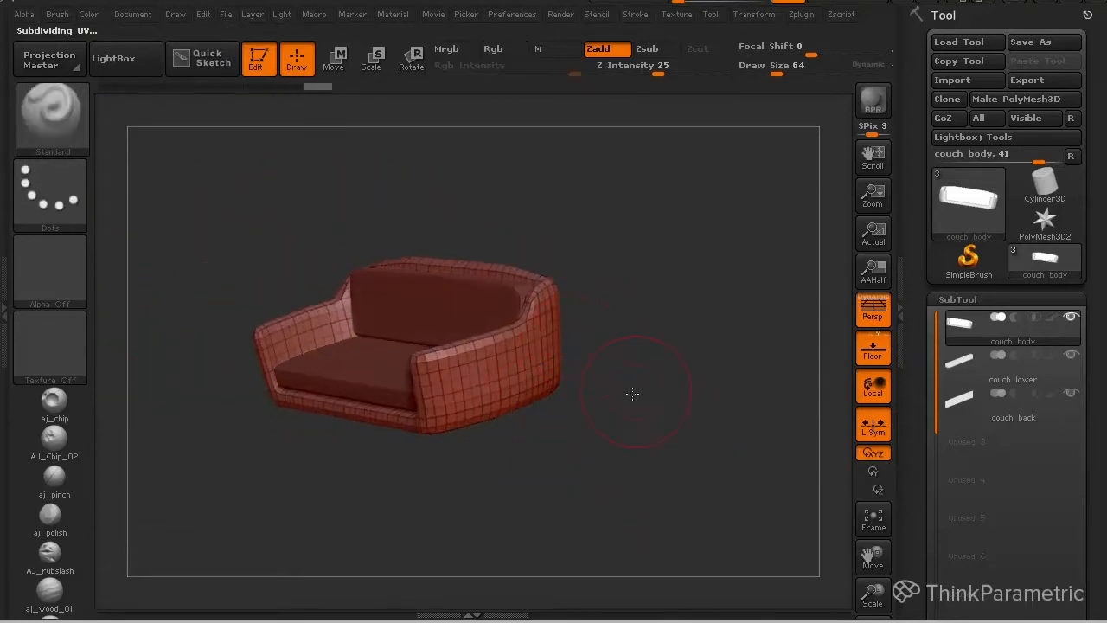
{"action": "mouse_move", "coordinate": [635, 390]}
{"action": "left_mouse_down"}
{"action": "mouse_move", "coordinate": [566, 381]}
{"action": "mouse_move", "coordinate": [600, 346]}
{"action": "mouse_move", "coordinate": [554, 436]}
{"action": "mouse_move", "coordinate": [727, 468]}
{"action": "mouse_move", "coordinate": [648, 505]}
{"action": "mouse_move", "coordinate": [592, 477]}
{"action": "mouse_move", "coordinate": [628, 436]}
{"action": "mouse_move", "coordinate": [623, 387]}
{"action": "mouse_move", "coordinate": [648, 335]}
{"action": "mouse_move", "coordinate": [608, 302]}
{"action": "mouse_move", "coordinate": [634, 324]}
{"action": "mouse_move", "coordinate": [638, 476]}
{"action": "left_mouse_up"}
{"action": "left_click_drag", "start_coordinate": [699, 408], "coordinate": [716, 521]}
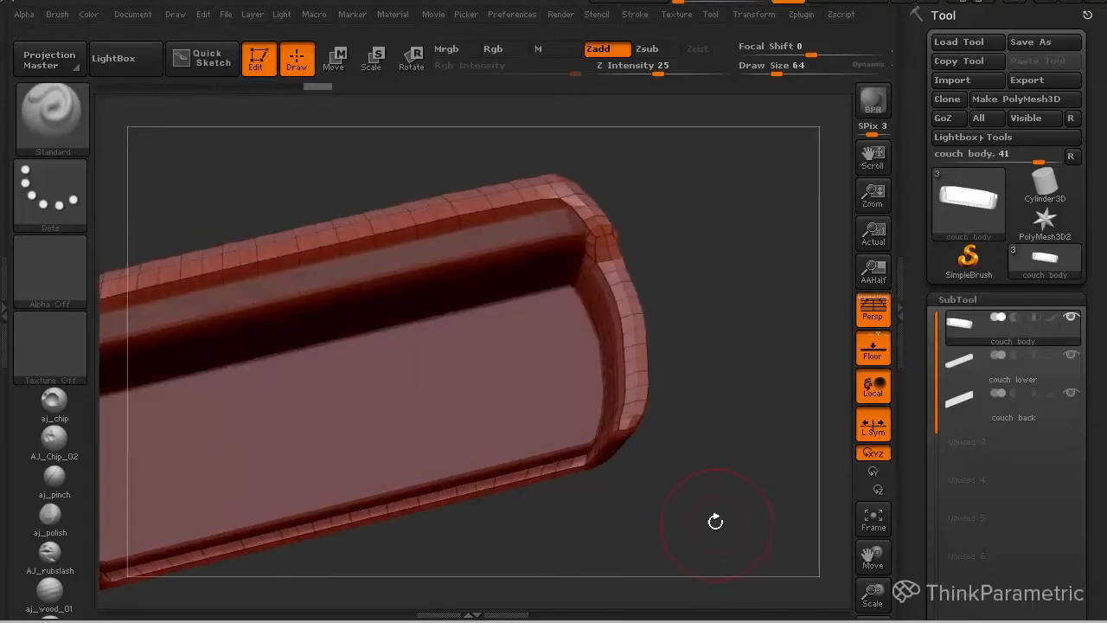
- Inspect the polygons of the couch back and seat cushion by making each subtool active
{"action": "left_click_drag", "start_coordinate": [701, 423], "coordinate": [685, 372]}
{"action": "left_click_drag", "start_coordinate": [685, 372], "coordinate": [662, 321], "text": "alt"}
{"action": "left_click", "coordinate": [615, 233], "text": "alt"}
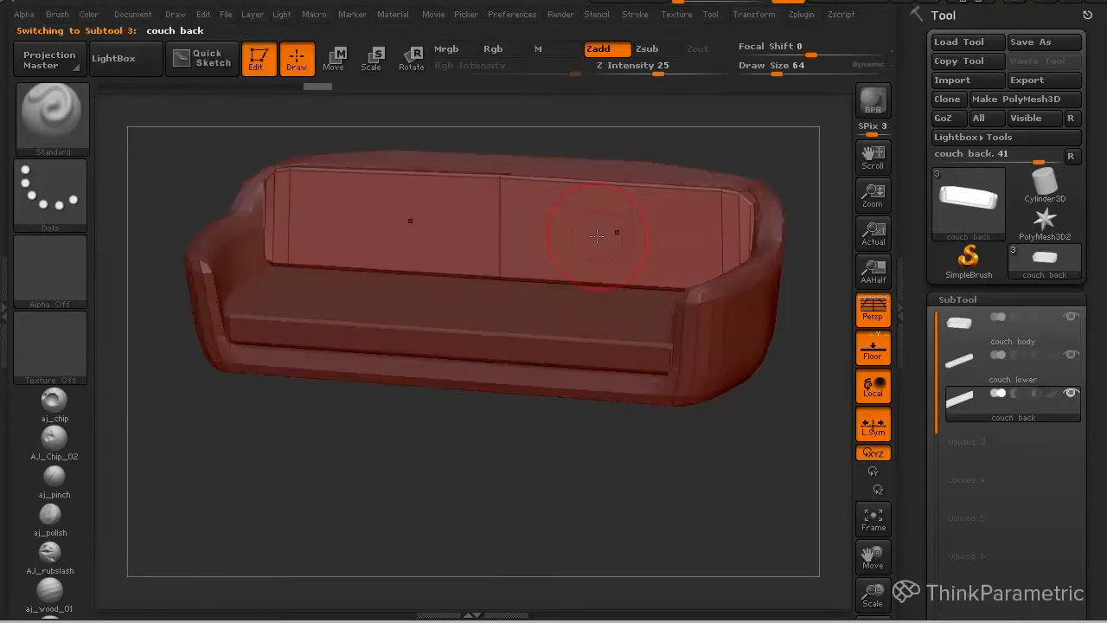
{"action": "left_click", "coordinate": [528, 355], "text": "alt"}
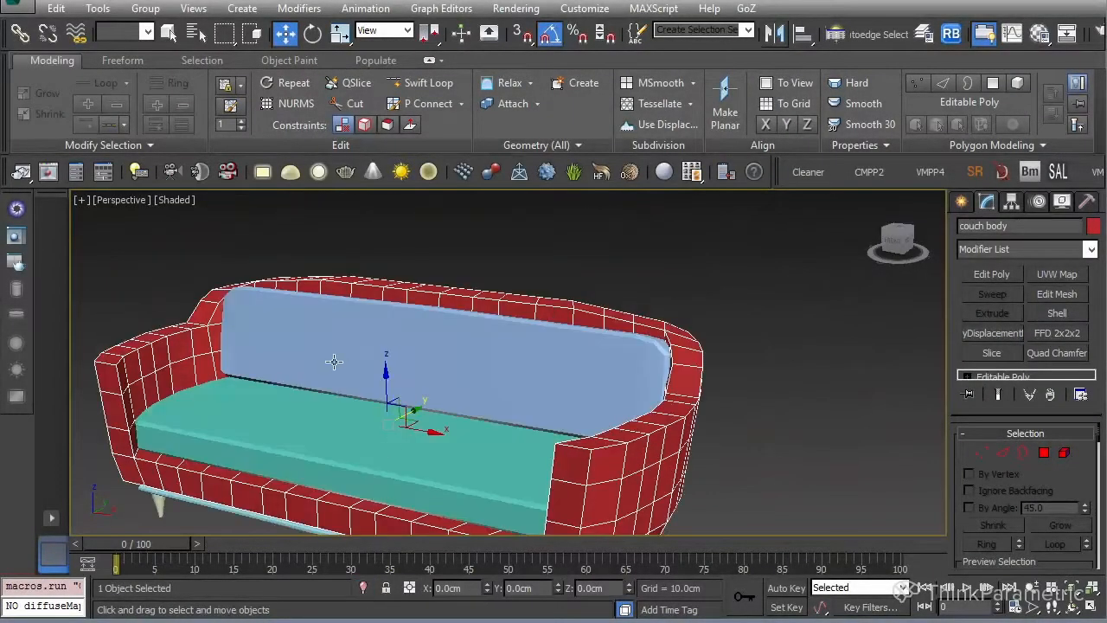
- Switch to 3ds Max and convert the couch back cushion to an Editable Poly
{"action": "left_click", "coordinate": [350, 324]}
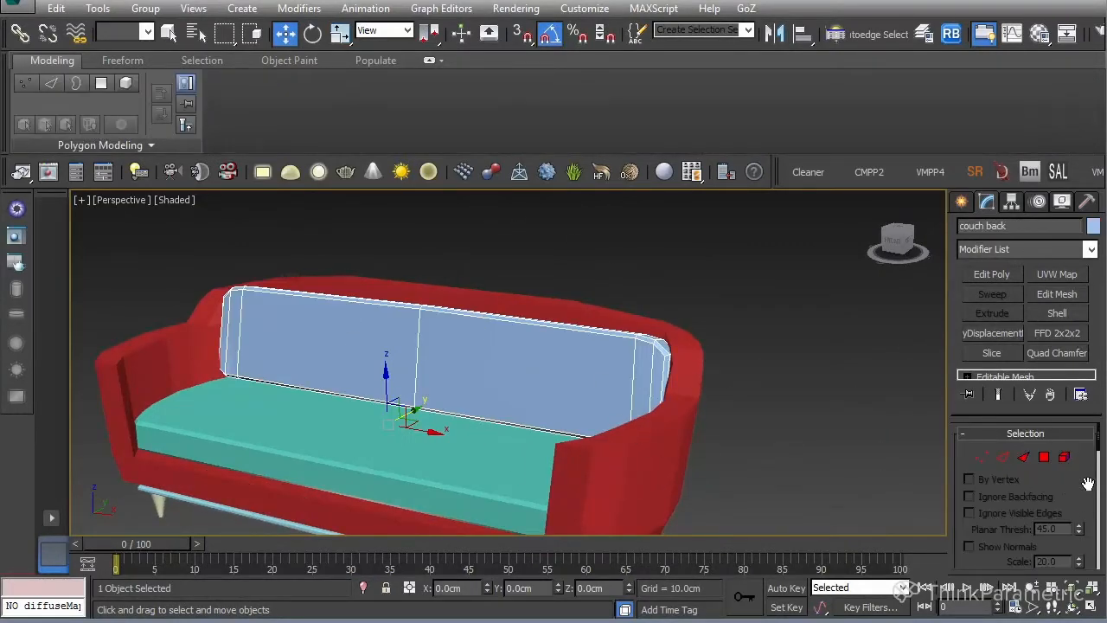
{"action": "left_click_drag", "start_coordinate": [1097, 547], "coordinate": [1097, 541]}
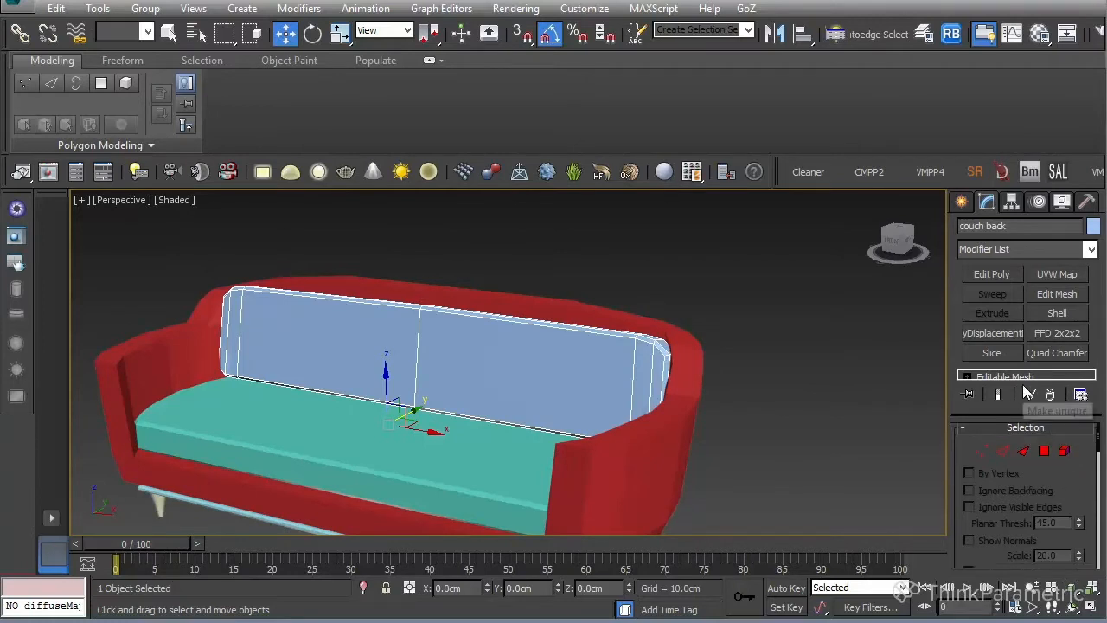
{"action": "left_click_drag", "start_coordinate": [1021, 415], "coordinate": [1021, 496]}
{"action": "right_click", "coordinate": [534, 359]}
{"action": "mouse_move", "coordinate": [692, 445]}
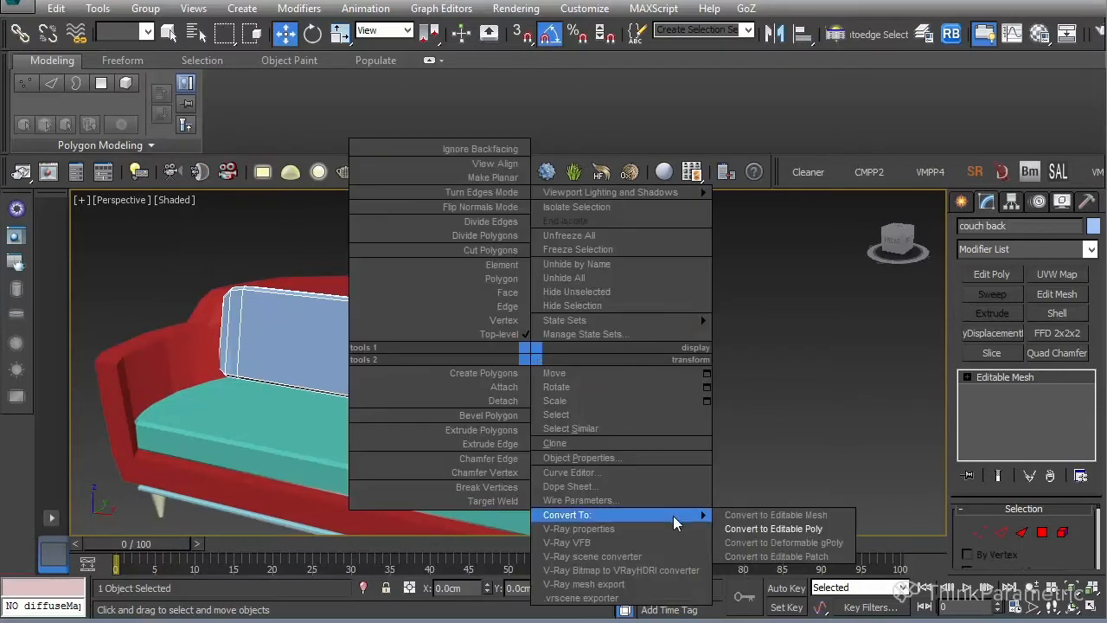
{"action": "left_click", "coordinate": [742, 459]}
- Convert the couch's lower seat cushion to an Editable Poly
{"action": "left_click", "coordinate": [462, 450]}
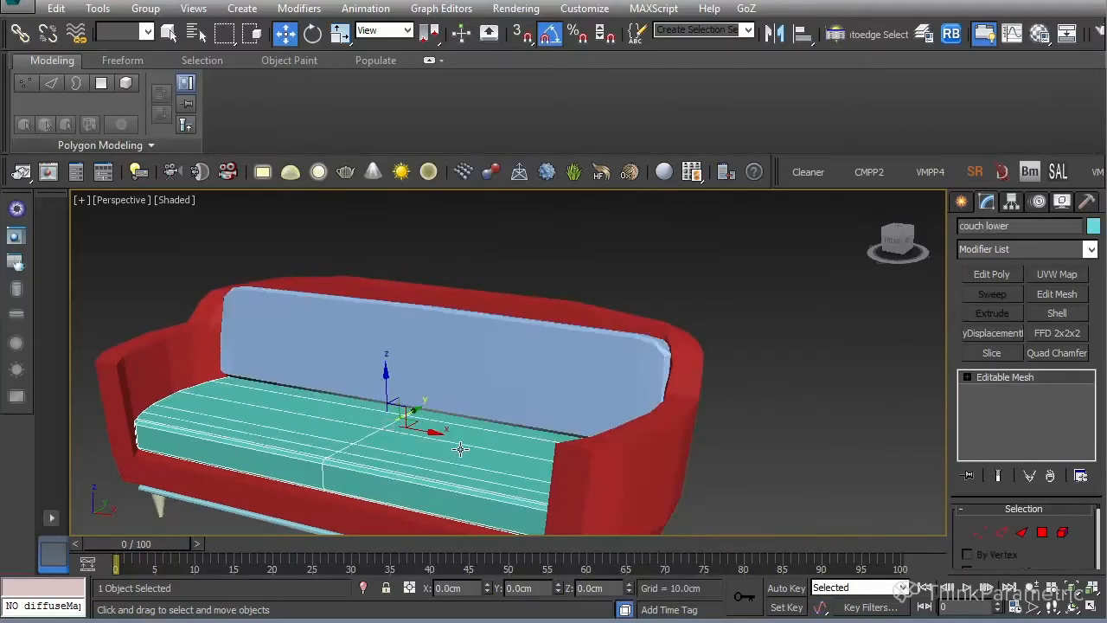
{"action": "right_click", "coordinate": [456, 444]}
{"action": "mouse_move", "coordinate": [636, 606]}
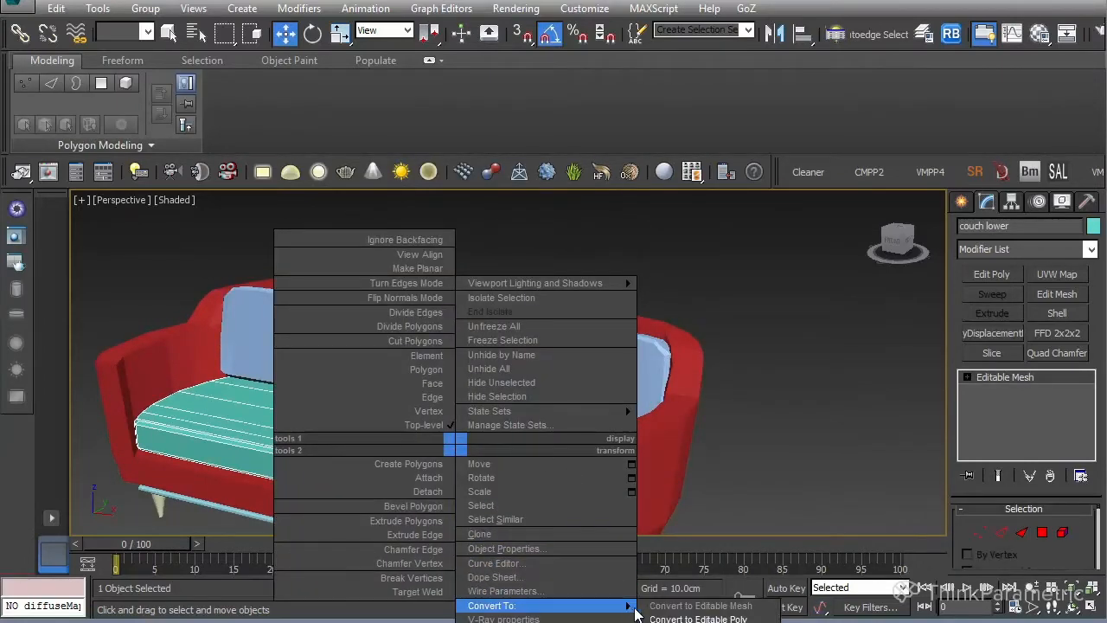
{"action": "left_click", "coordinate": [701, 613]}
- Connect the lengthwise edges on the right half of the seat cushion with 11 segments
{"action": "key", "text": "z"}
{"action": "key", "text": "4"}
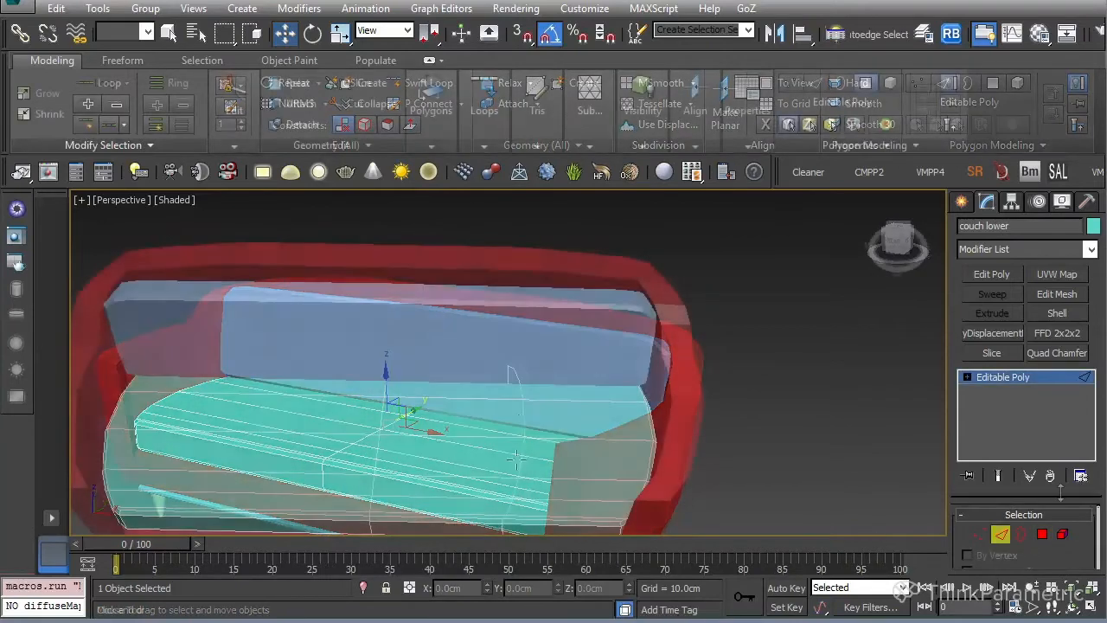
{"action": "key", "text": "2"}
{"action": "key", "text": "w"}
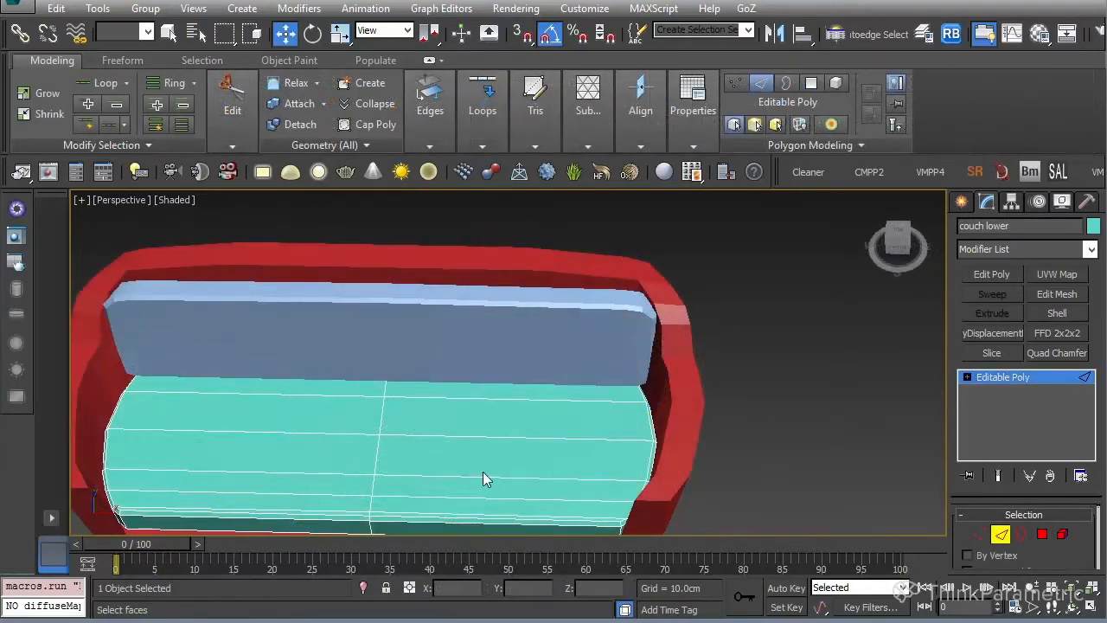
{"action": "middle_click_drag", "start_coordinate": [586, 475], "coordinate": [604, 404]}
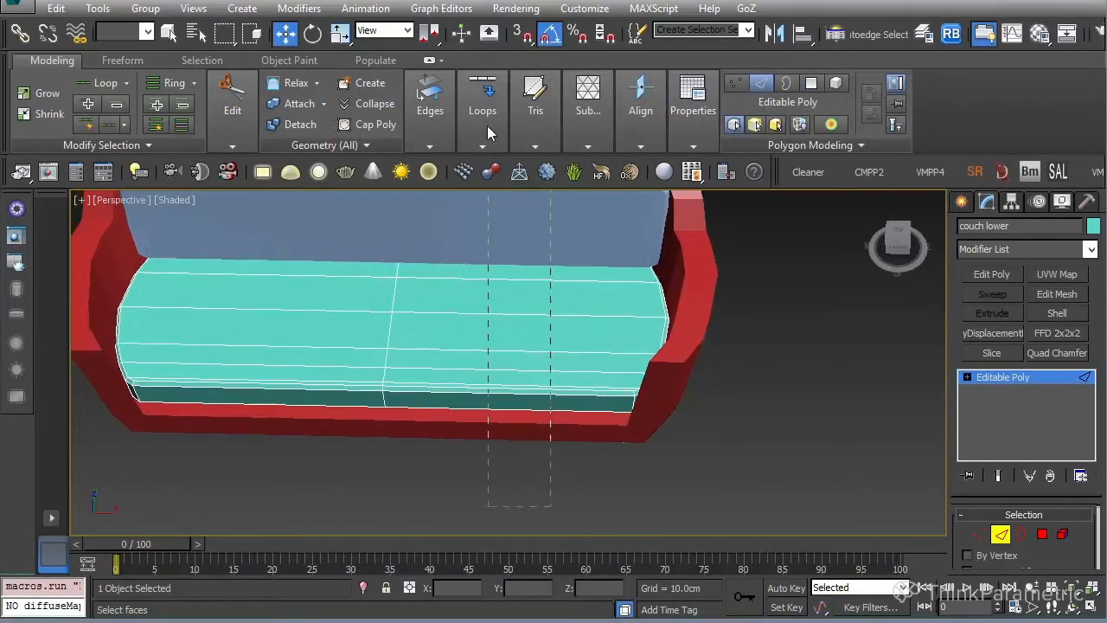
{"action": "left_click_drag", "start_coordinate": [488, 126], "coordinate": [488, 128]}
{"action": "left_click_drag", "start_coordinate": [1082, 539], "coordinate": [1069, 384]}
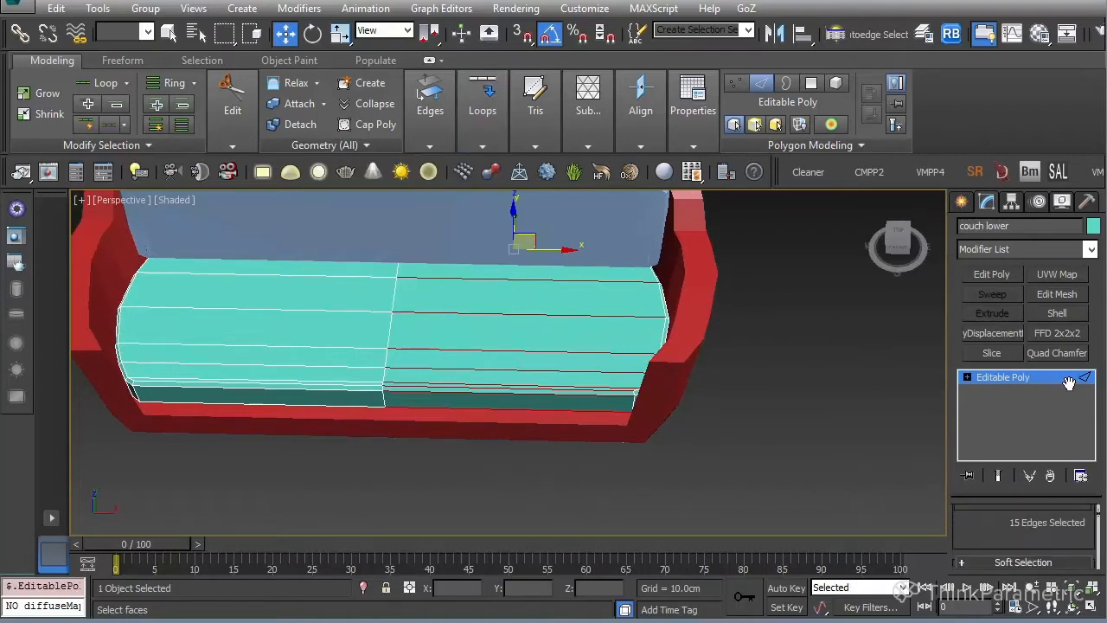
{"action": "scroll", "coordinate": [1062, 523], "scroll_direction": "down", "scroll_amount": 6}
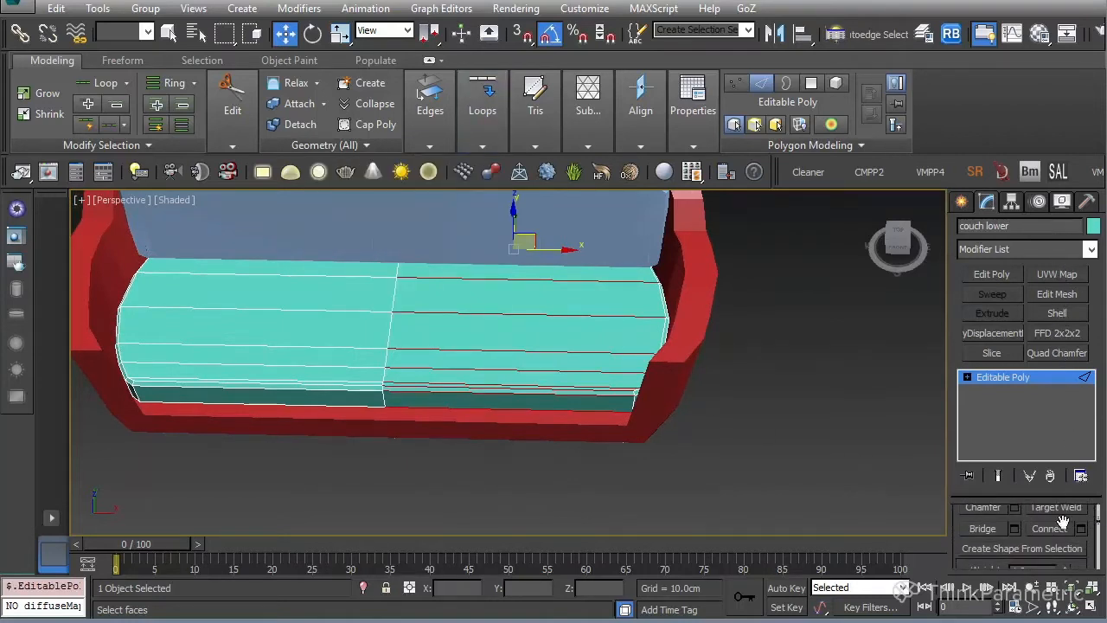
{"action": "left_click", "coordinate": [1082, 530]}
{"action": "left_click_drag", "start_coordinate": [520, 372], "coordinate": [515, 333]}
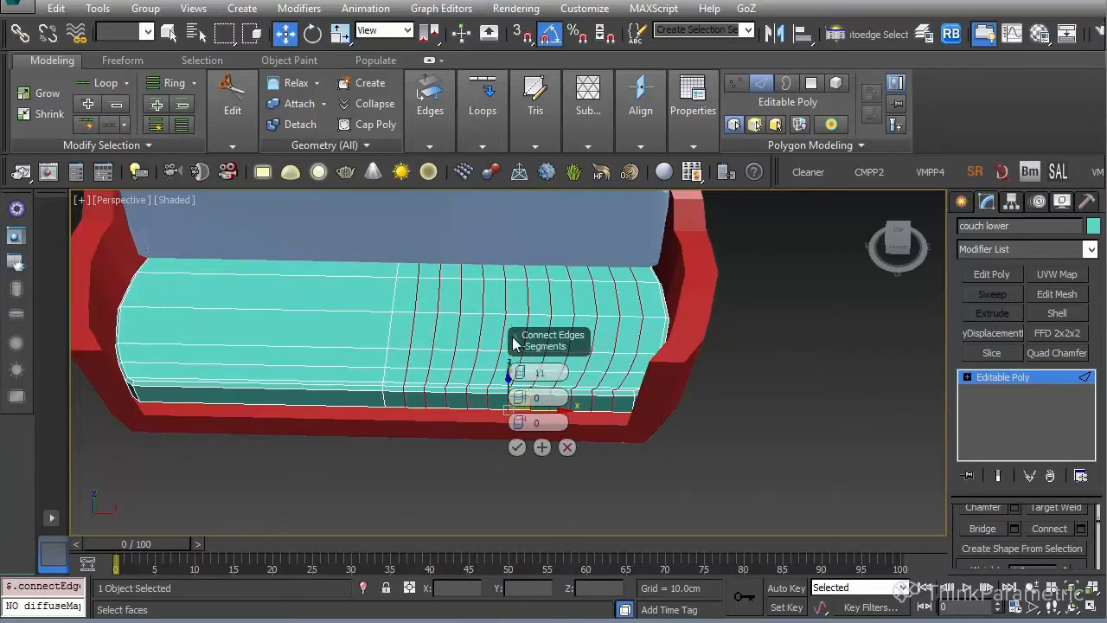
{"action": "left_click", "coordinate": [516, 447]}
- Select the edge ring across the wide middle strip of the seat cushion and connect it with 1 segment
{"action": "middle_click_drag", "start_coordinate": [541, 428], "coordinate": [417, 407], "text": "alt"}
{"action": "left_click", "coordinate": [472, 271]}
{"action": "left_click", "coordinate": [482, 273]}
{"action": "key", "text": "alt+r"}
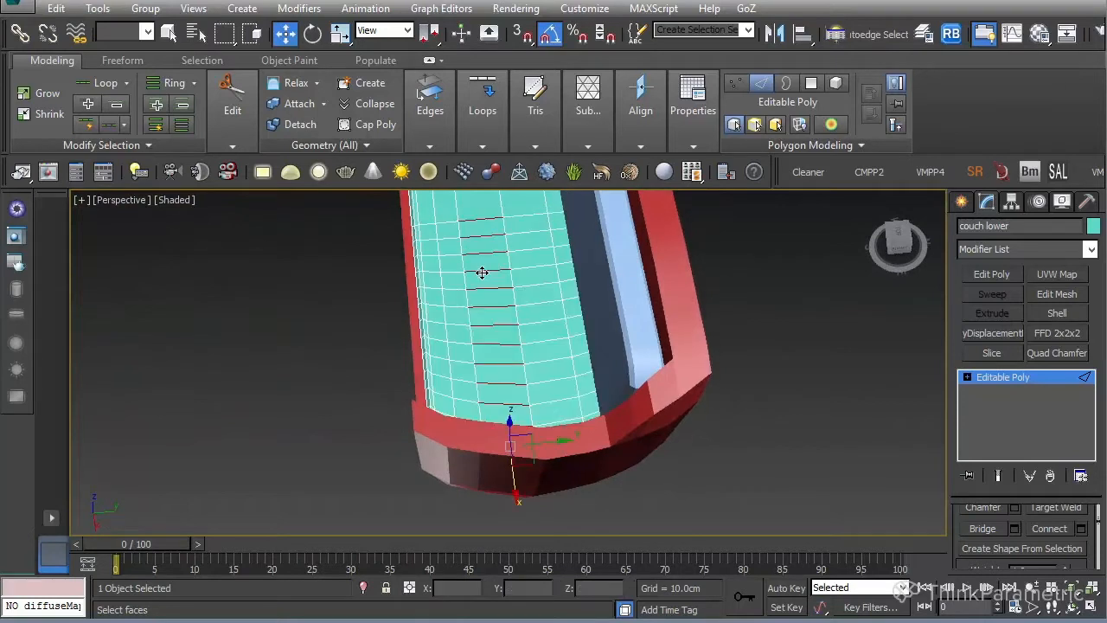
{"action": "left_click", "coordinate": [529, 424], "text": "alt"}
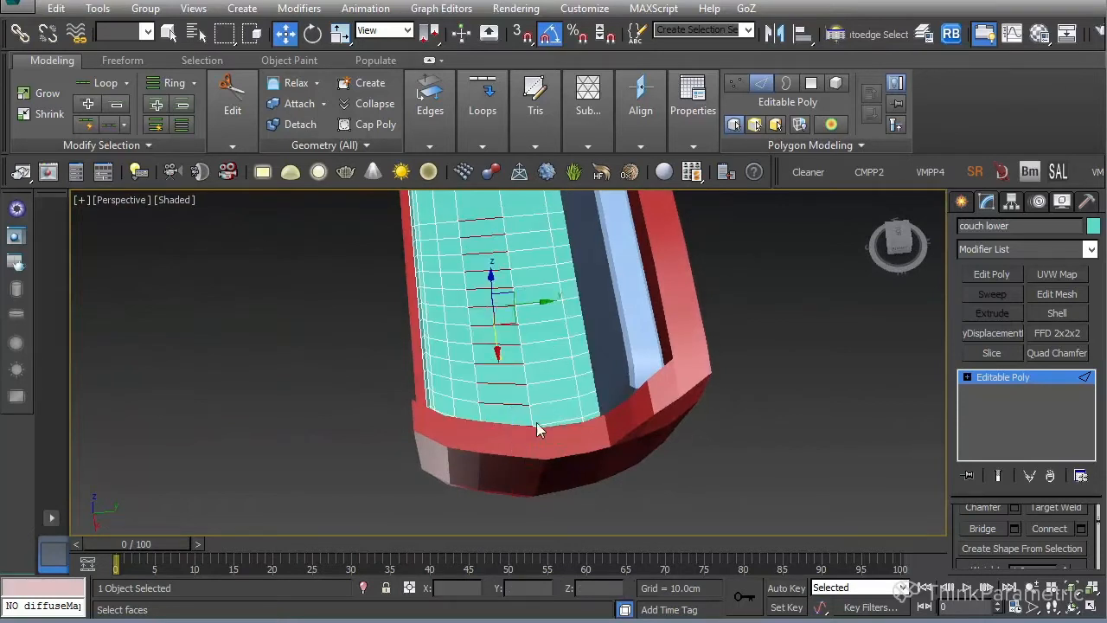
{"action": "left_click", "coordinate": [1082, 529]}
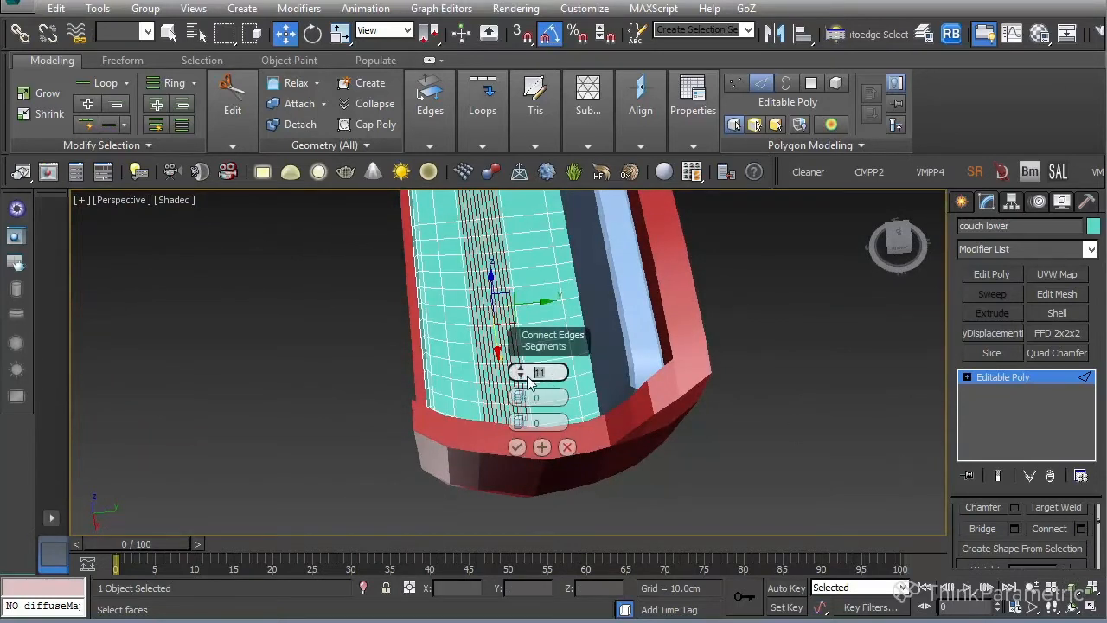
{"action": "key", "text": "Return"}
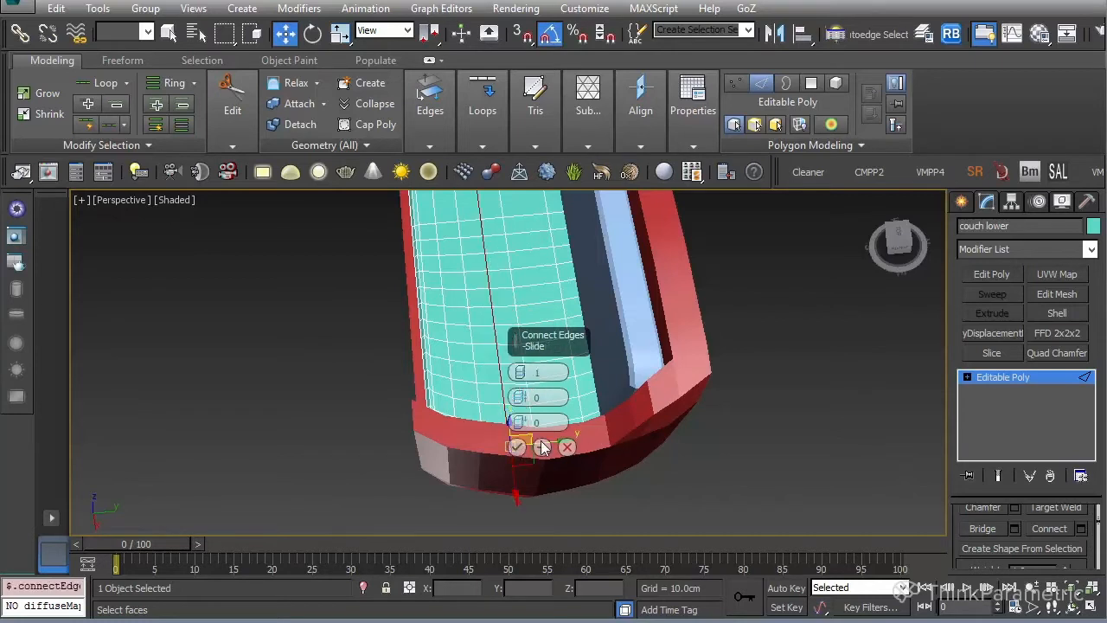
{"action": "left_click", "coordinate": [517, 447]}
- Connect the edge ring of the neighbouring wide strip towards the backrest with one lengthwise loop
{"action": "left_click", "coordinate": [549, 345]}
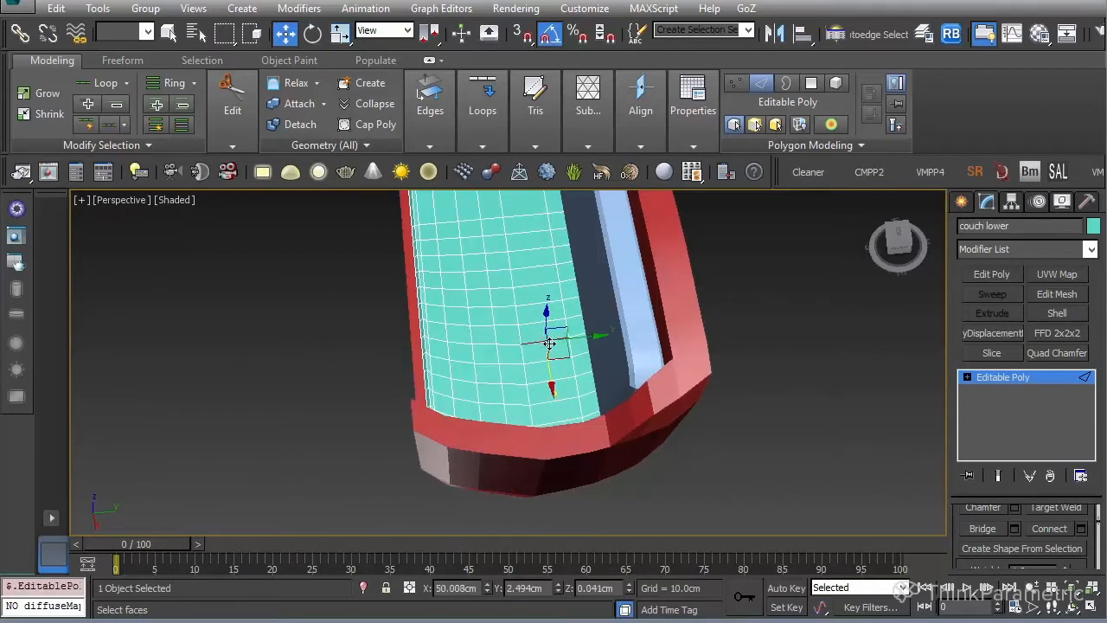
{"action": "left_click", "coordinate": [543, 363], "text": "shift"}
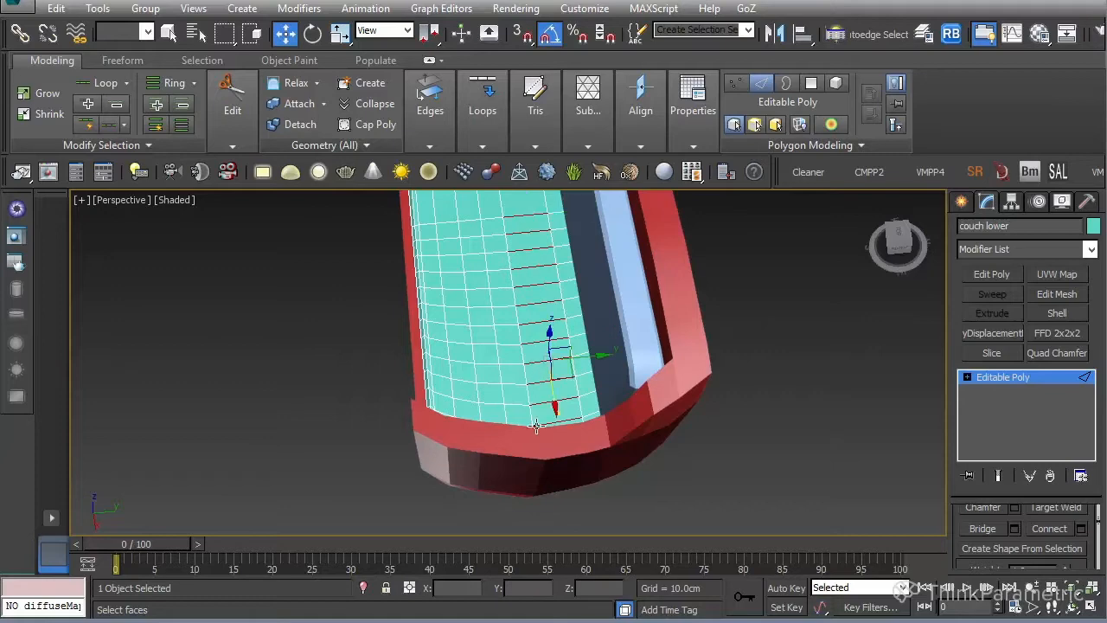
{"action": "scroll", "coordinate": [575, 439], "scroll_direction": "down", "scroll_amount": 5}
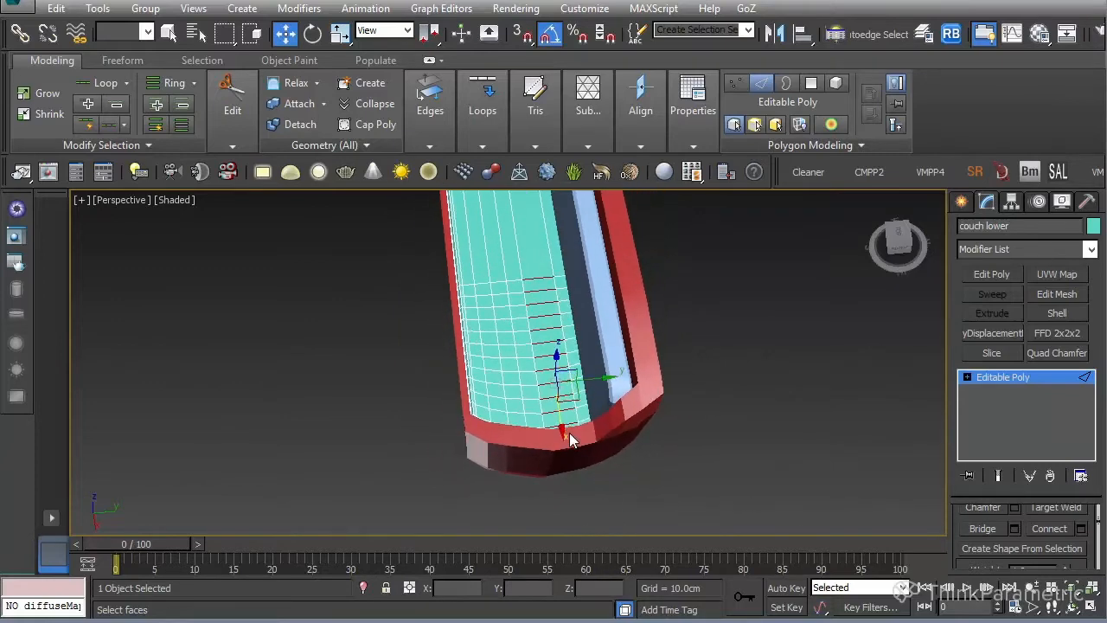
{"action": "left_click", "coordinate": [1050, 528]}
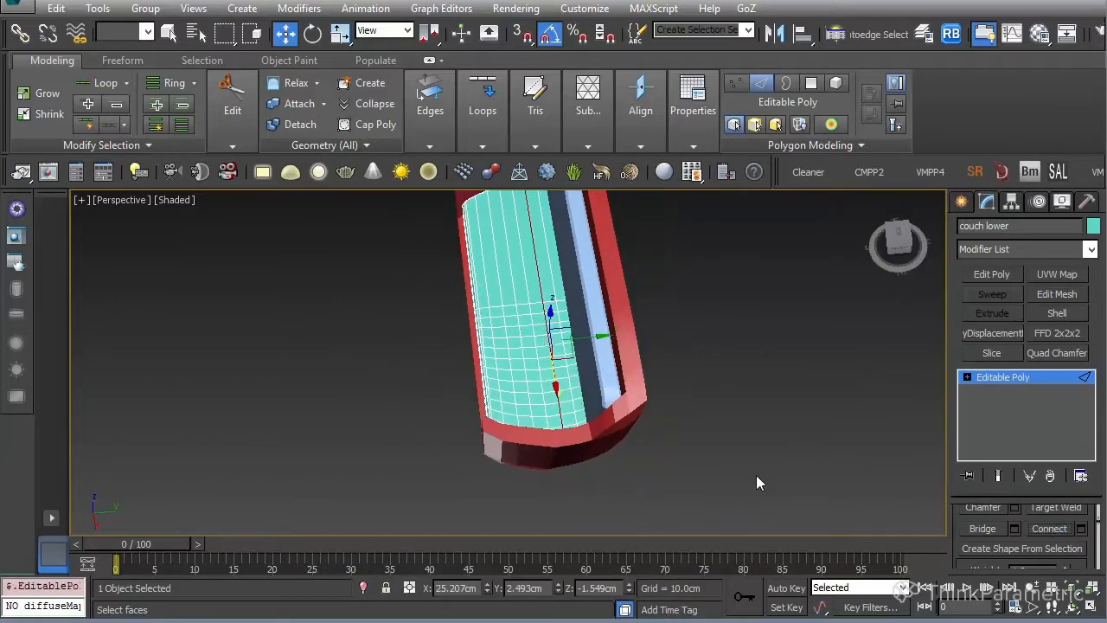
- Isolate the seat cushion and connect the vertical edges around its sides with one horizontal loop
{"action": "scroll", "coordinate": [587, 443], "scroll_direction": "up", "scroll_amount": 5}
{"action": "key", "text": "alt+q"}
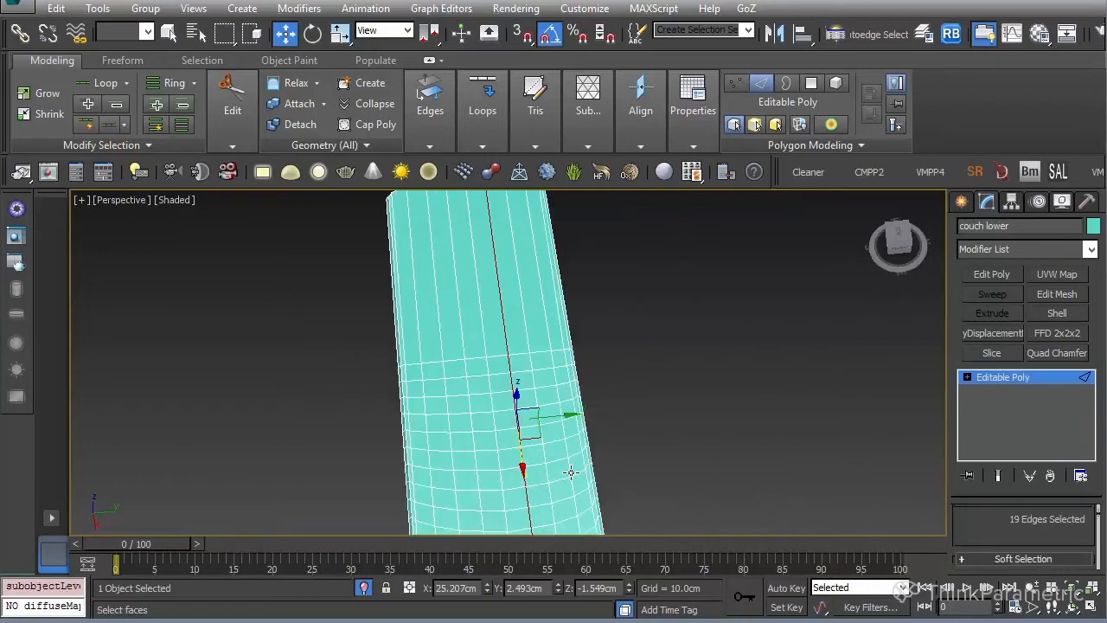
{"action": "middle_click_drag", "start_coordinate": [562, 400], "coordinate": [496, 441], "text": "alt"}
{"action": "scroll", "coordinate": [510, 451], "scroll_direction": "up", "scroll_amount": 4}
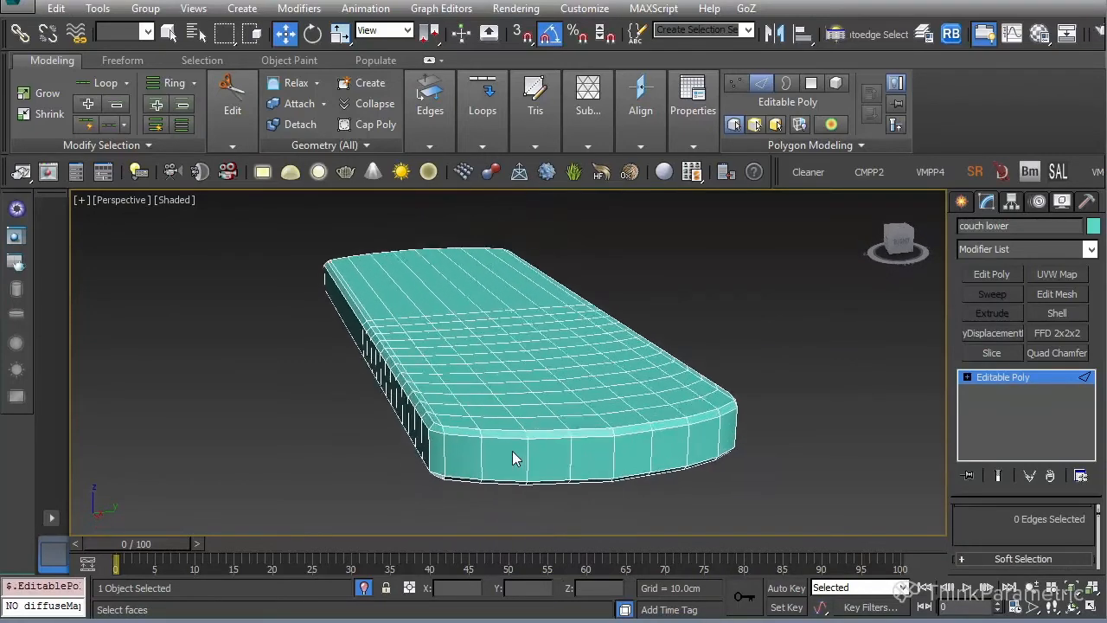
{"action": "scroll", "coordinate": [433, 459], "scroll_direction": "up", "scroll_amount": 5}
{"action": "scroll", "coordinate": [458, 468], "scroll_direction": "down", "scroll_amount": 6}
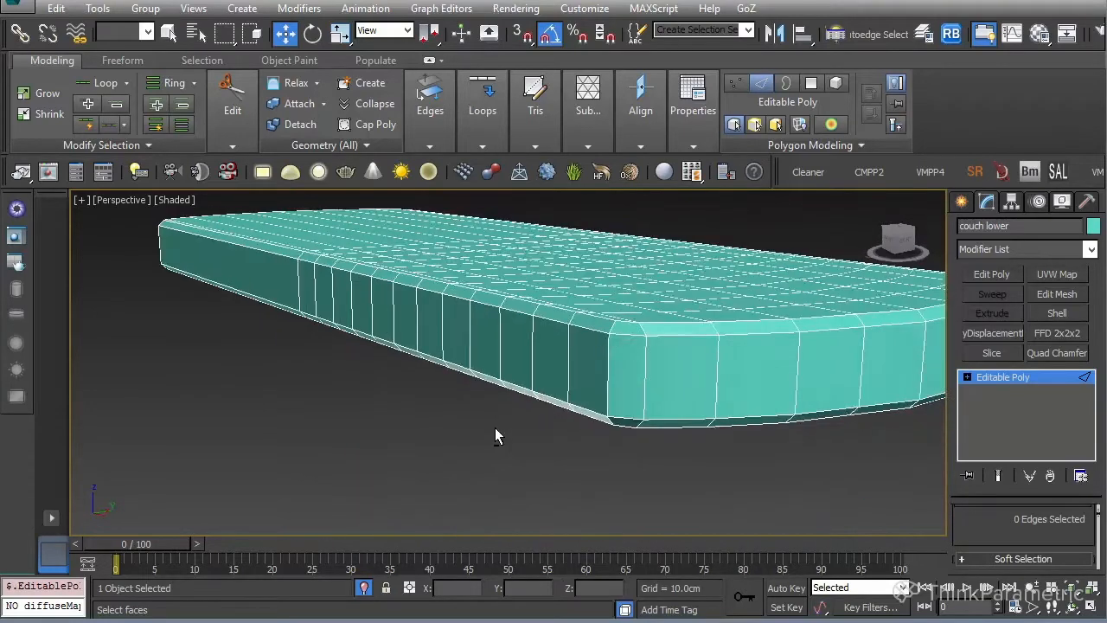
{"action": "middle_click_drag", "start_coordinate": [494, 435], "coordinate": [681, 410], "text": "alt"}
{"action": "left_click", "coordinate": [687, 371]}
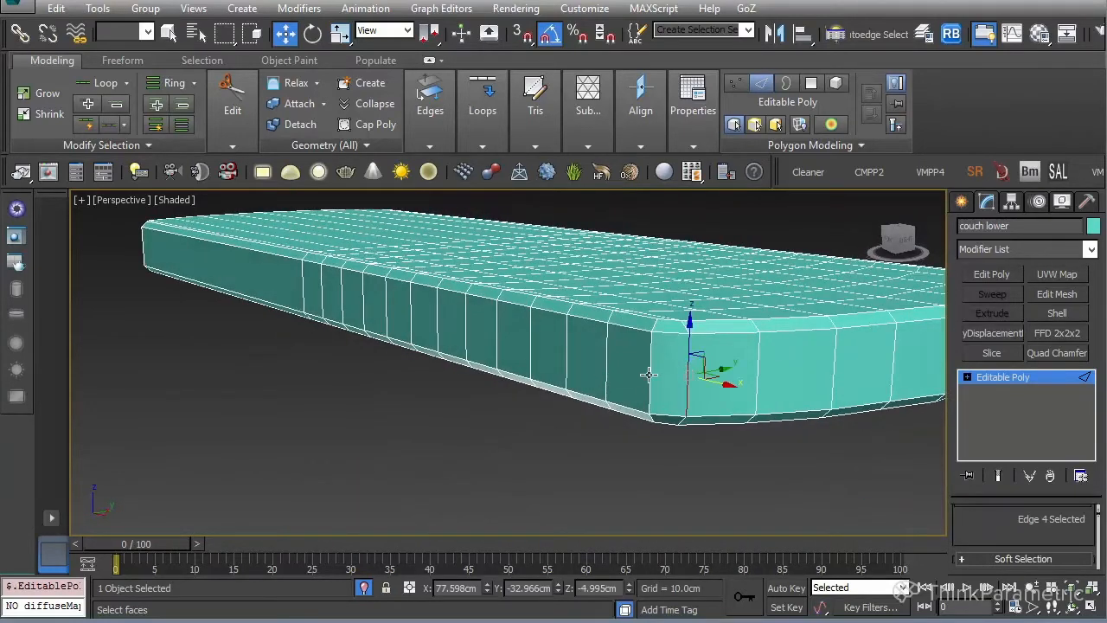
{"action": "left_click", "coordinate": [648, 374], "text": "shift"}
{"action": "scroll", "coordinate": [1085, 536], "scroll_direction": "down", "scroll_amount": 10}
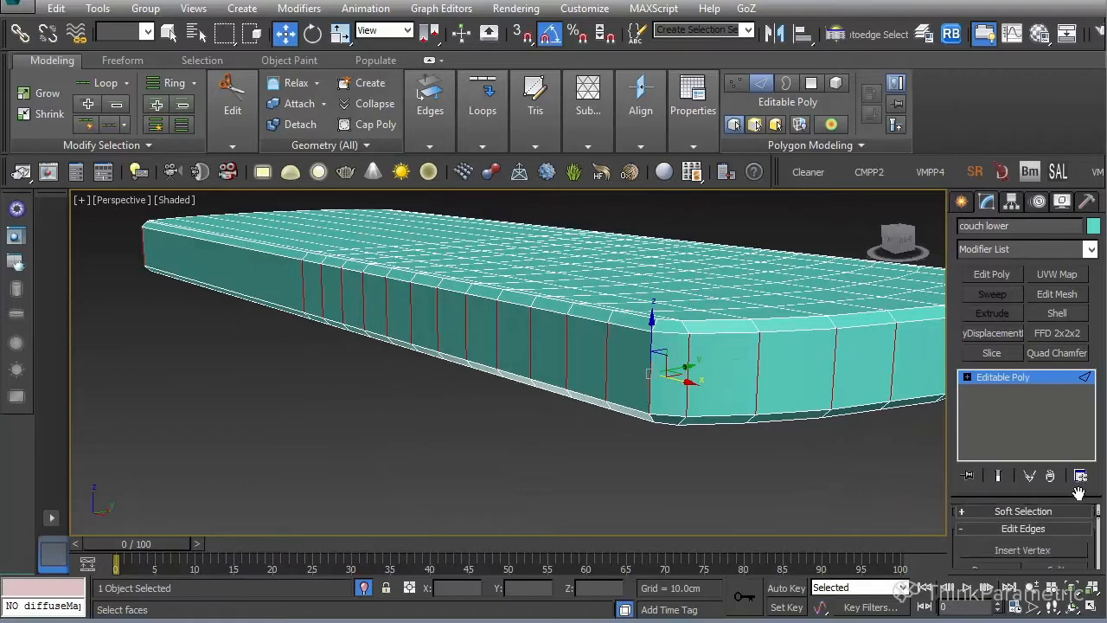
{"action": "left_click", "coordinate": [1050, 534]}
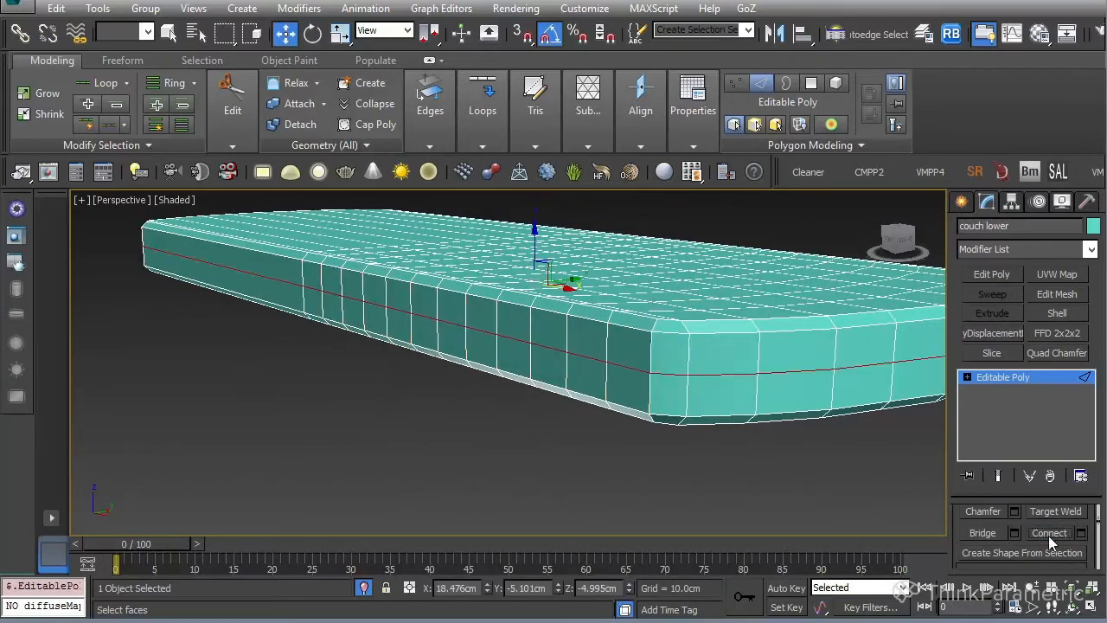
{"action": "left_click", "coordinate": [792, 491]}
- Add a Symmetry modifier on the X axis to mirror the seat cushion's subdivided right half
{"action": "middle_click_drag", "start_coordinate": [736, 458], "coordinate": [592, 409], "text": "alt"}
{"action": "middle_click_drag", "start_coordinate": [542, 312], "coordinate": [468, 349], "text": "alt"}
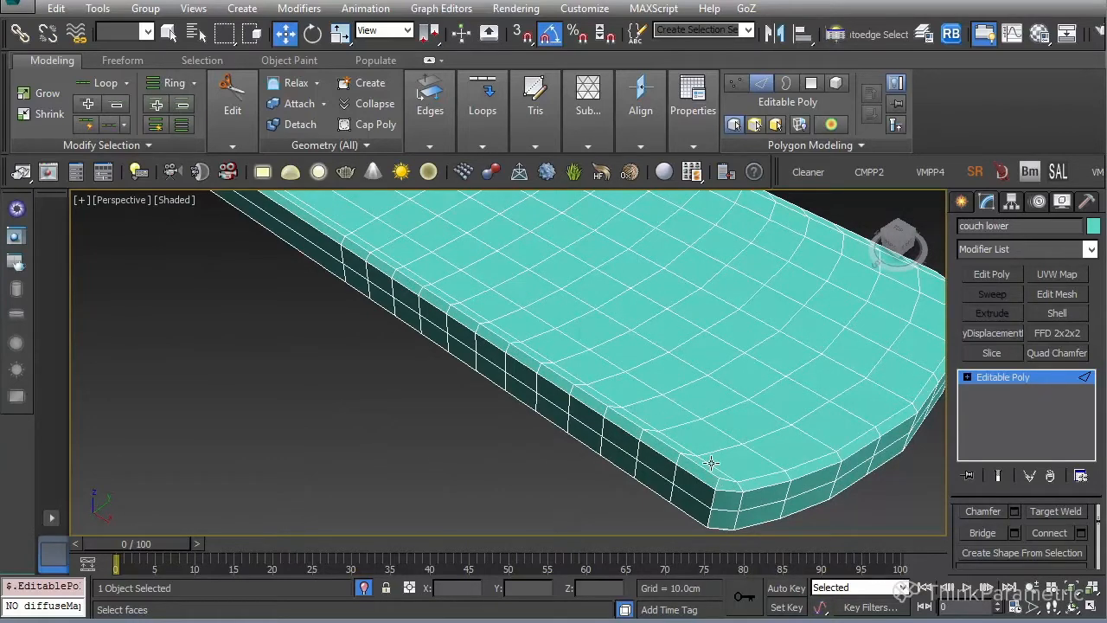
{"action": "middle_click_drag", "start_coordinate": [776, 456], "coordinate": [509, 396], "text": "alt"}
{"action": "middle_click_drag", "start_coordinate": [419, 363], "coordinate": [926, 466], "text": "alt"}
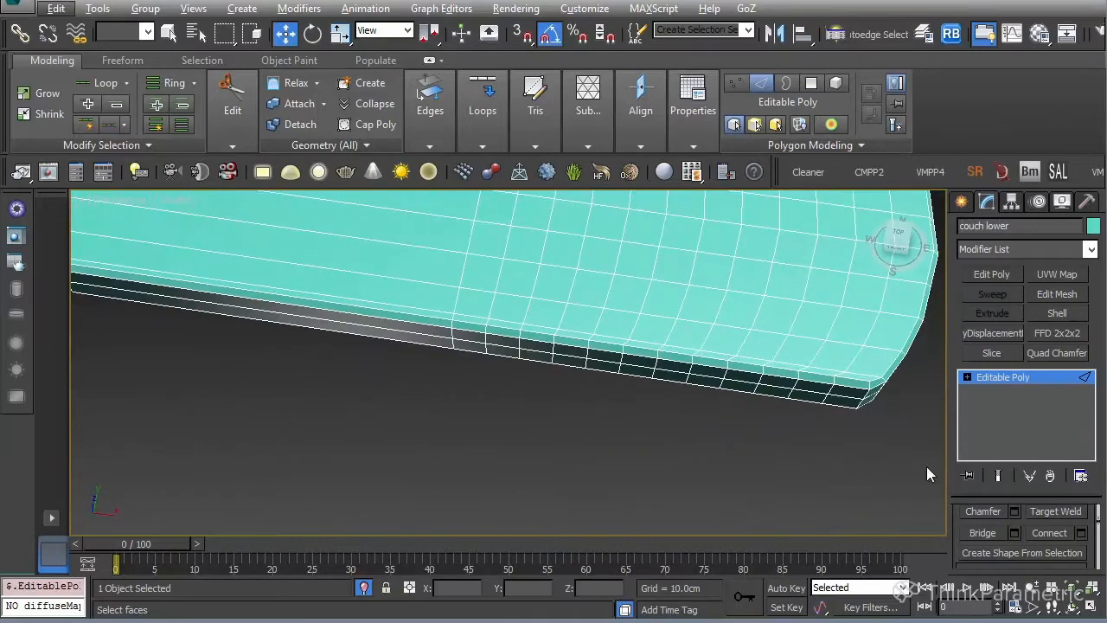
{"action": "middle_click_drag", "start_coordinate": [668, 325], "coordinate": [549, 437], "text": "alt"}
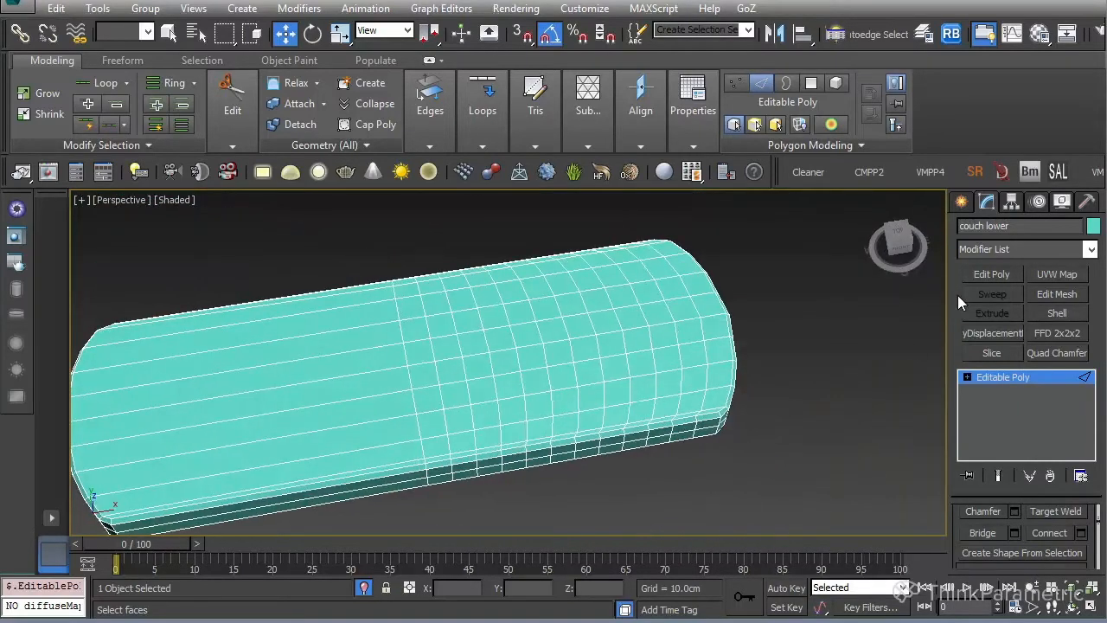
{"action": "left_click", "coordinate": [1020, 249]}
{"action": "type", "text": "sy"}
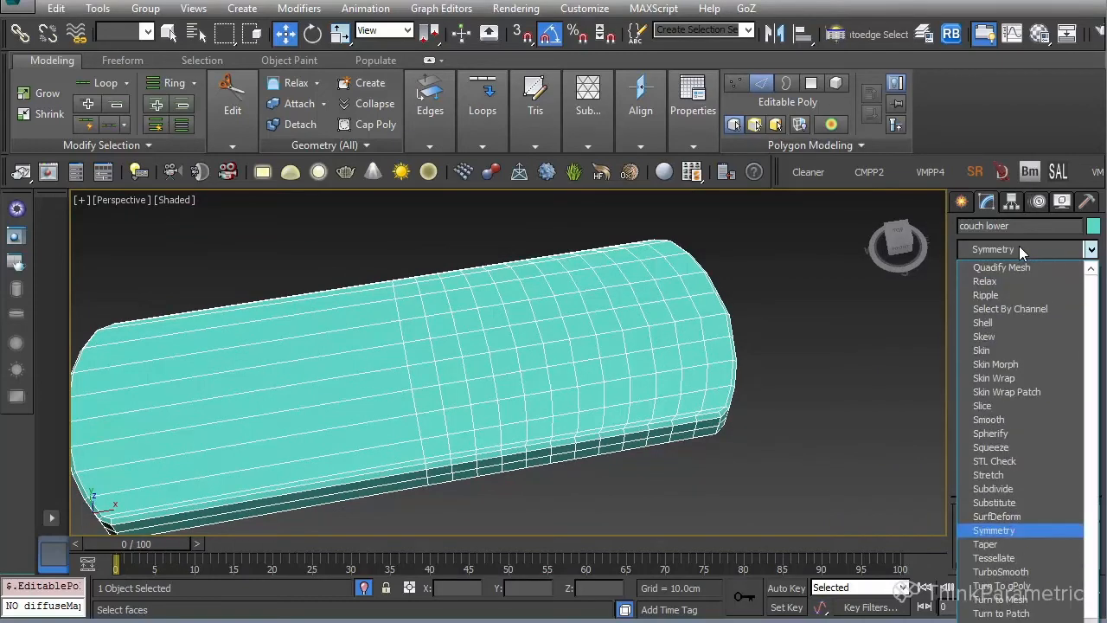
{"action": "key", "text": "Return"}
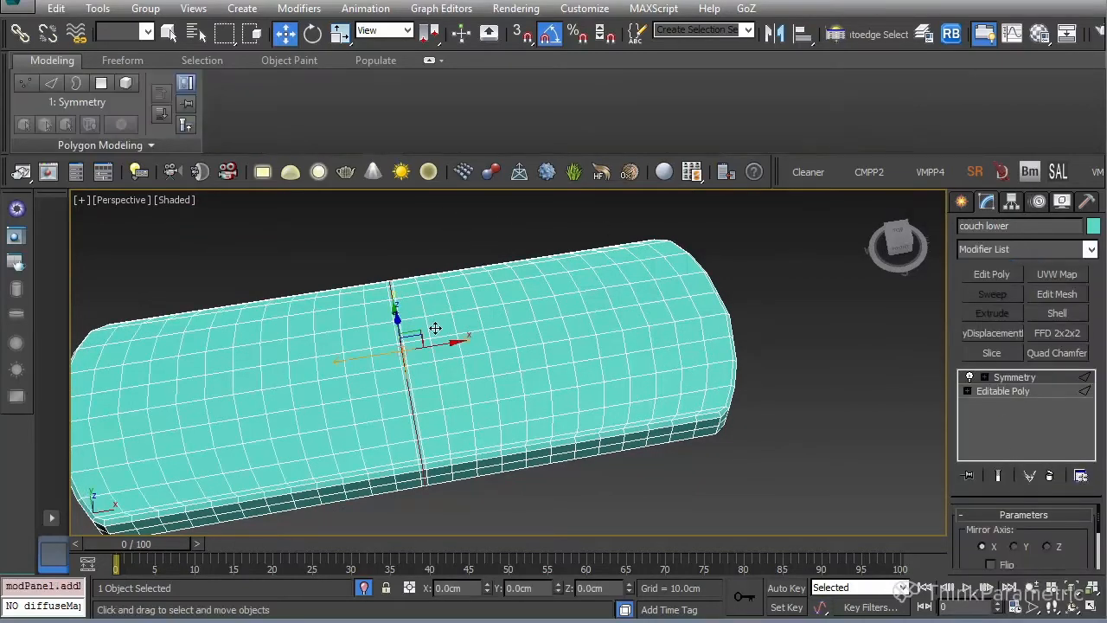
- Move the Symmetry mirror plane to X 0.776 cm with vertex snapping to clean up the centre seam, and deselect the cushion
{"action": "scroll", "coordinate": [435, 327], "scroll_direction": "up", "scroll_amount": 3}
{"action": "key", "text": "s"}
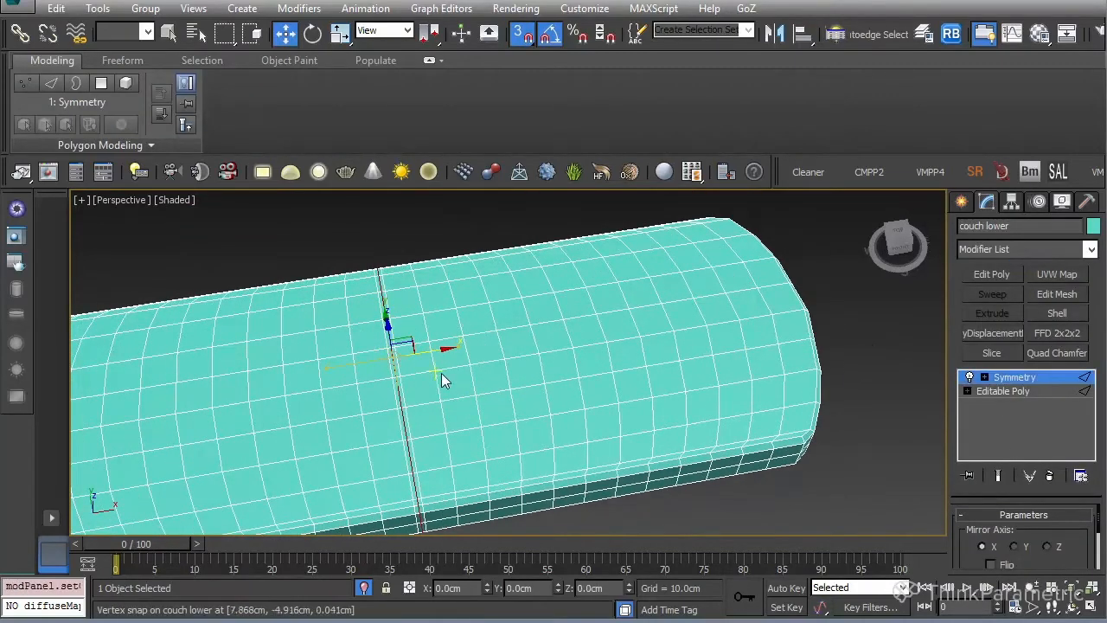
{"action": "left_click_drag", "start_coordinate": [426, 353], "coordinate": [401, 383]}
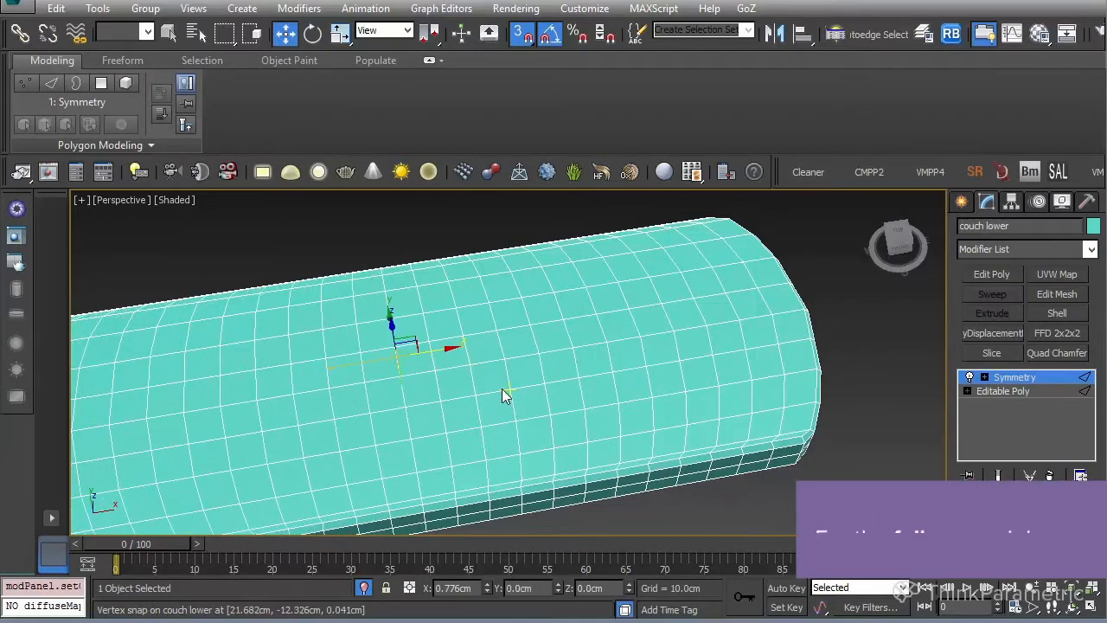
{"action": "left_click", "coordinate": [1043, 380]}
{"action": "left_click", "coordinate": [842, 357]}
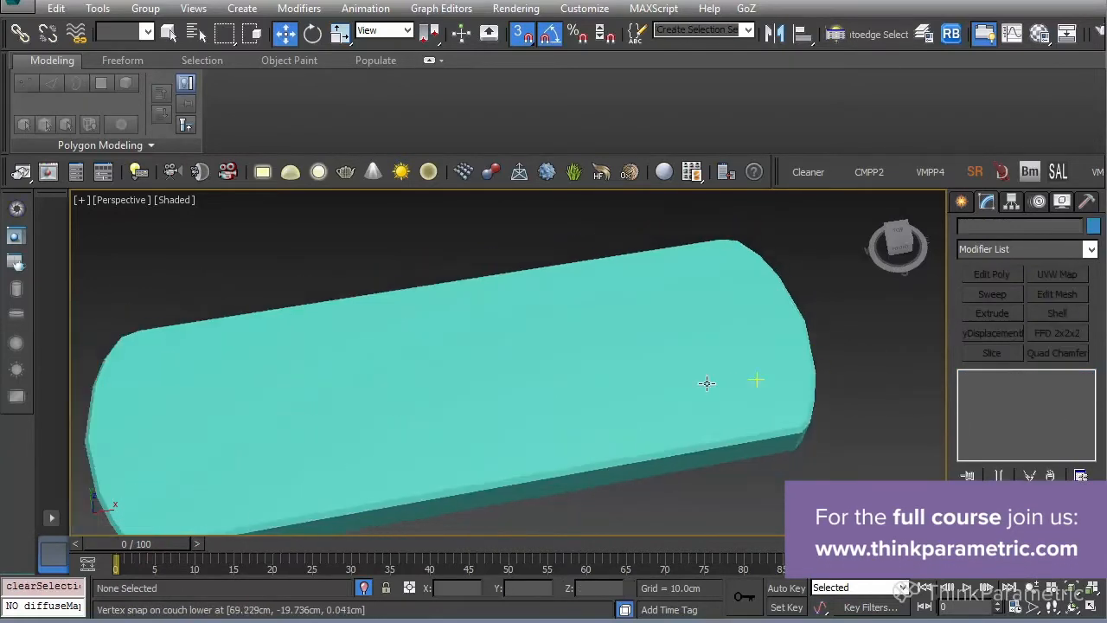
- Exit isolation of the seat cushion and convert the mirrored cushion to an Editable Poly
{"action": "left_click", "coordinate": [364, 590]}
{"action": "scroll", "coordinate": [546, 470], "scroll_direction": "down", "scroll_amount": 1}
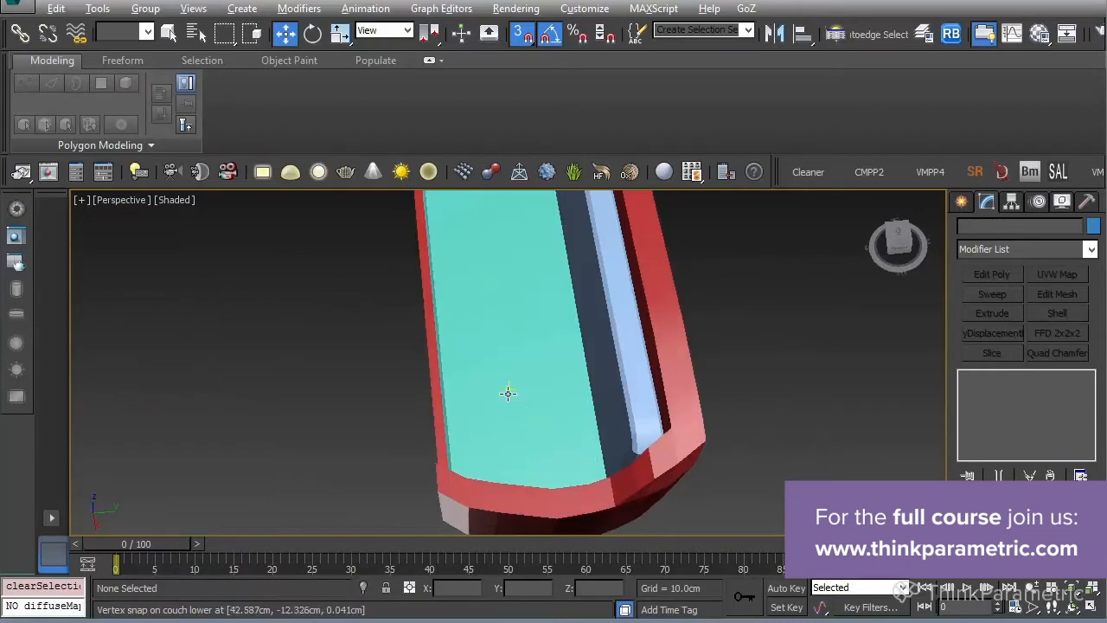
{"action": "scroll", "coordinate": [507, 392], "scroll_direction": "down", "scroll_amount": 5}
{"action": "middle_click_drag", "start_coordinate": [508, 391], "coordinate": [747, 389], "text": "alt"}
{"action": "left_click", "coordinate": [662, 299]}
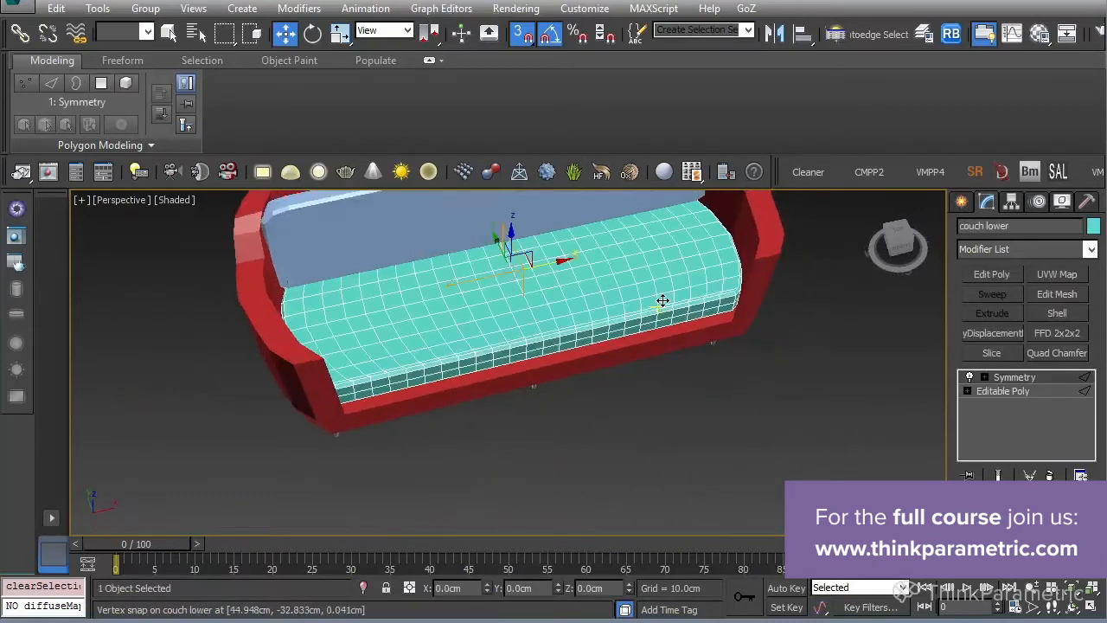
{"action": "middle_click_drag", "start_coordinate": [663, 452], "coordinate": [676, 449], "text": "alt"}
{"action": "right_click", "coordinate": [1027, 379]}
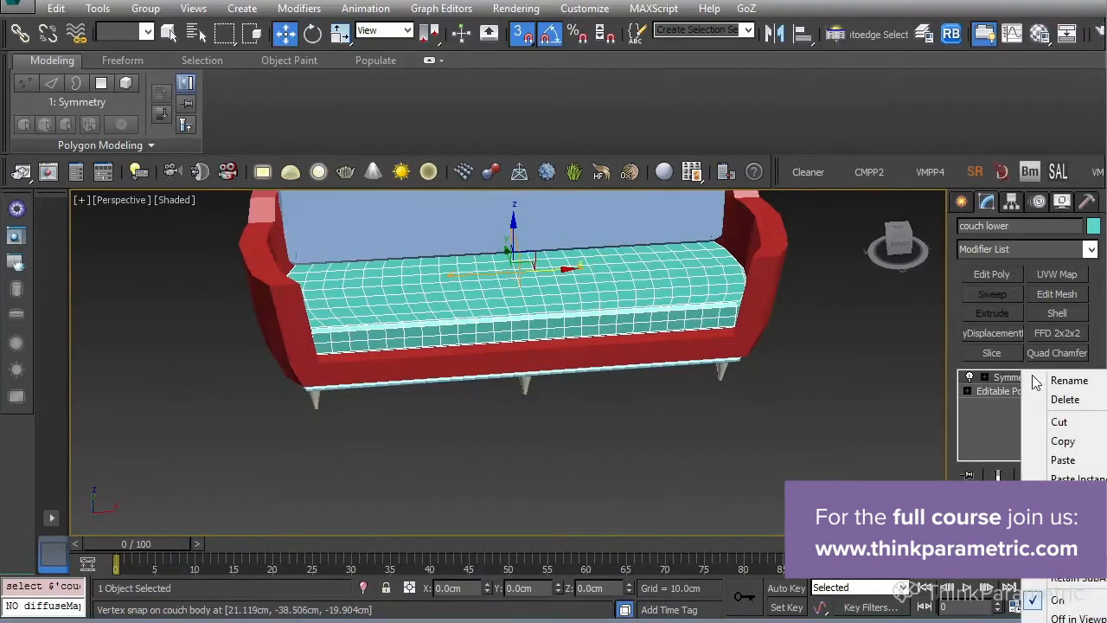
{"action": "right_click", "coordinate": [739, 445]}
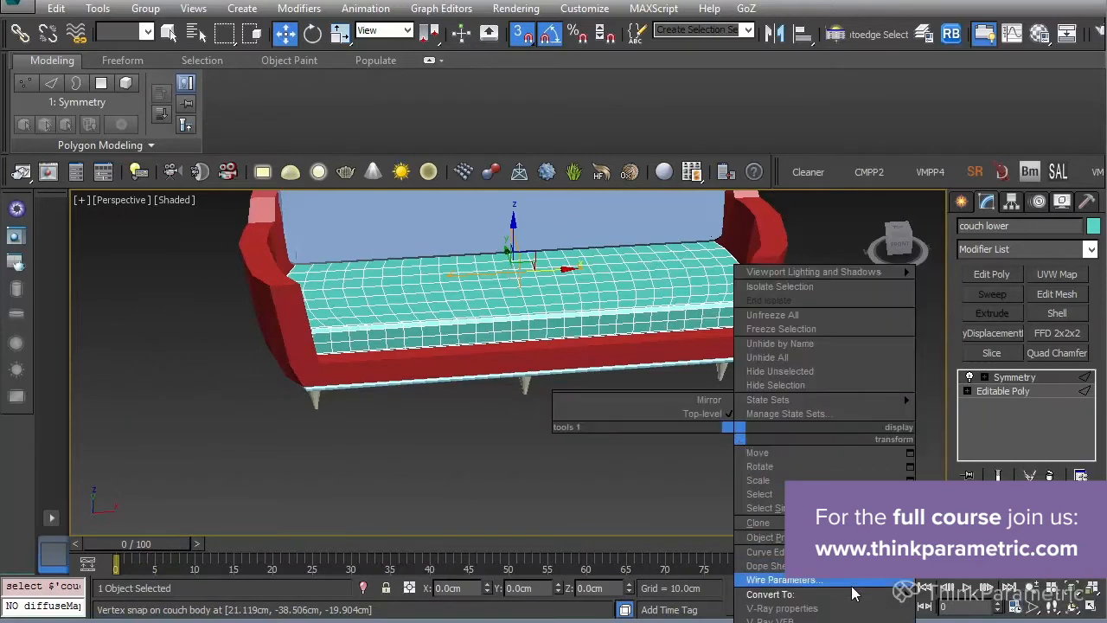
{"action": "left_click", "coordinate": [915, 584]}
- Isolate the couch's backrest cushion and frame its right half for editing
{"action": "left_click", "coordinate": [609, 228]}
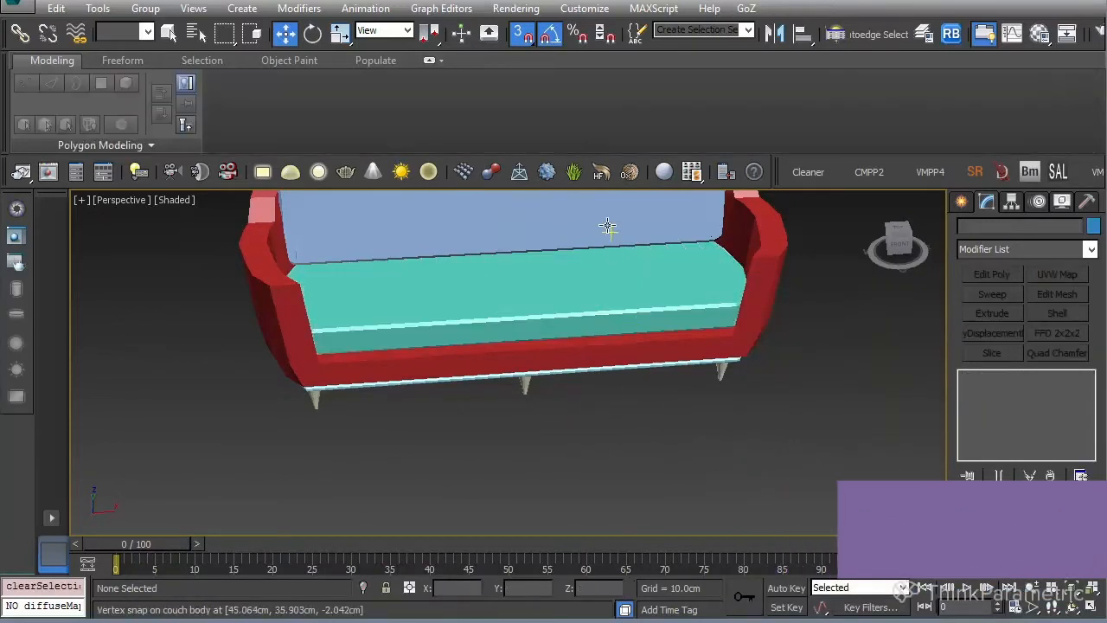
{"action": "middle_click_drag", "start_coordinate": [608, 240], "coordinate": [581, 436], "text": "alt"}
{"action": "key", "text": "alt"}
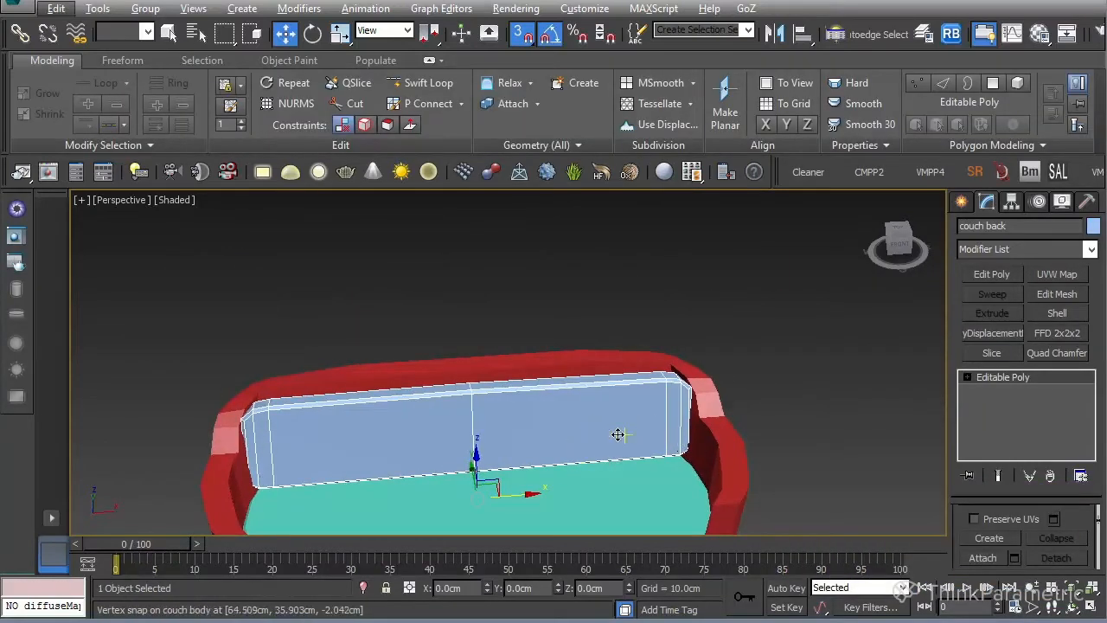
{"action": "key", "text": "alt+q"}
{"action": "left_click", "coordinate": [818, 380]}
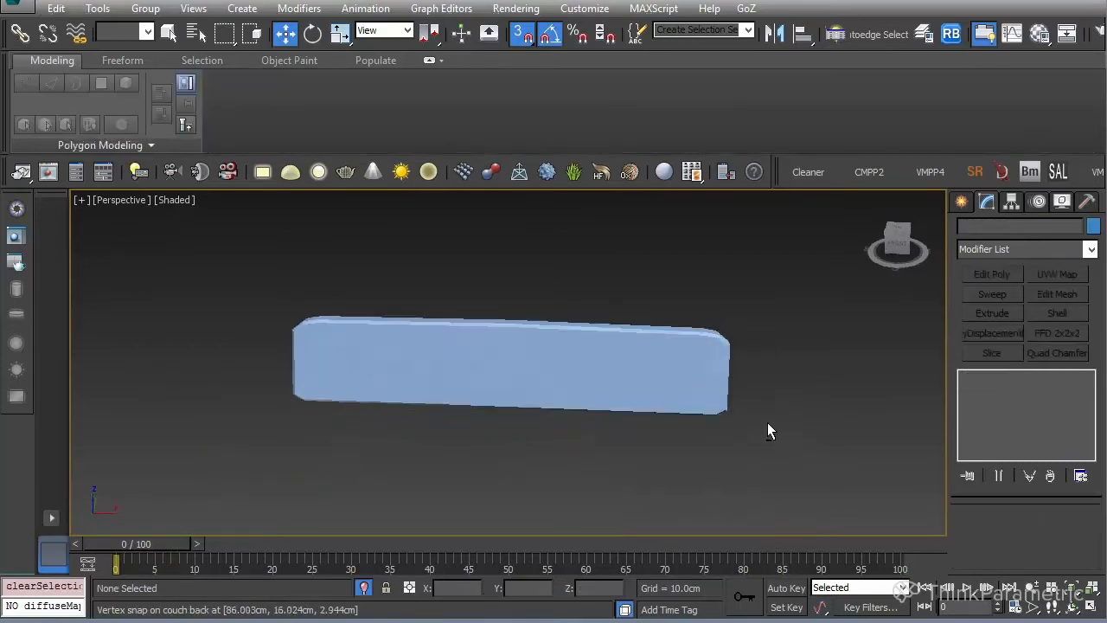
{"action": "left_click", "coordinate": [677, 354]}
{"action": "scroll", "coordinate": [705, 362], "scroll_direction": "up", "scroll_amount": 5}
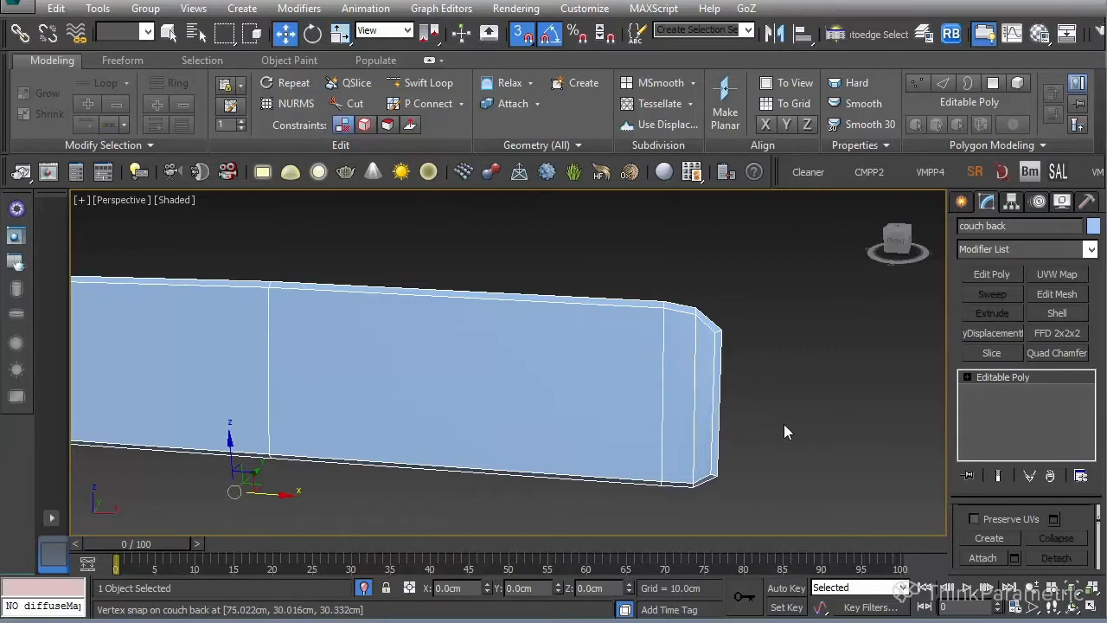
- Connect all vertical edges around the backrest cushion with 5 horizontal segments, keeping pinch and slide at 0
{"action": "left_click", "coordinate": [789, 425]}
{"action": "left_click", "coordinate": [699, 379]}
{"action": "key", "text": "4"}
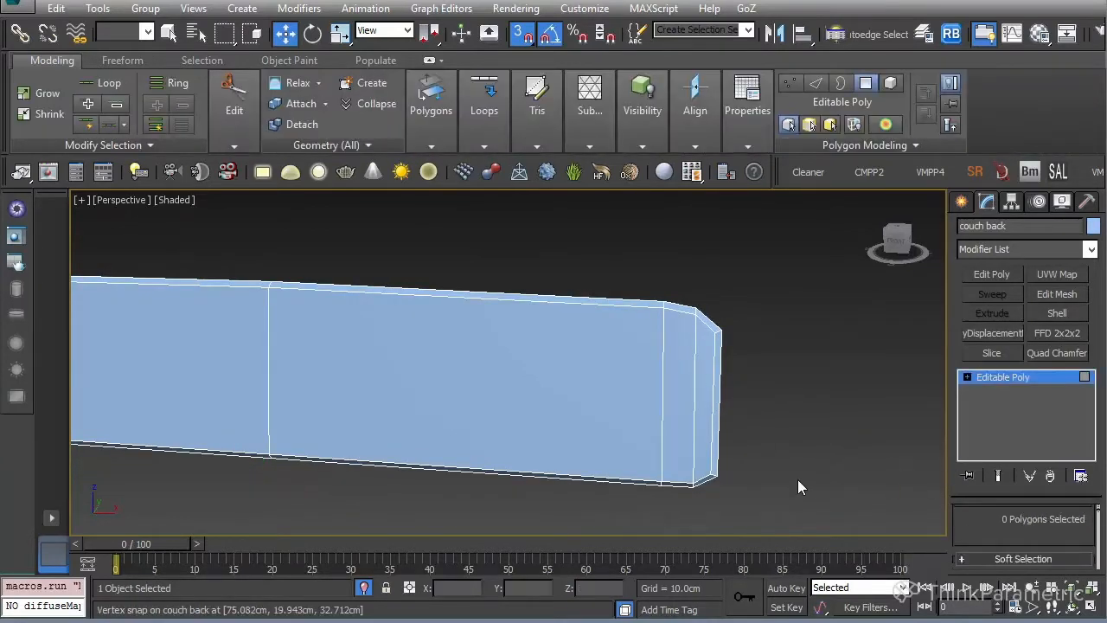
{"action": "key", "text": "2"}
{"action": "scroll", "coordinate": [733, 412], "scroll_direction": "down", "scroll_amount": 4}
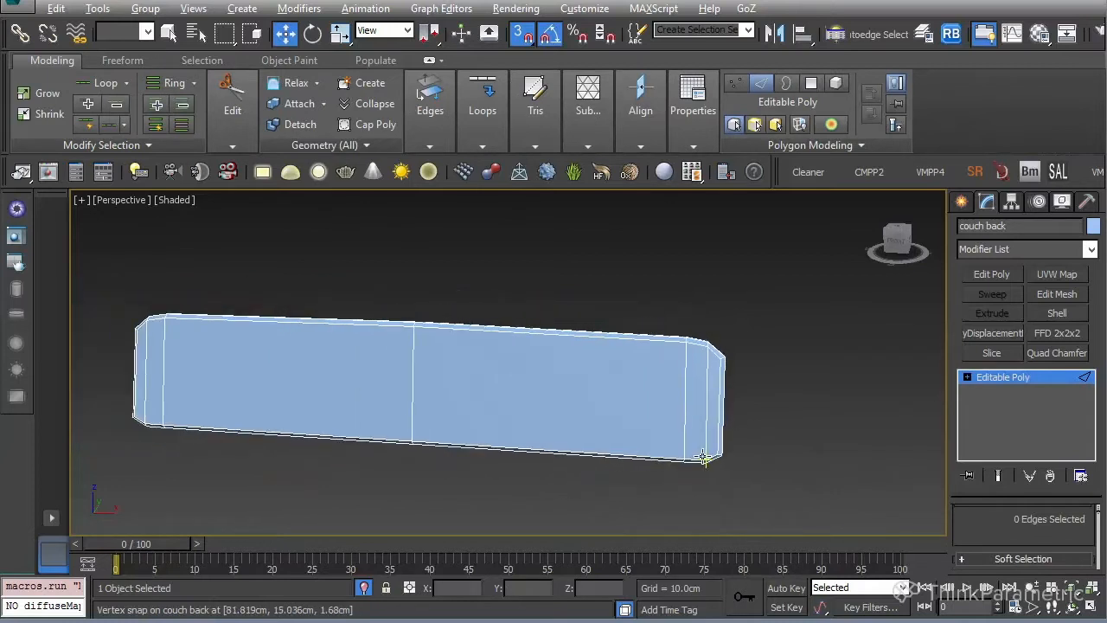
{"action": "middle_click_drag", "start_coordinate": [707, 459], "coordinate": [762, 397], "text": "alt"}
{"action": "left_click_drag", "start_coordinate": [76, 387], "coordinate": [75, 387]}
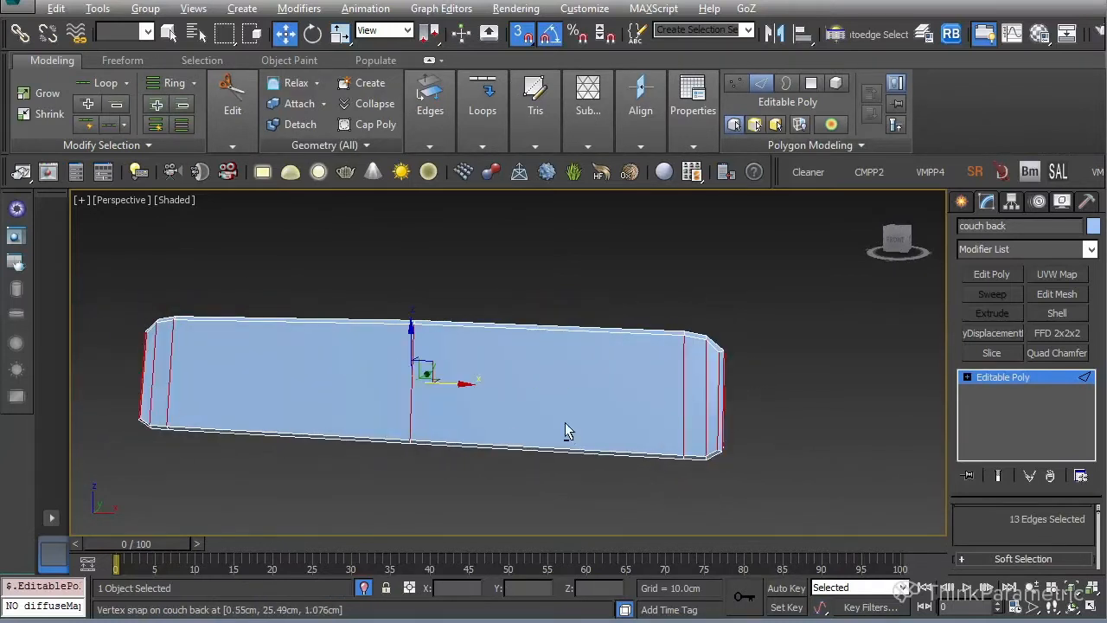
{"action": "middle_click_drag", "start_coordinate": [565, 424], "coordinate": [609, 378], "text": "alt"}
{"action": "left_click_drag", "start_coordinate": [1079, 533], "coordinate": [1054, 404]}
{"action": "left_click", "coordinate": [1080, 524]}
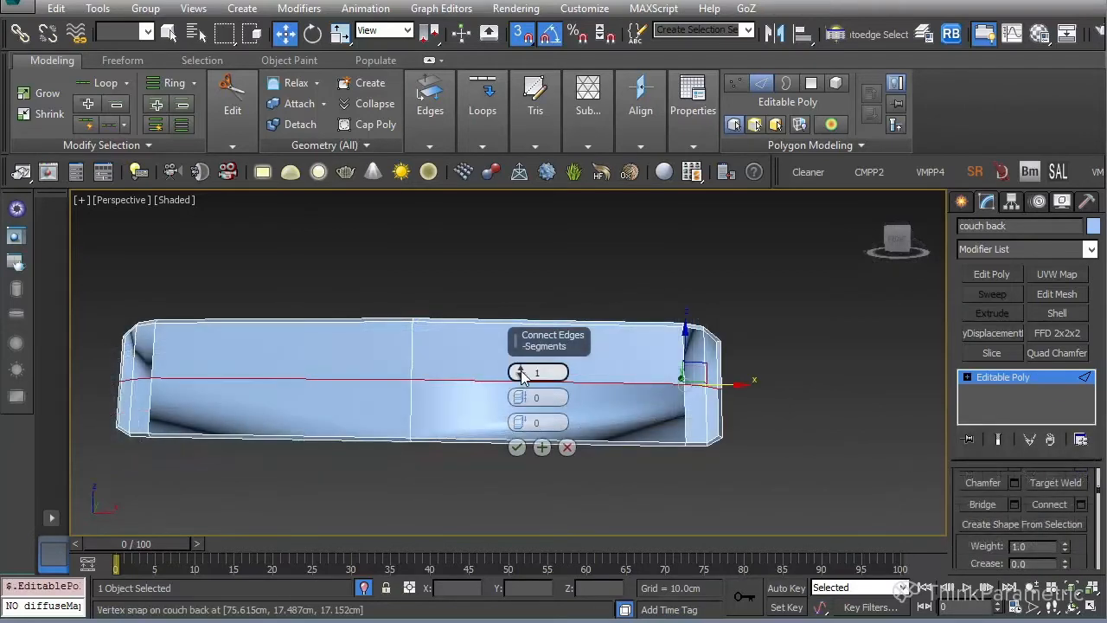
{"action": "left_click_drag", "start_coordinate": [520, 372], "coordinate": [520, 350]}
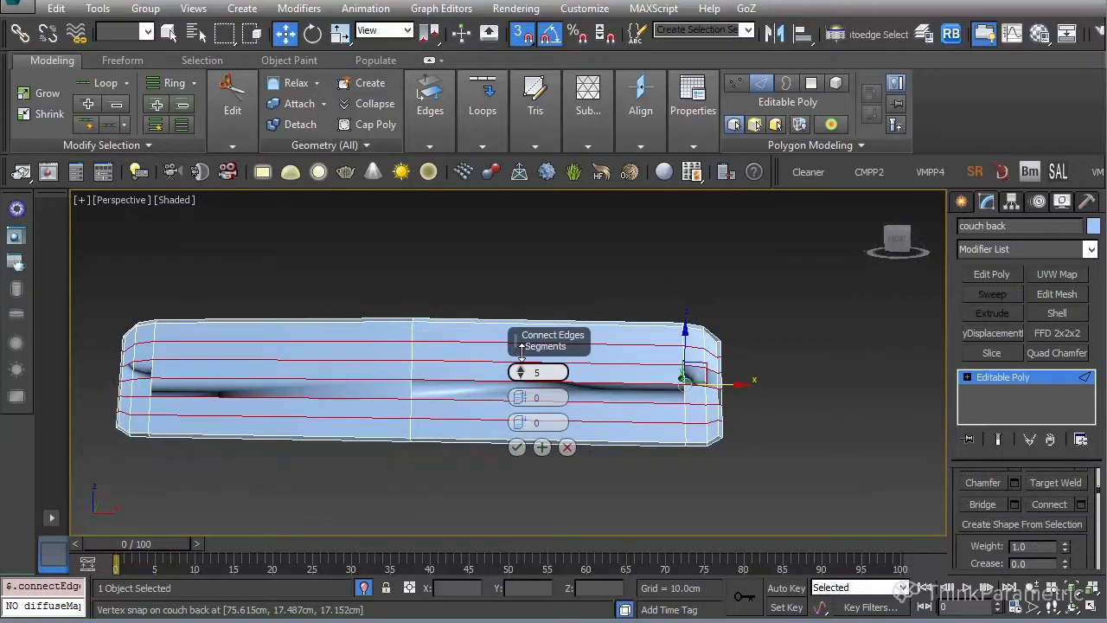
{"action": "middle_click_drag", "start_coordinate": [202, 401], "coordinate": [204, 419], "text": "alt"}
{"action": "left_click", "coordinate": [517, 447]}
- Connect the lengthwise edges of the backrest cushion's right half with 13 vertical segments
{"action": "middle_click_drag", "start_coordinate": [518, 453], "coordinate": [759, 419], "text": "alt"}
{"action": "left_click_drag", "start_coordinate": [560, 320], "coordinate": [519, 514]}
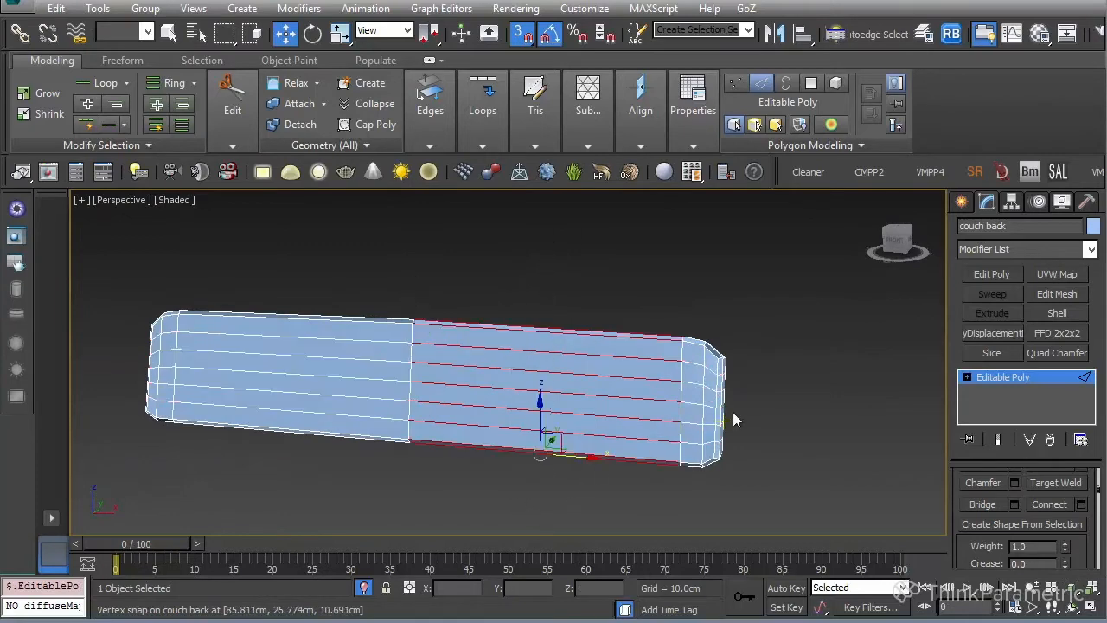
{"action": "middle_click_drag", "start_coordinate": [536, 474], "coordinate": [554, 450], "text": "alt"}
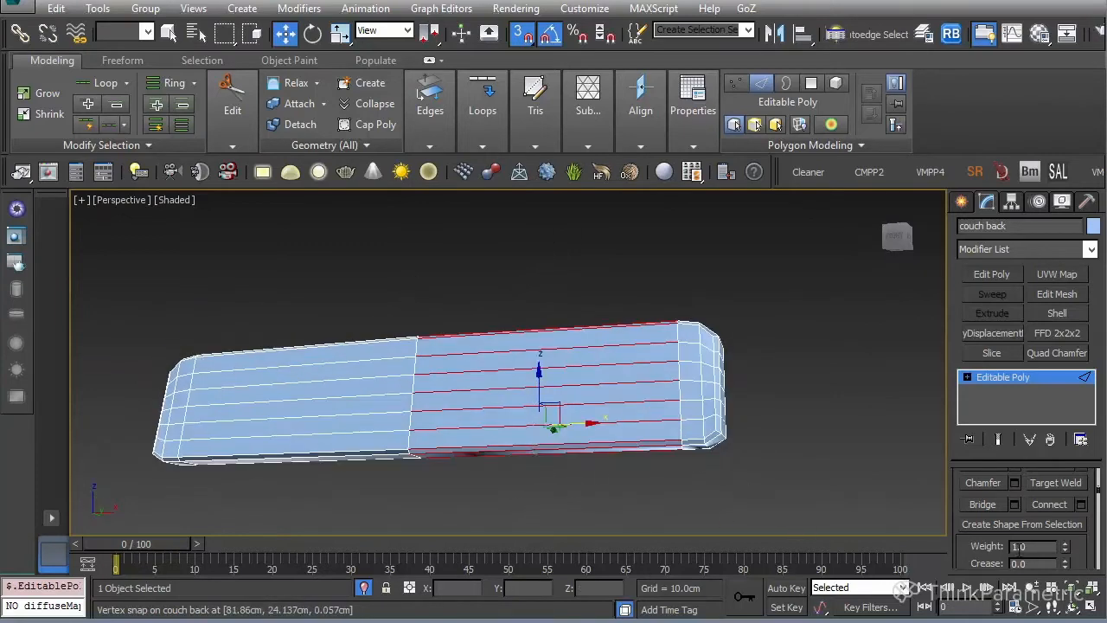
{"action": "left_click", "coordinate": [1081, 505]}
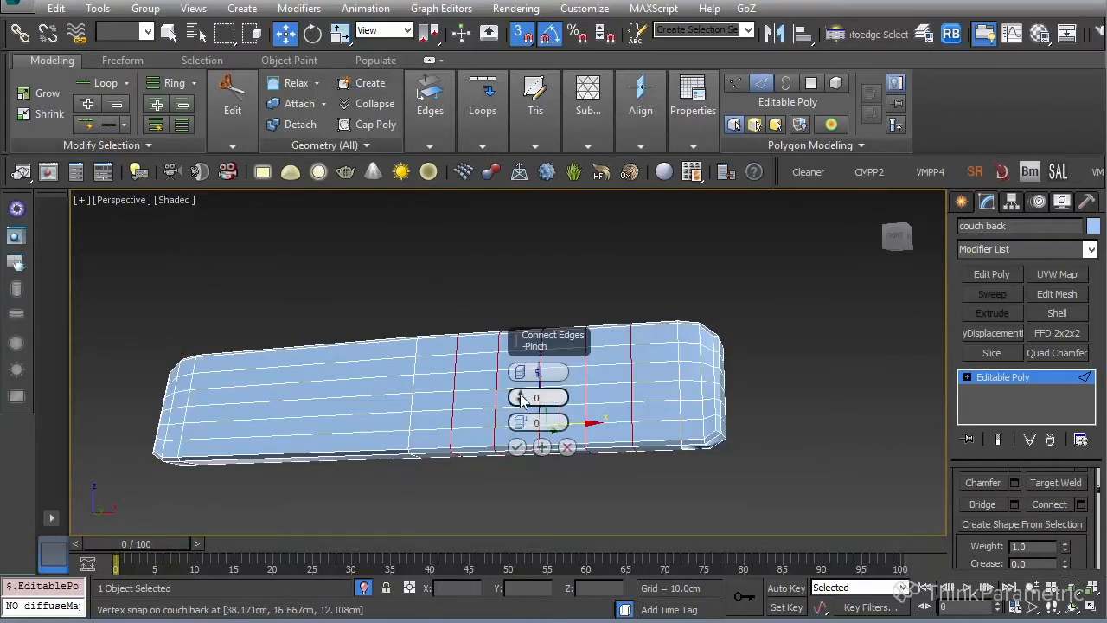
{"action": "left_click_drag", "start_coordinate": [520, 372], "coordinate": [520, 344]}
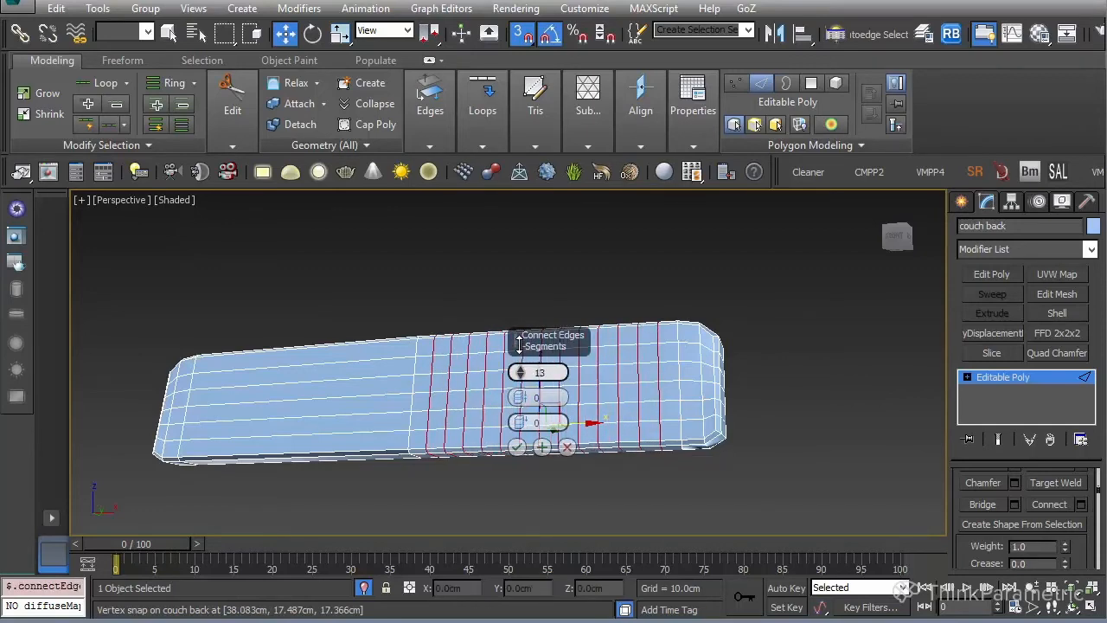
{"action": "middle_click_drag", "start_coordinate": [725, 353], "coordinate": [736, 423], "text": "alt"}
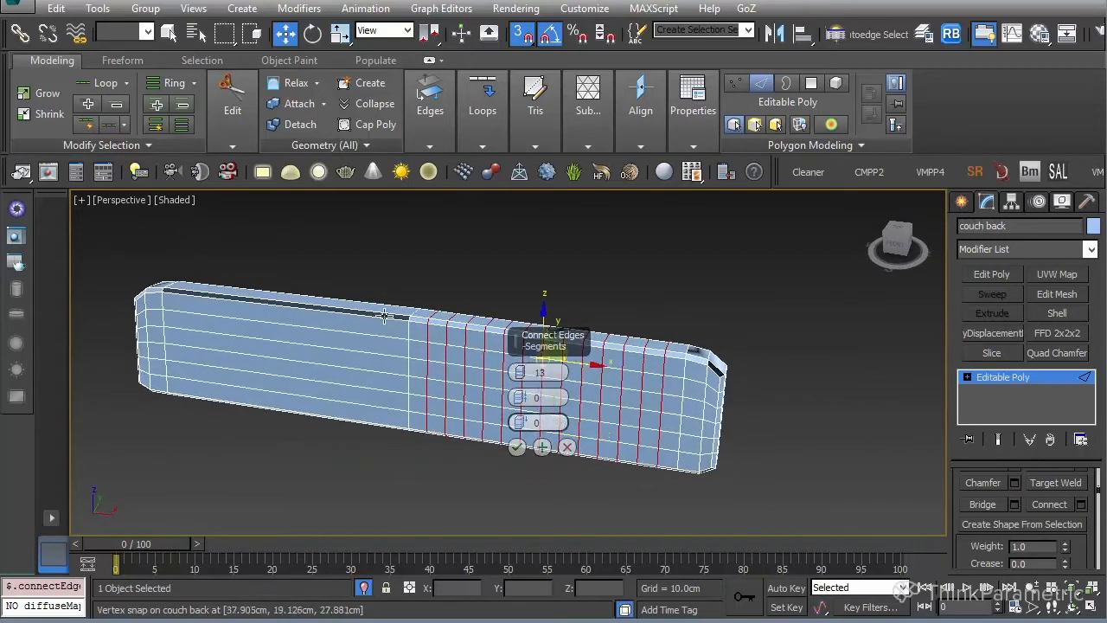
{"action": "left_click", "coordinate": [516, 447]}
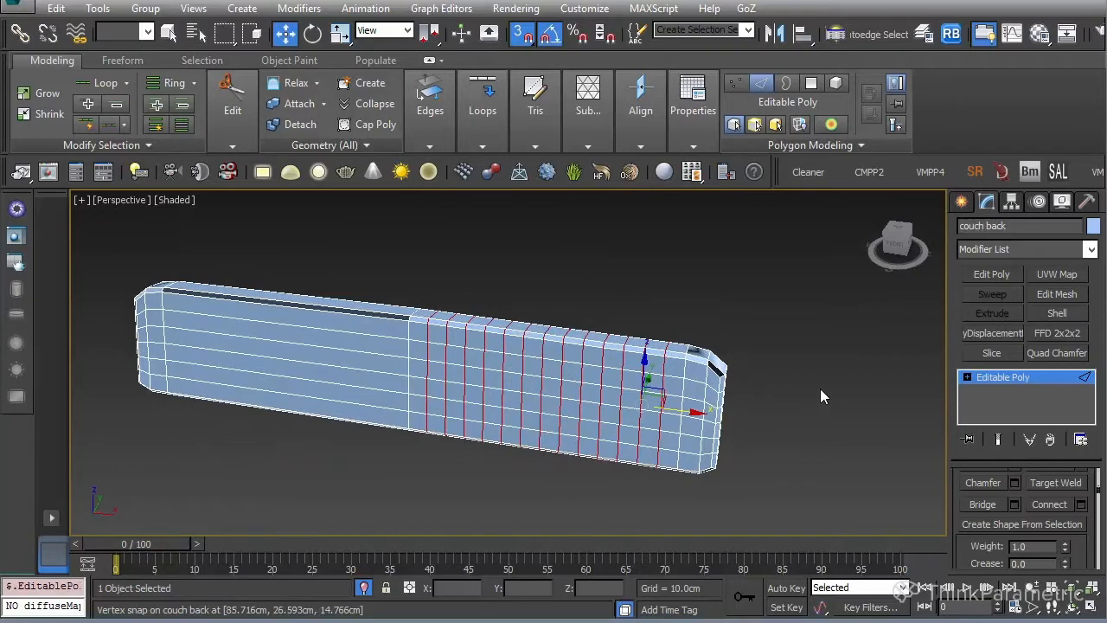
{"action": "left_click", "coordinate": [820, 388]}
- Add a Symmetry modifier on the X axis to mirror the backrest cushion's subdivided right half
{"action": "scroll", "coordinate": [655, 380], "scroll_direction": "up", "scroll_amount": 5}
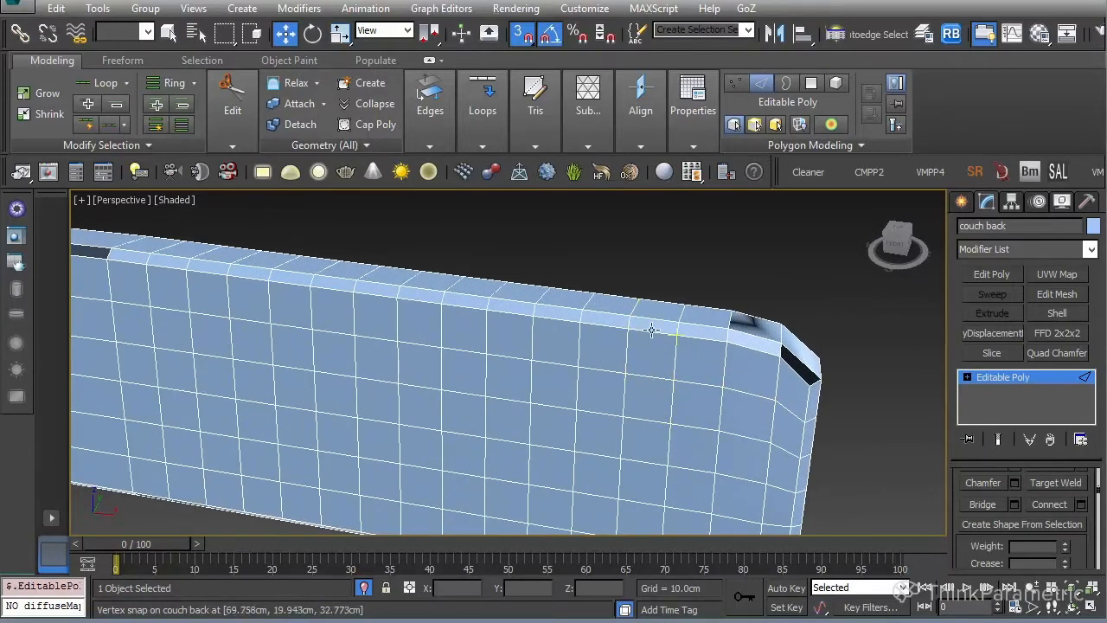
{"action": "middle_click_drag", "start_coordinate": [732, 449], "coordinate": [430, 373], "text": "alt"}
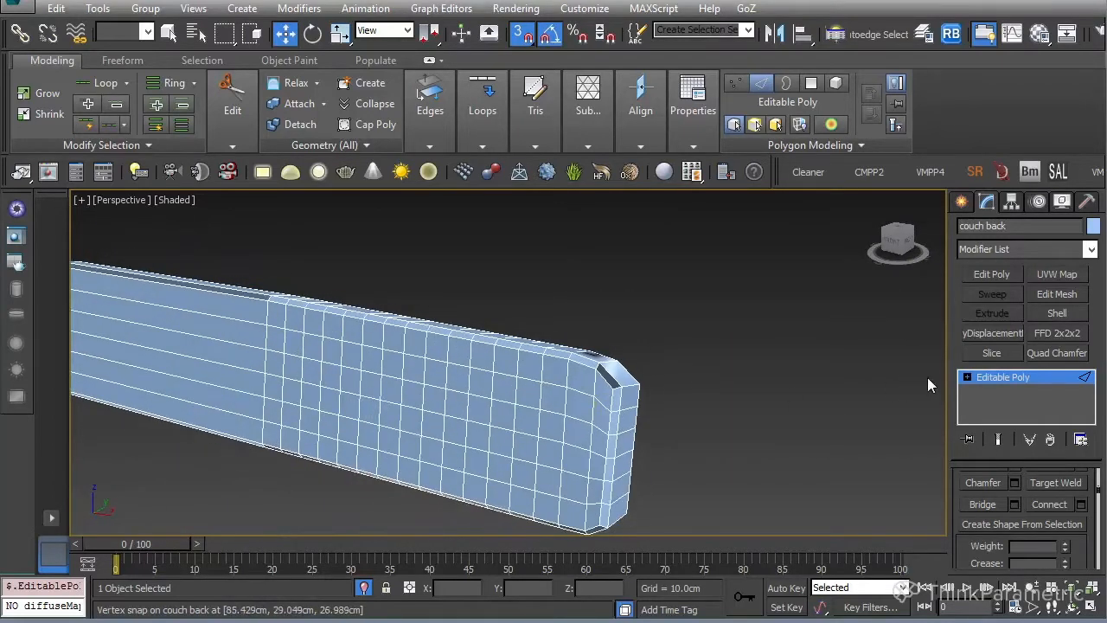
{"action": "left_click", "coordinate": [1032, 248]}
{"action": "type", "text": "sy"}
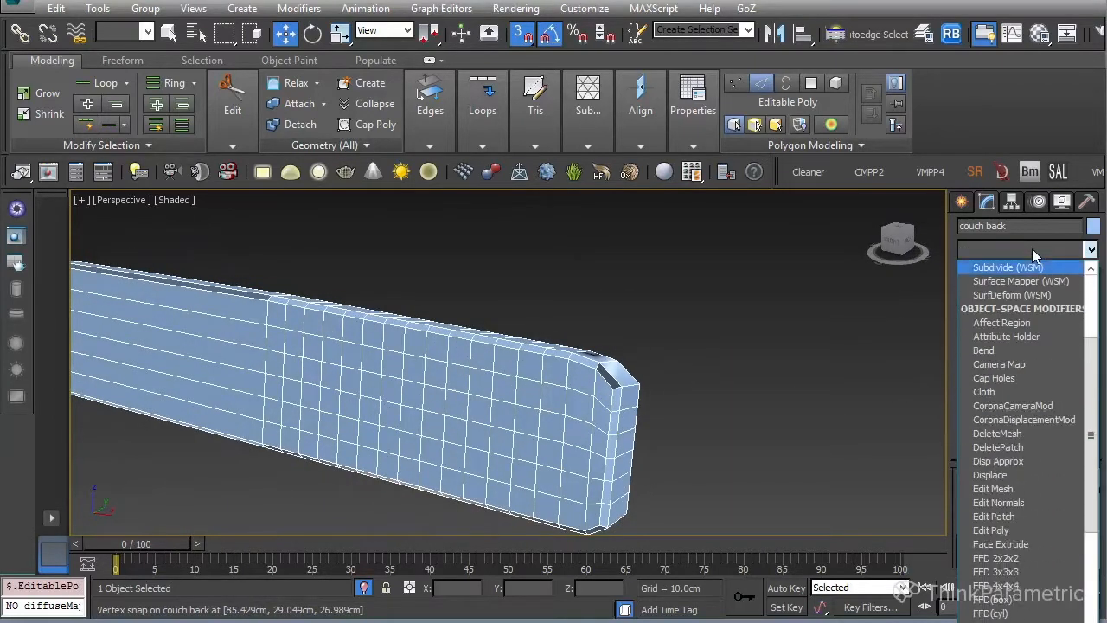
{"action": "key", "text": "Return"}
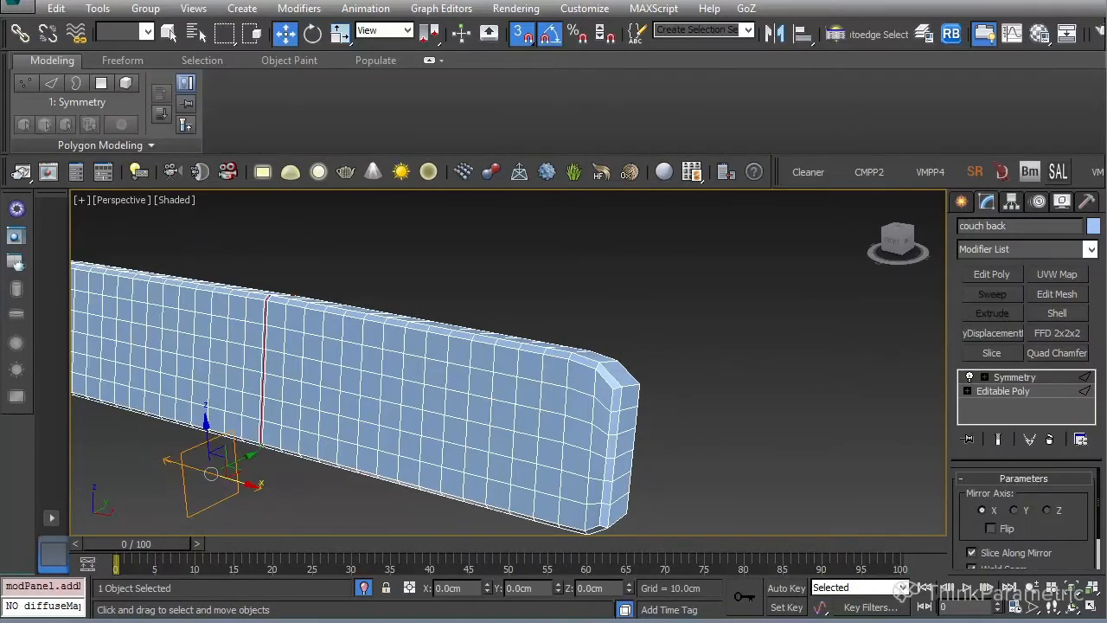
- Move the backrest cushion's Symmetry mirror plane to X 0.55 cm with vertex snapping to align it with the centre seam
{"action": "left_click", "coordinate": [1044, 377]}
{"action": "middle_click_drag", "start_coordinate": [487, 345], "coordinate": [191, 479], "text": "alt"}
{"action": "key", "text": "w"}
{"action": "left_click_drag", "start_coordinate": [190, 480], "coordinate": [211, 317]}
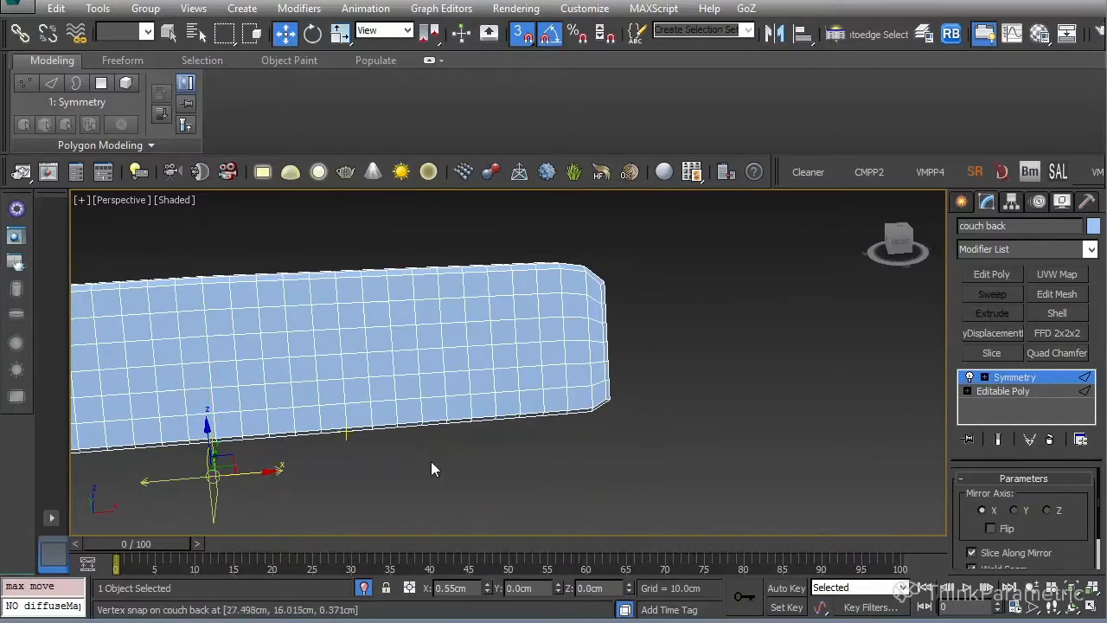
{"action": "left_click", "coordinate": [1024, 377]}
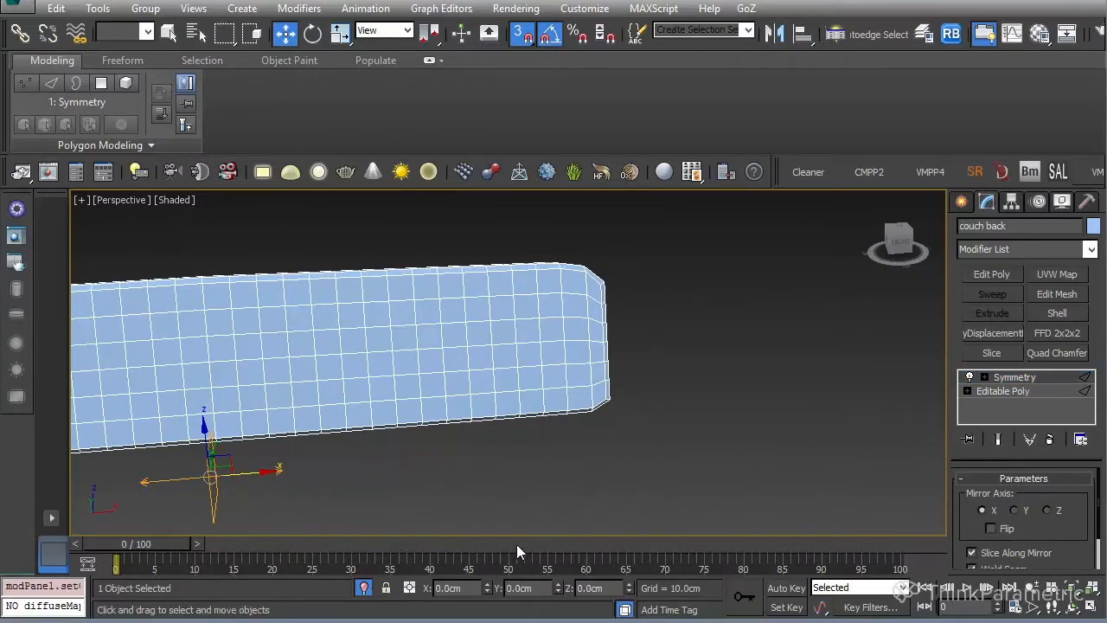
- Exit isolation and examine the polygon spacing across the top of the backrest cushion
{"action": "left_click", "coordinate": [358, 590]}
{"action": "scroll", "coordinate": [438, 438], "scroll_direction": "down", "scroll_amount": 2}
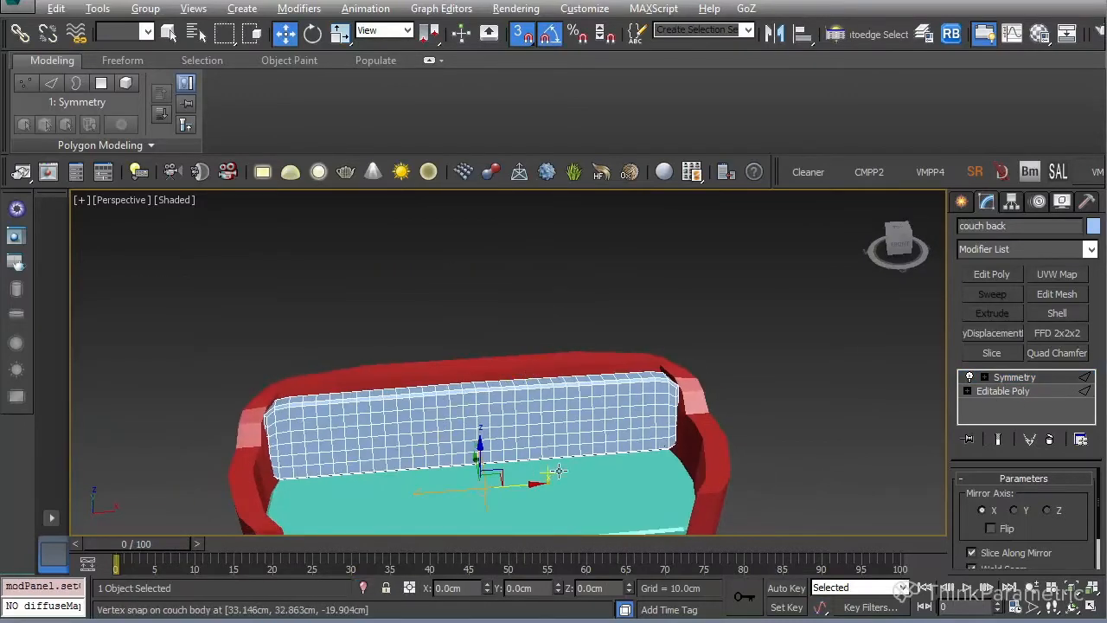
{"action": "middle_click_drag", "start_coordinate": [548, 475], "coordinate": [582, 459], "text": "alt"}
{"action": "left_click", "coordinate": [590, 465]}
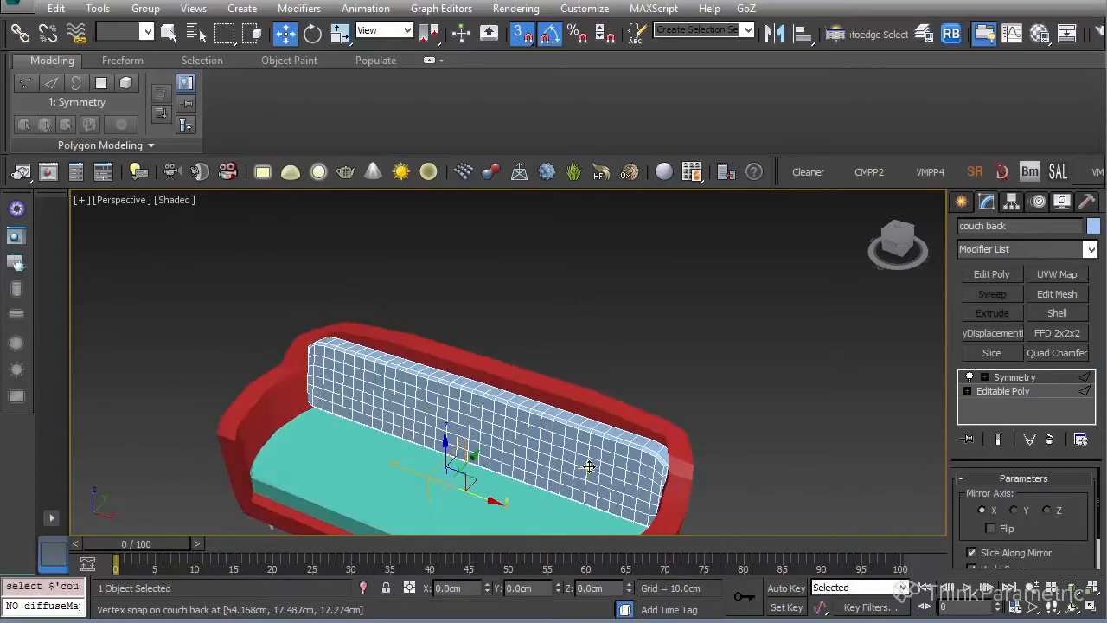
{"action": "middle_click_drag", "start_coordinate": [598, 420], "coordinate": [587, 484], "text": "alt"}
{"action": "scroll", "coordinate": [462, 414], "scroll_direction": "up", "scroll_amount": 3}
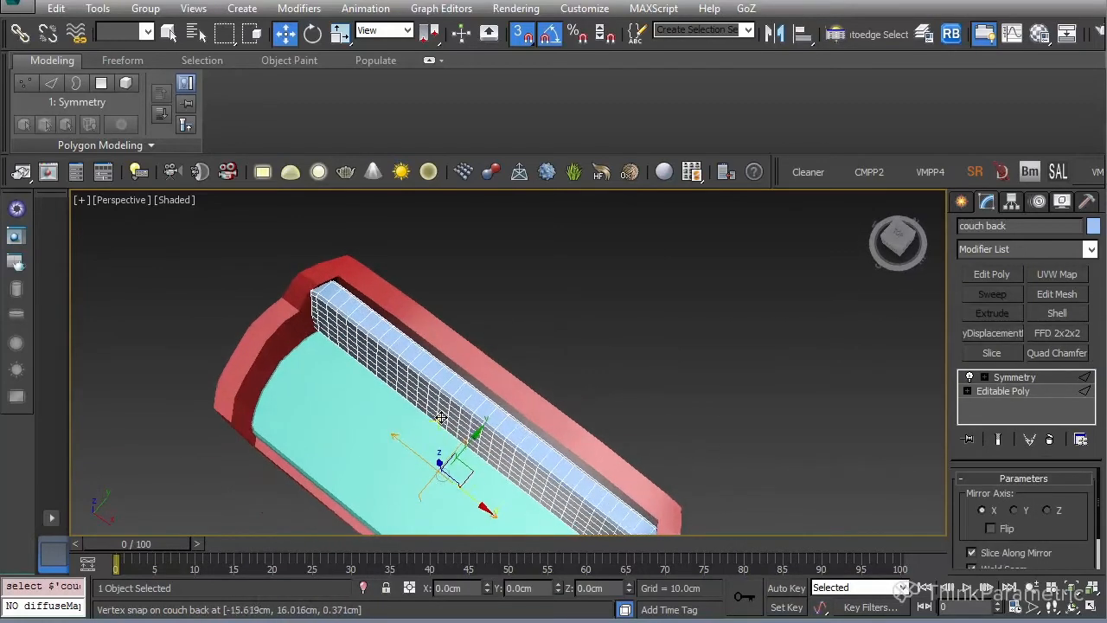
{"action": "middle_click_drag", "start_coordinate": [462, 415], "coordinate": [759, 413], "text": "alt"}
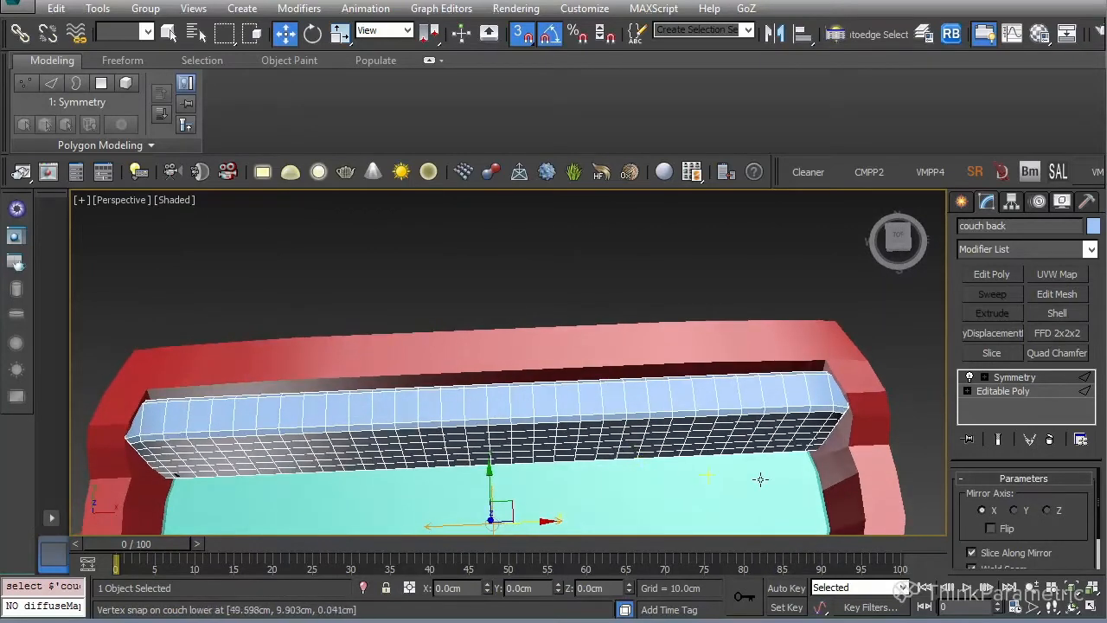
- Connect the crosswise edge ring along the top of the backrest cushion's base mesh with a single segment
{"action": "left_click", "coordinate": [1028, 394]}
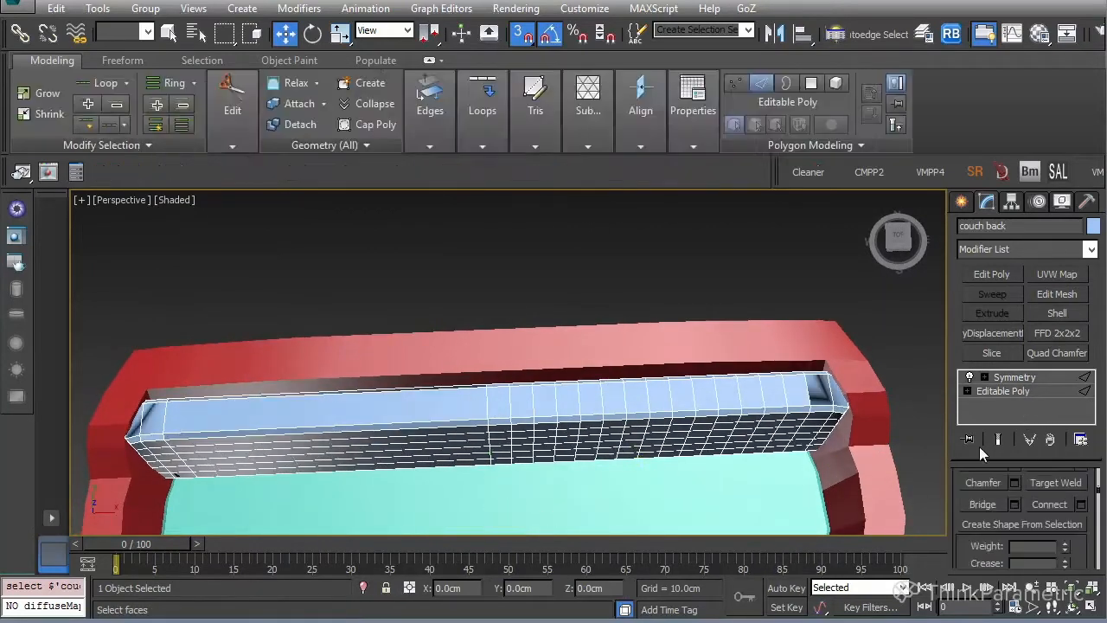
{"action": "left_click", "coordinate": [717, 393]}
{"action": "left_click", "coordinate": [1015, 397]}
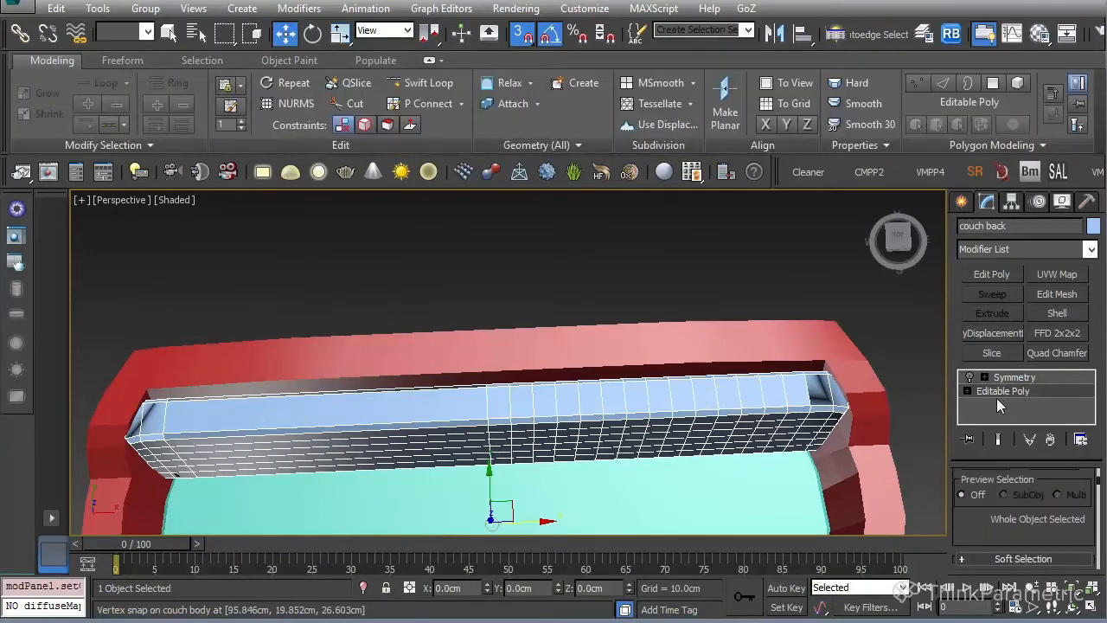
{"action": "left_click", "coordinate": [651, 394]}
{"action": "key", "text": "2"}
{"action": "left_click", "coordinate": [600, 392]}
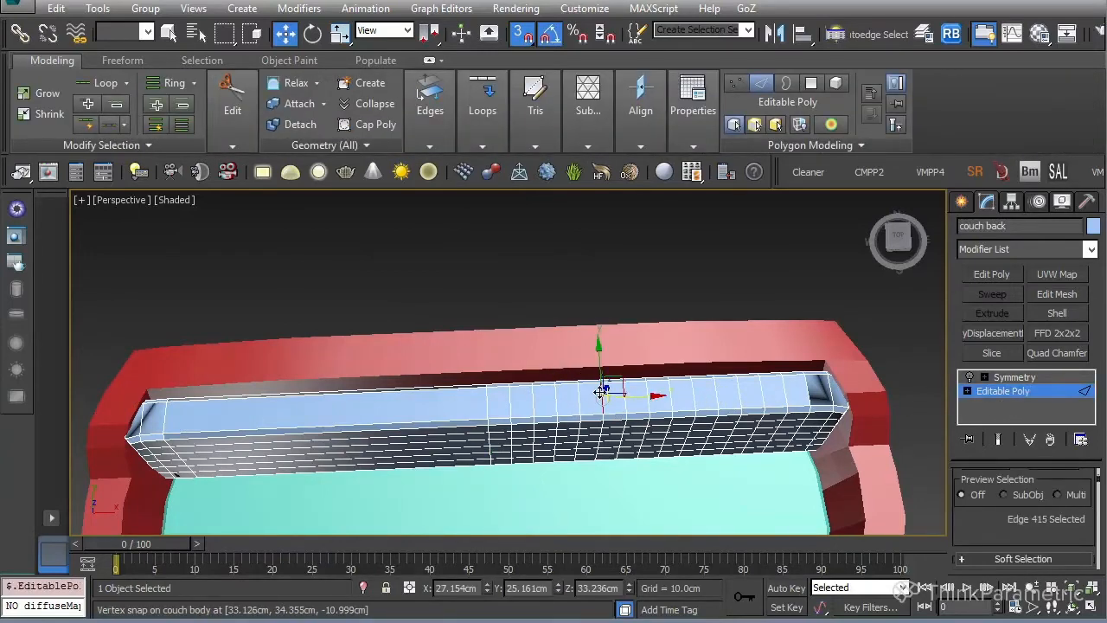
{"action": "left_click", "coordinate": [624, 399], "text": "shift"}
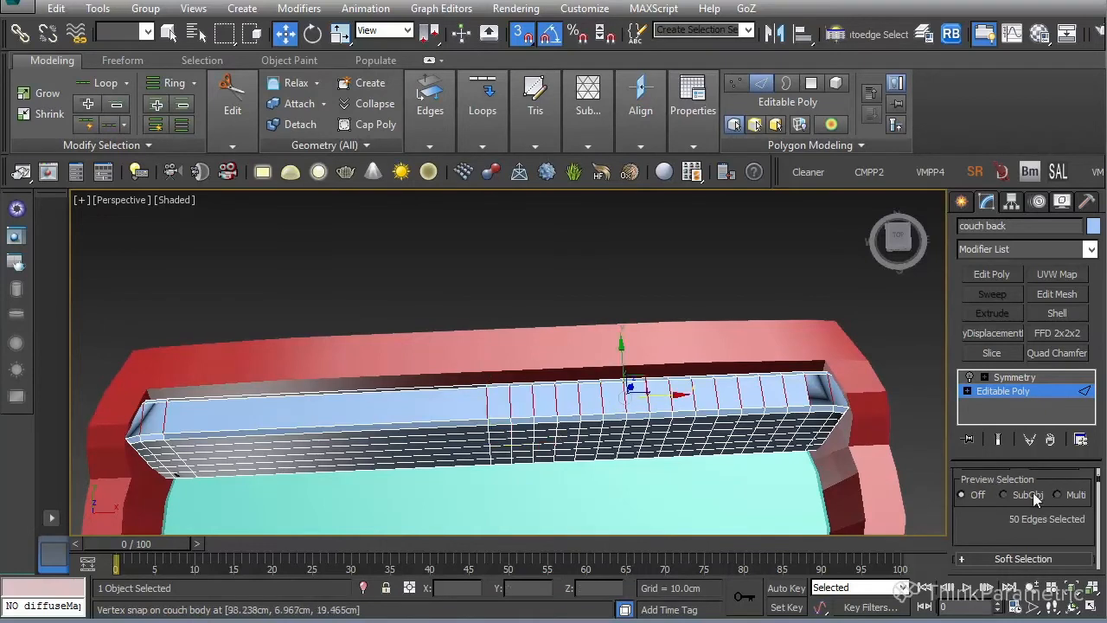
{"action": "left_click_drag", "start_coordinate": [1071, 539], "coordinate": [1060, 445]}
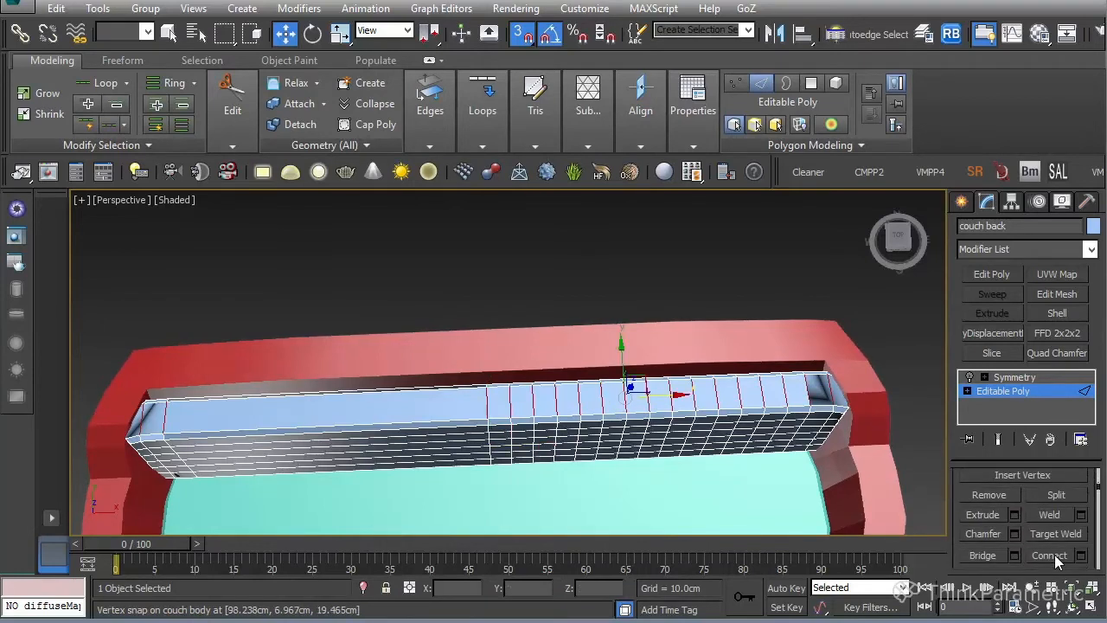
{"action": "left_click", "coordinate": [1081, 556]}
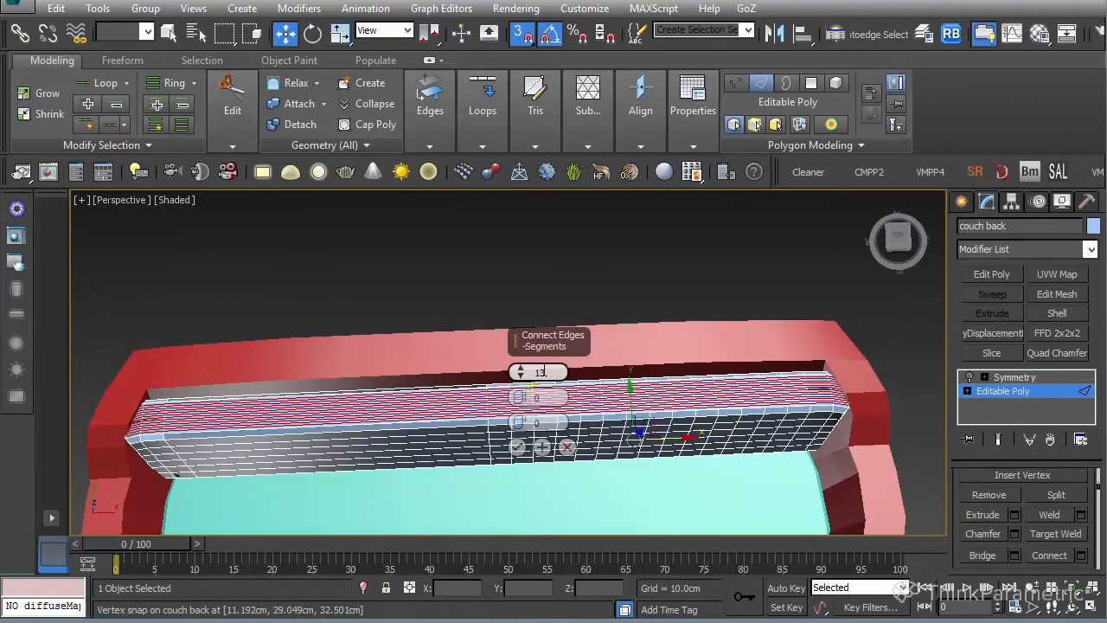
{"action": "left_click", "coordinate": [519, 448]}
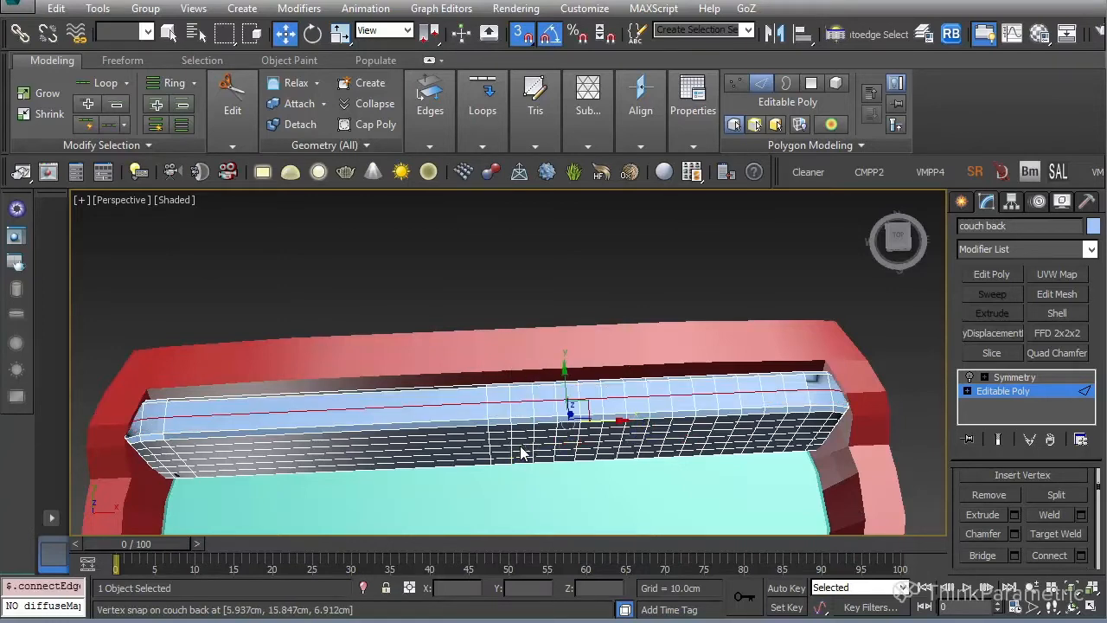
- Reactivate the backrest cushion's Symmetry result and convert the cushion to Editable Poly
{"action": "left_click", "coordinate": [1022, 378]}
{"action": "left_click", "coordinate": [970, 379]}
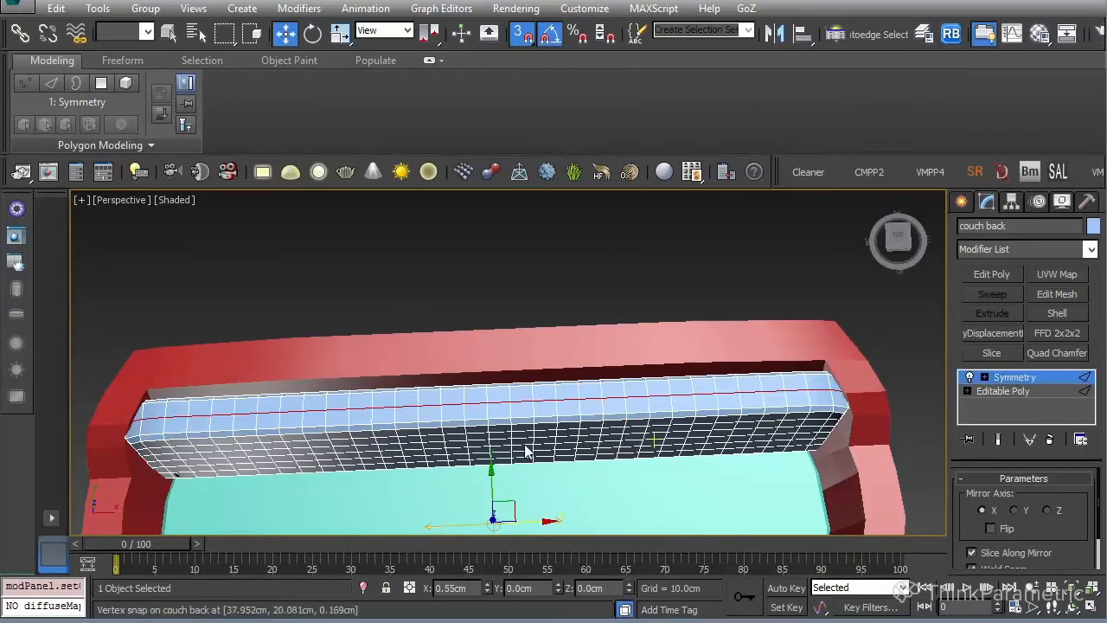
{"action": "middle_click_drag", "start_coordinate": [666, 441], "coordinate": [763, 443], "text": "alt"}
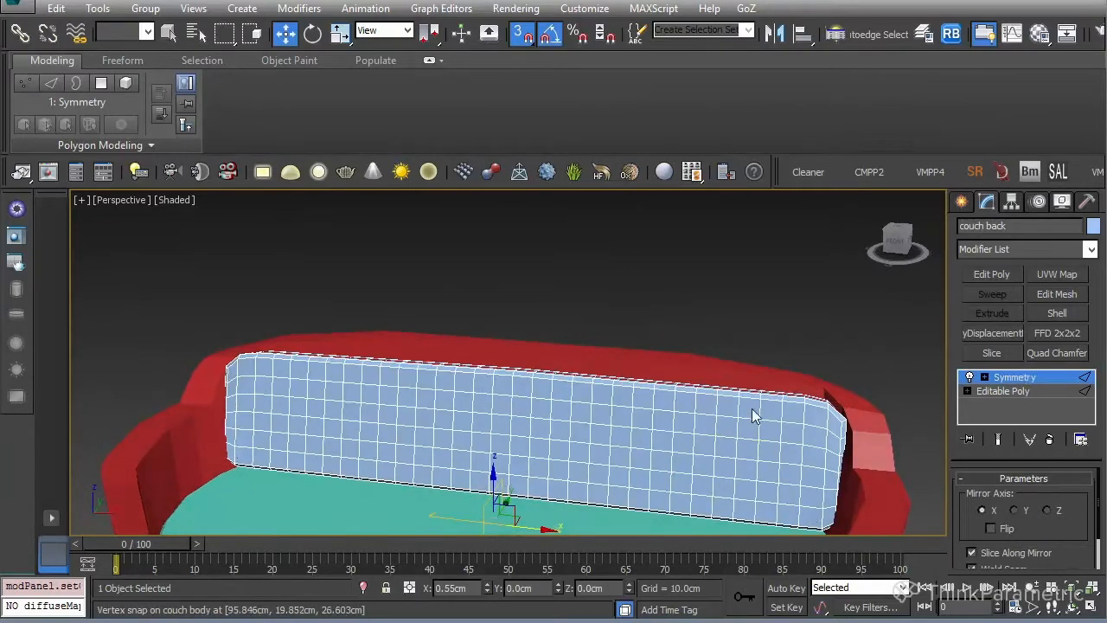
{"action": "right_click", "coordinate": [762, 426]}
{"action": "mouse_move", "coordinate": [891, 590]}
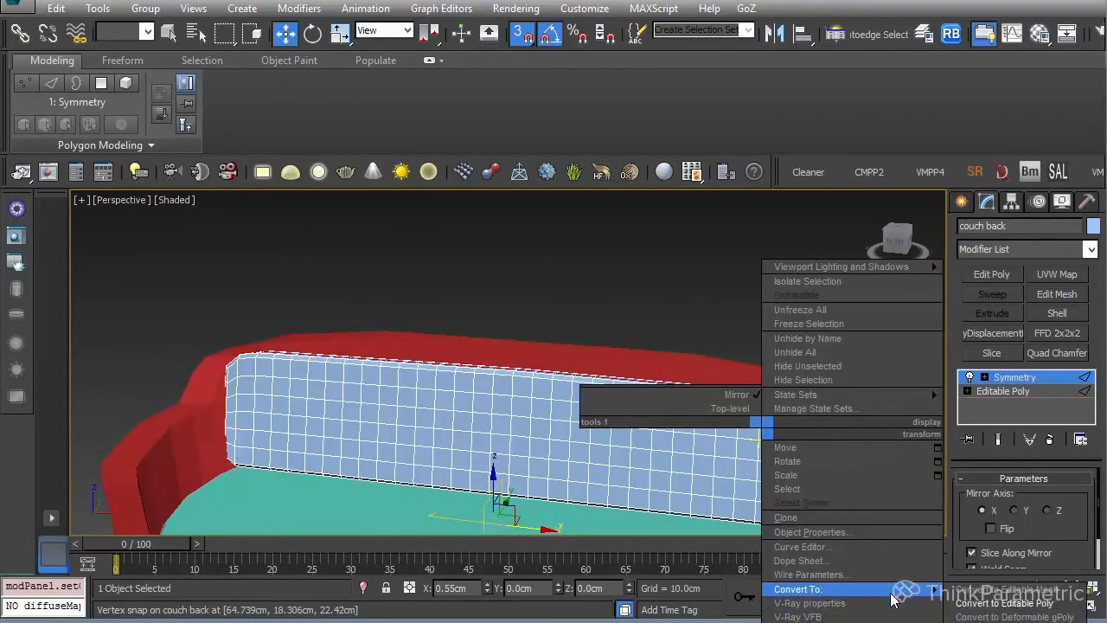
{"action": "left_click", "coordinate": [1003, 603]}
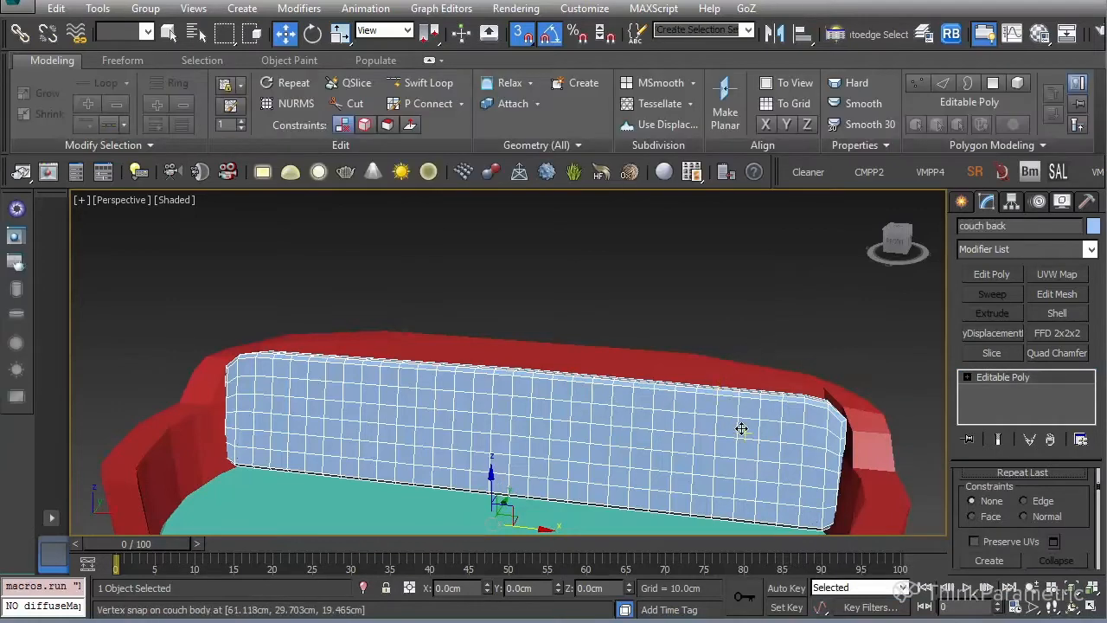
- Send the couch body, seat cushion and backrest cushion together to ZBrush with GoZ, and make the couch body the active subtool
{"action": "left_click", "coordinate": [569, 302]}
{"action": "left_click", "coordinate": [440, 407]}
{"action": "left_click", "coordinate": [439, 353], "text": "ctrl"}
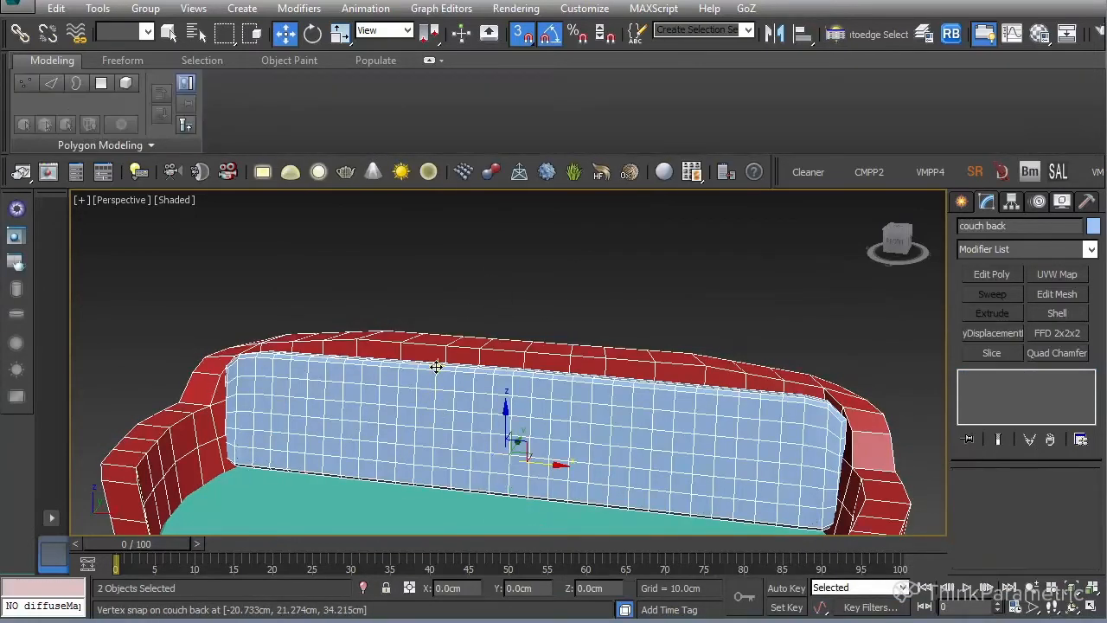
{"action": "left_click", "coordinate": [385, 526], "text": "ctrl"}
{"action": "left_click", "coordinate": [746, 8]}
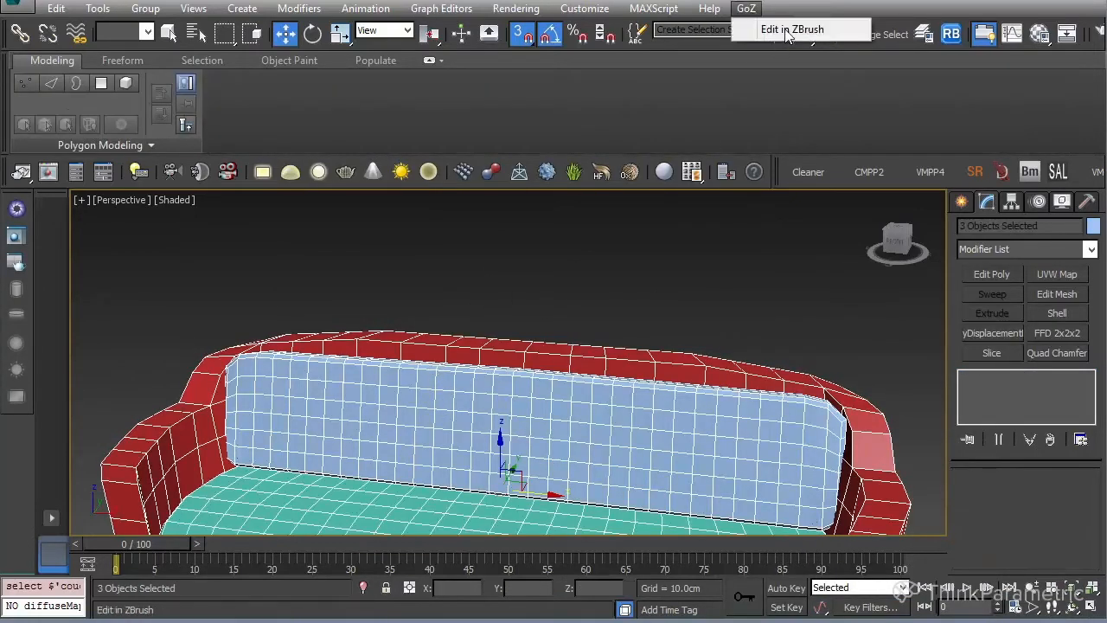
{"action": "left_click", "coordinate": [712, 27]}
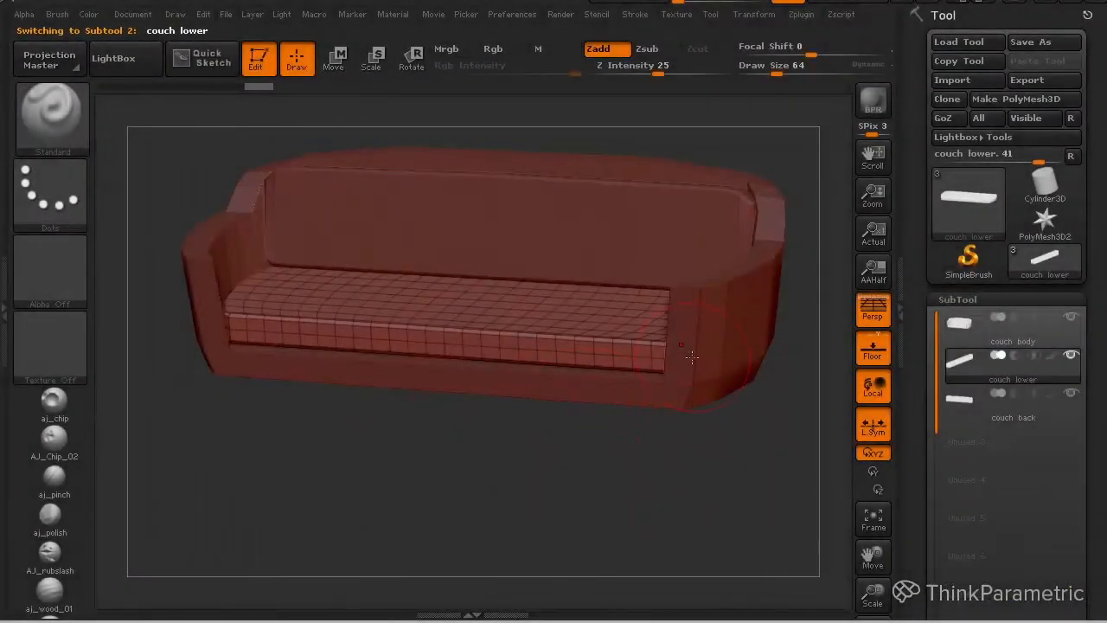
{"action": "left_click", "coordinate": [768, 372], "text": "alt"}
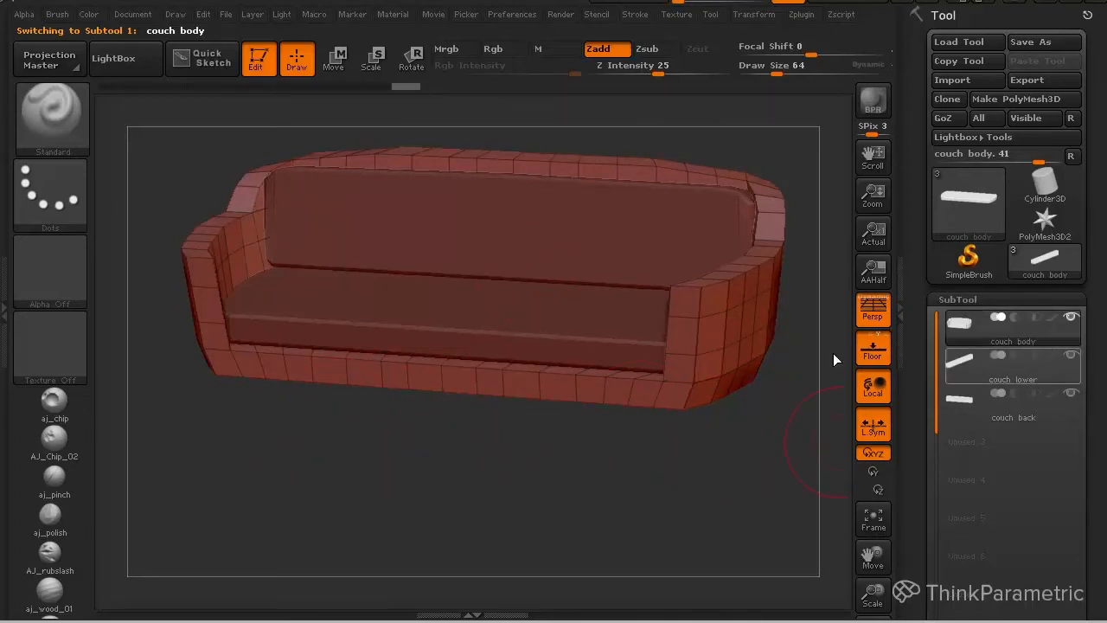
- Start a texture import and browse to the furniture folder inside the REF library
{"action": "left_click", "coordinate": [688, 17]}
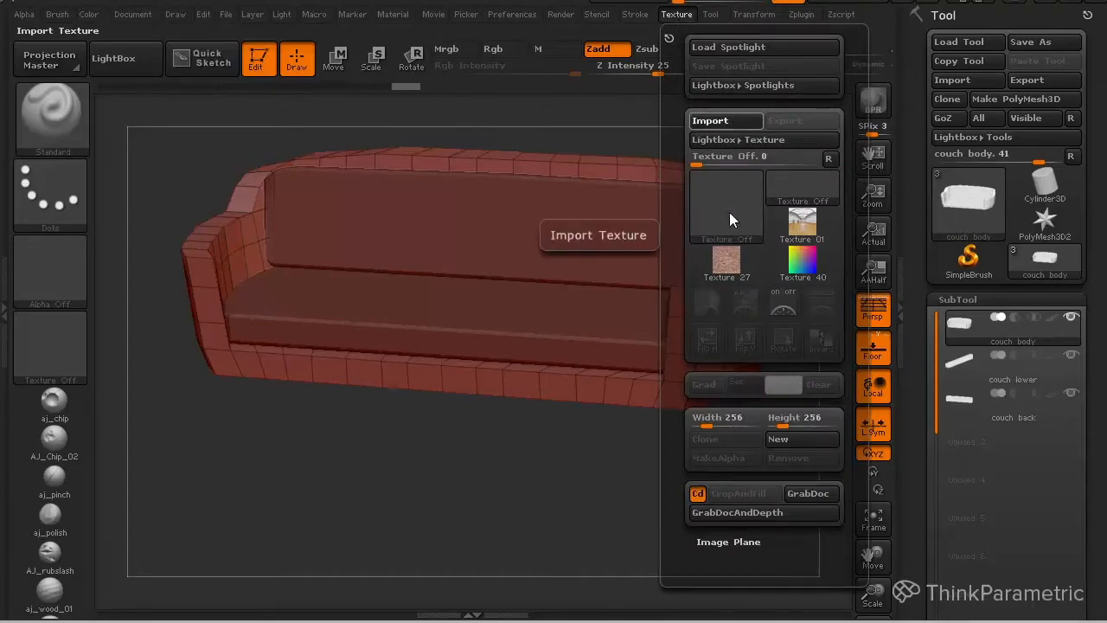
{"action": "left_click", "coordinate": [729, 120]}
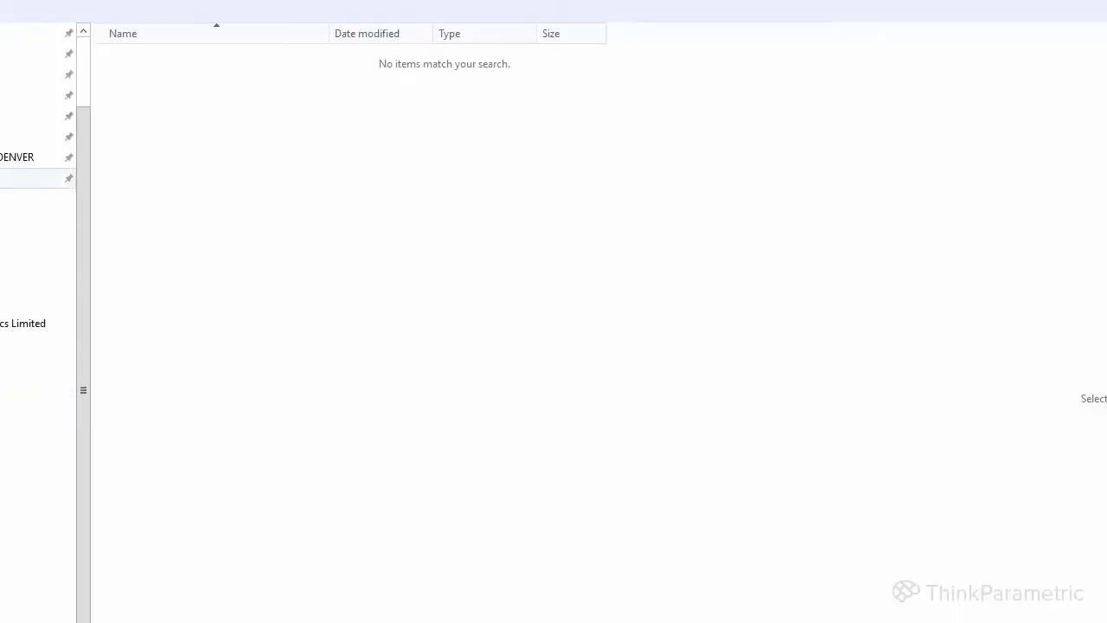
{"action": "left_click", "coordinate": [34, 95]}
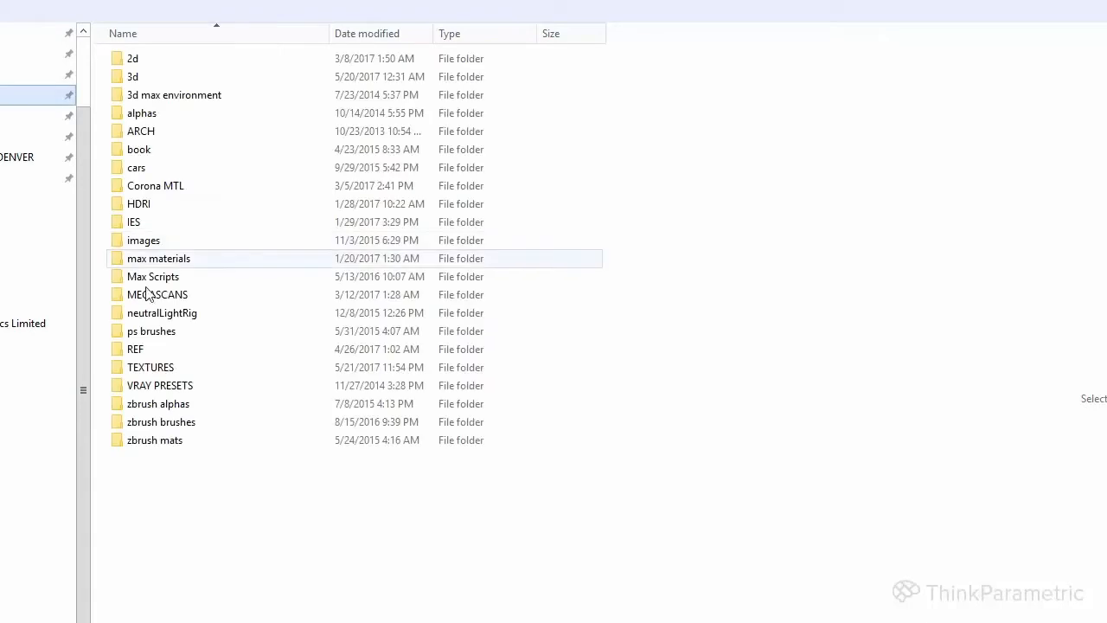
{"action": "double_click", "coordinate": [180, 349]}
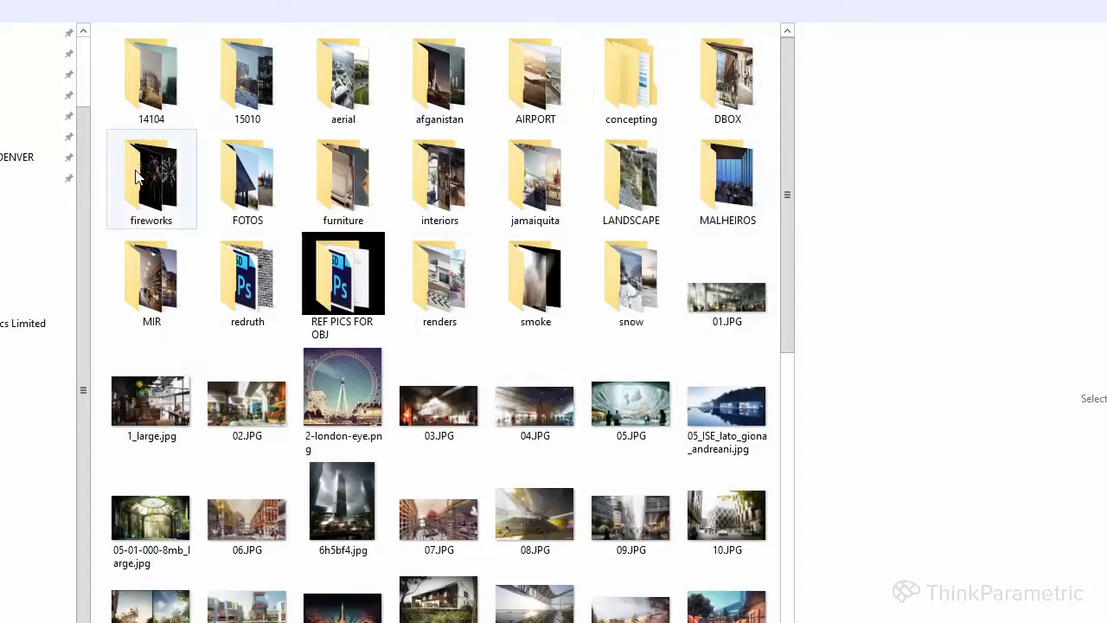
{"action": "double_click", "coordinate": [334, 177]}
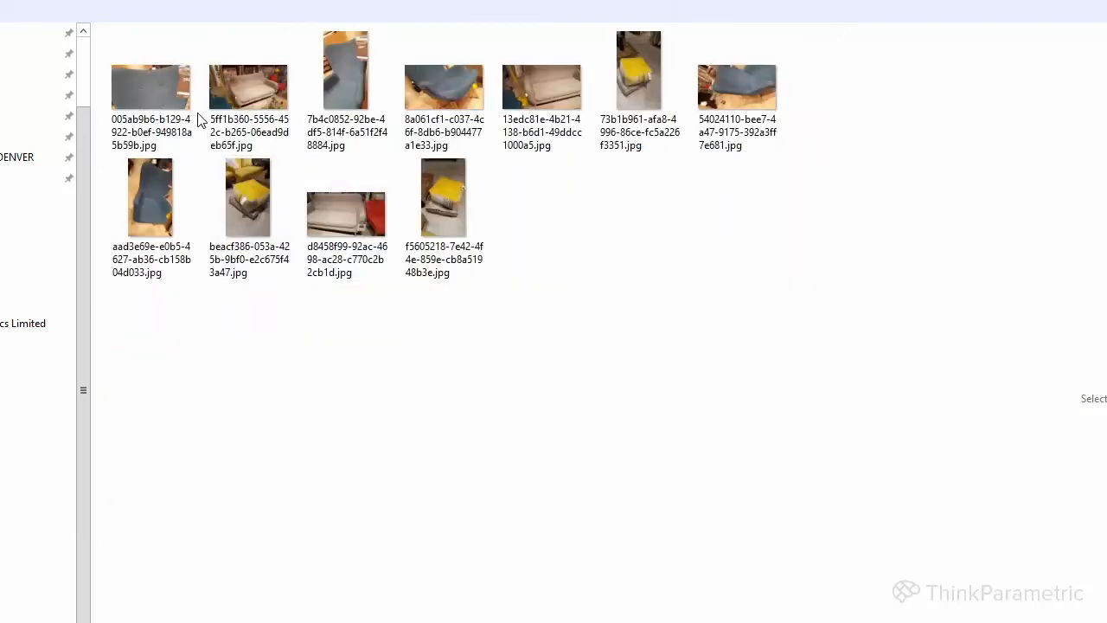
- Import the three beige sofa photos and two of the blue chair photos, 54024110 and 8a061cf1, as textures
{"action": "left_click", "coordinate": [251, 125]}
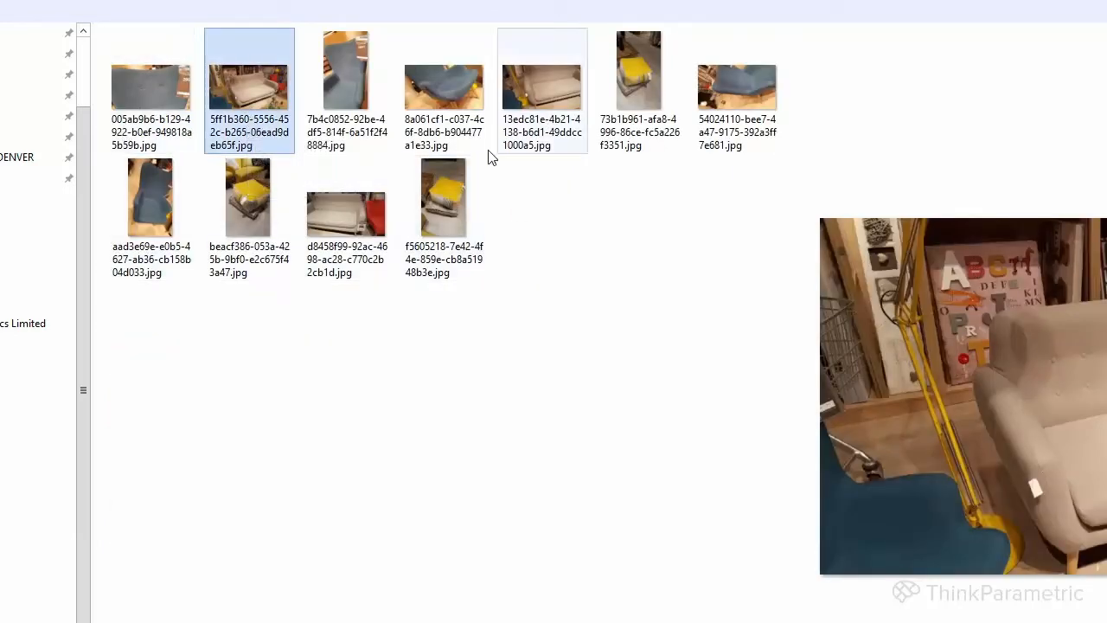
{"action": "left_click", "coordinate": [348, 220], "text": "ctrl"}
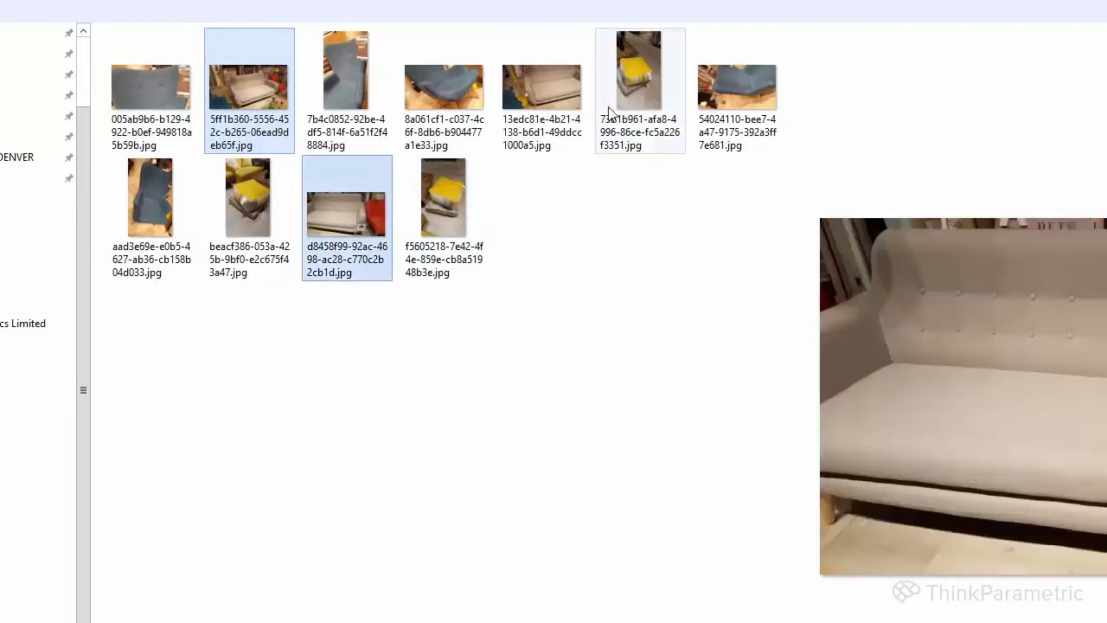
{"action": "left_click", "coordinate": [564, 100], "text": "ctrl"}
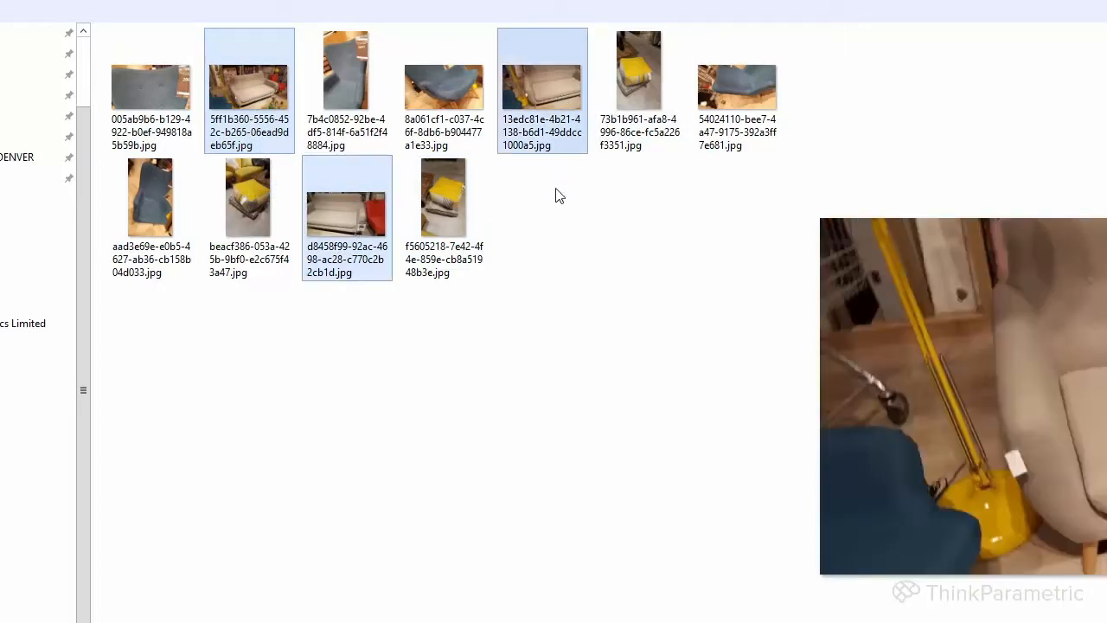
{"action": "left_click", "coordinate": [737, 97], "text": "ctrl"}
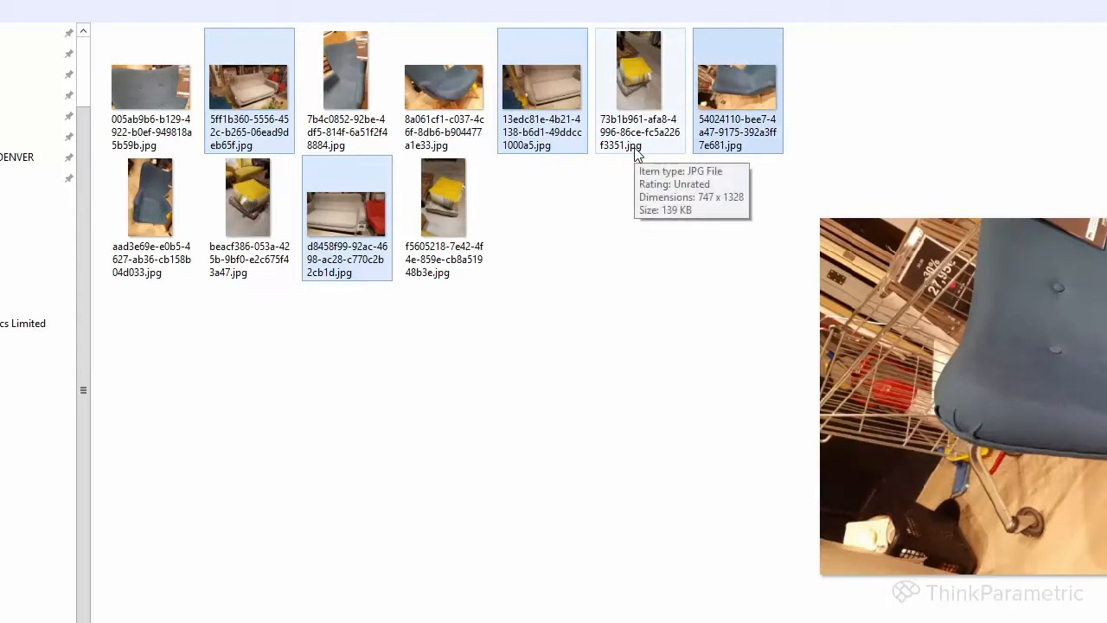
{"action": "left_click", "coordinate": [437, 87], "text": "ctrl"}
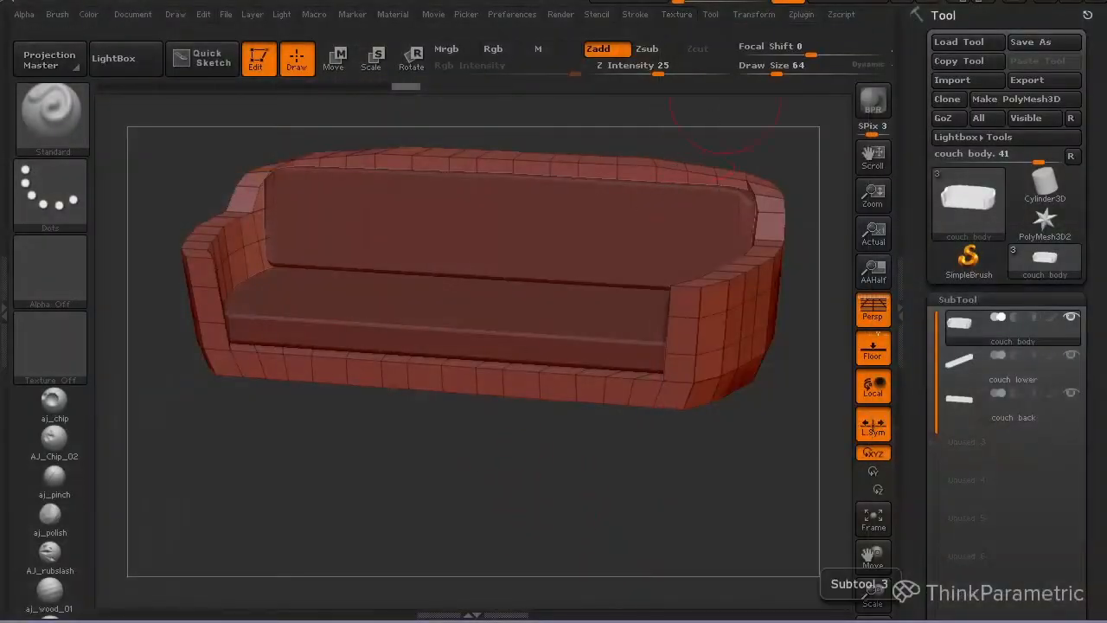
- Hide the Tool palette to enlarge the canvas and add the 5ff1b360 beige sofa photo to Spotlight
{"action": "left_click", "coordinate": [902, 292]}
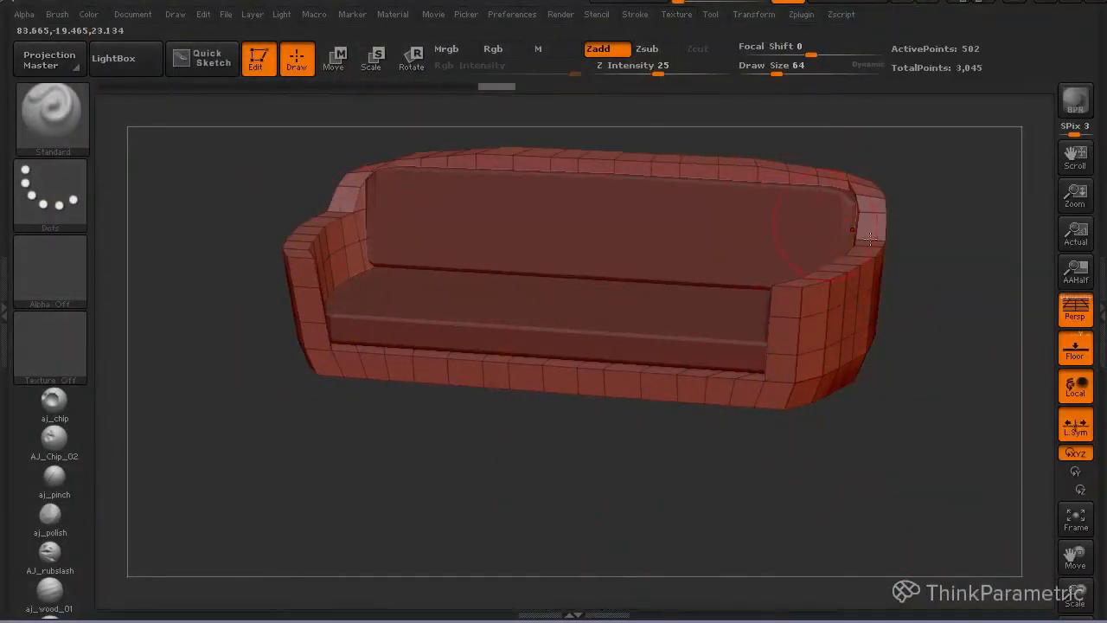
{"action": "left_click", "coordinate": [677, 13]}
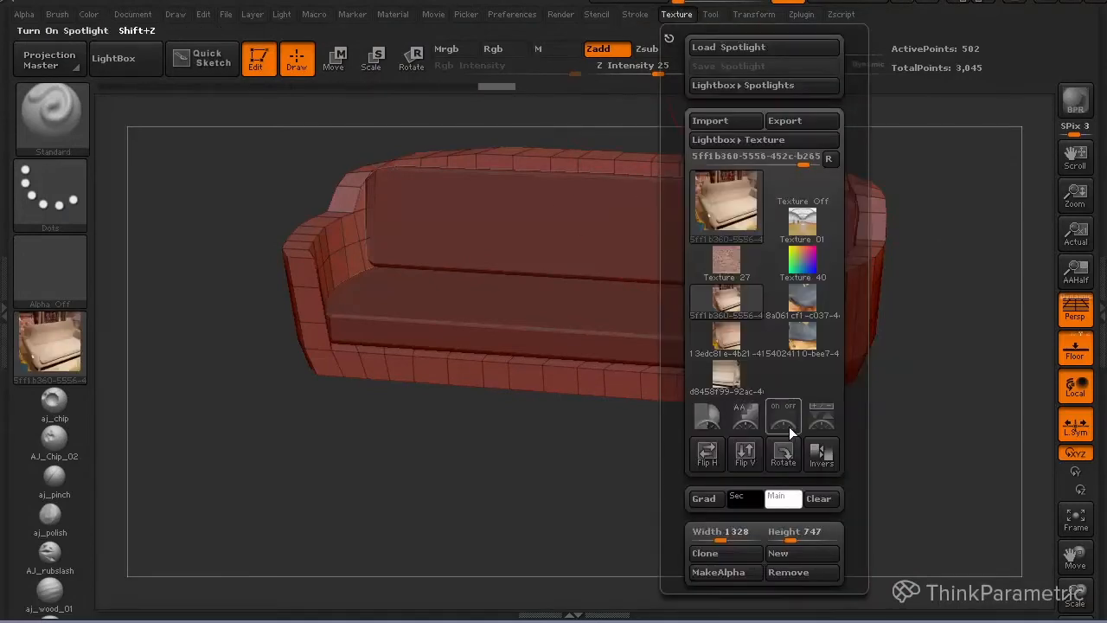
{"action": "left_click", "coordinate": [666, 17]}
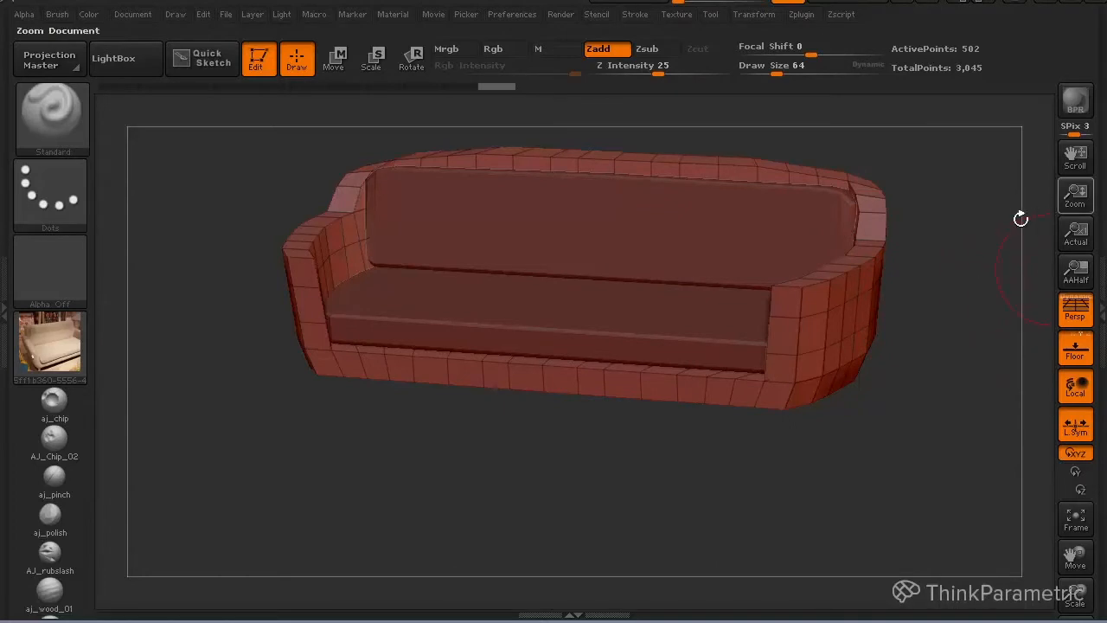
{"action": "left_click", "coordinate": [676, 16]}
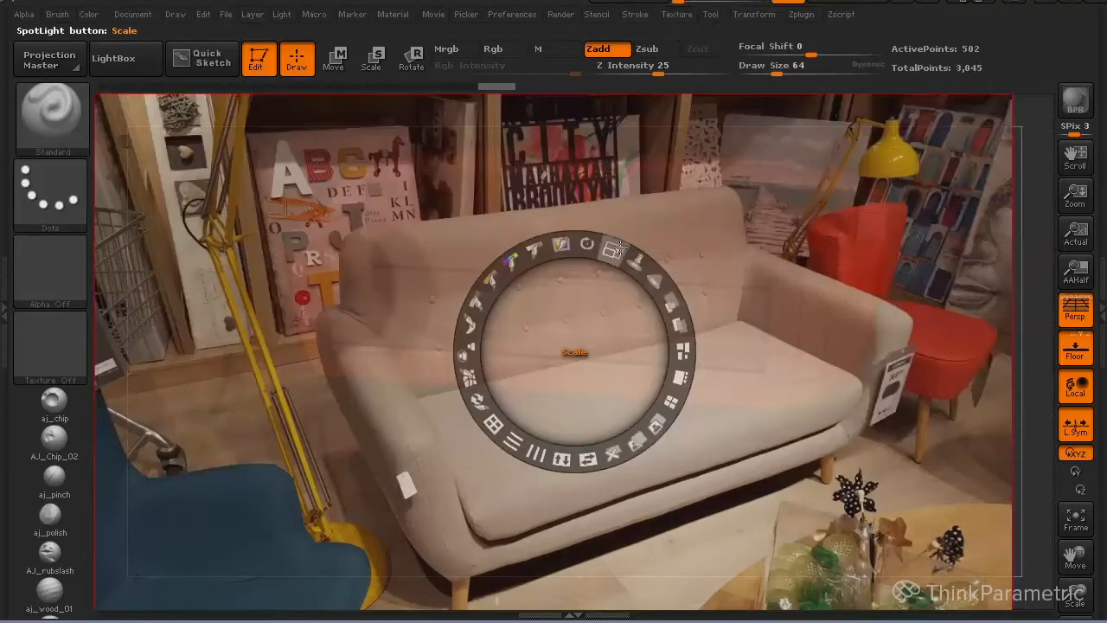
- Scale the sofa reference photo down in Spotlight, place it in the canvas's upper-right corner, and leave Spotlight editing
{"action": "left_click_drag", "start_coordinate": [614, 251], "coordinate": [466, 216]}
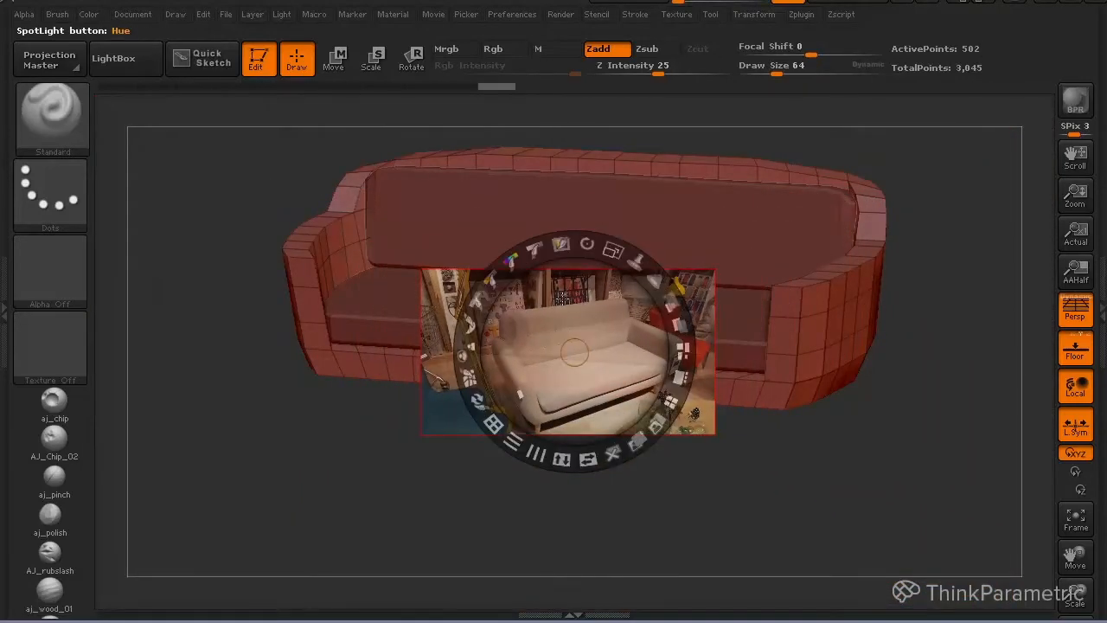
{"action": "left_click_drag", "start_coordinate": [657, 351], "coordinate": [1015, 212]}
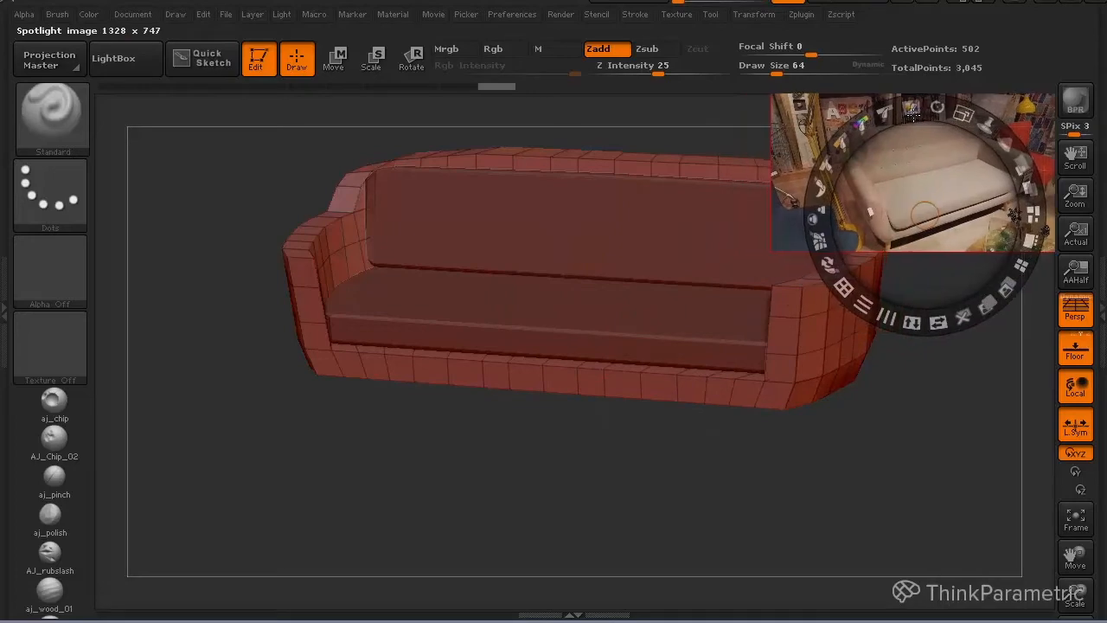
{"action": "left_click_drag", "start_coordinate": [995, 102], "coordinate": [845, 355]}
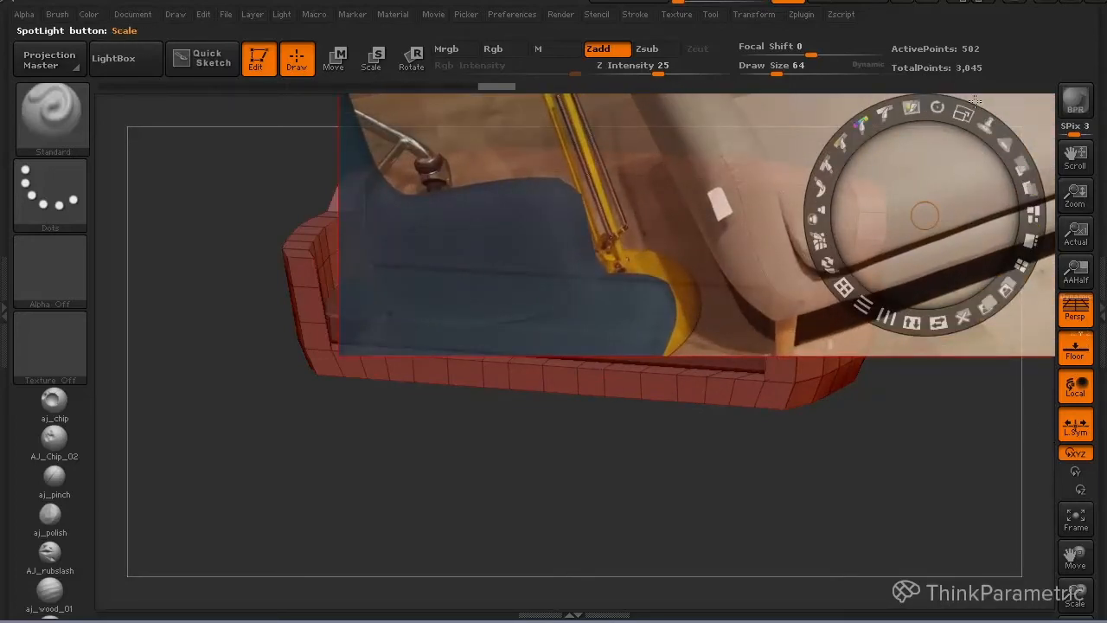
{"action": "left_click_drag", "start_coordinate": [975, 100], "coordinate": [829, 104]}
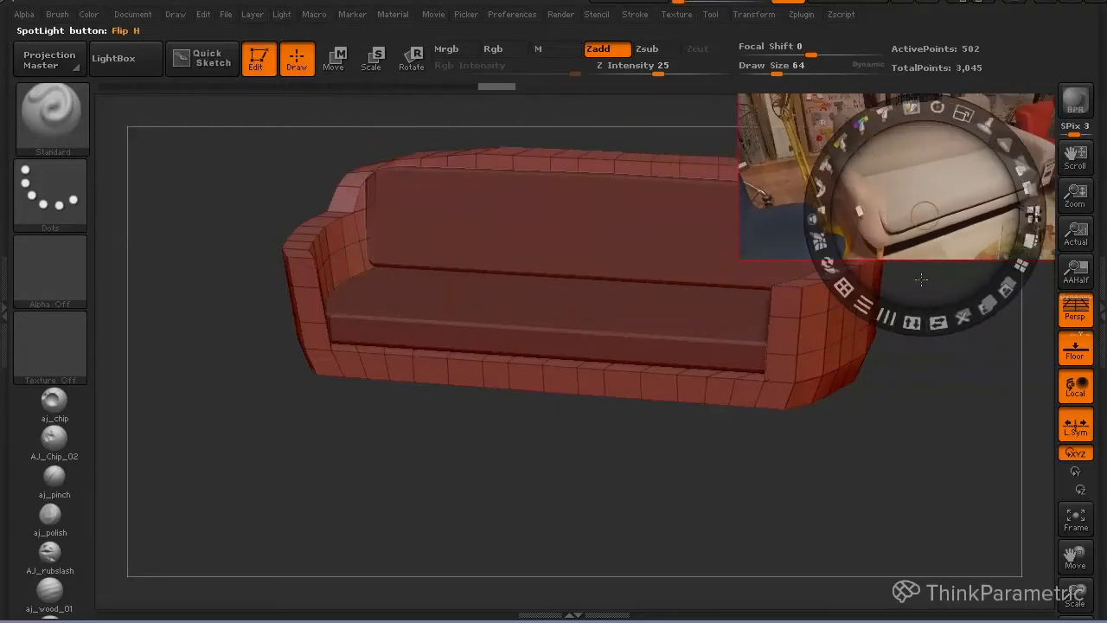
{"action": "key", "text": "z"}
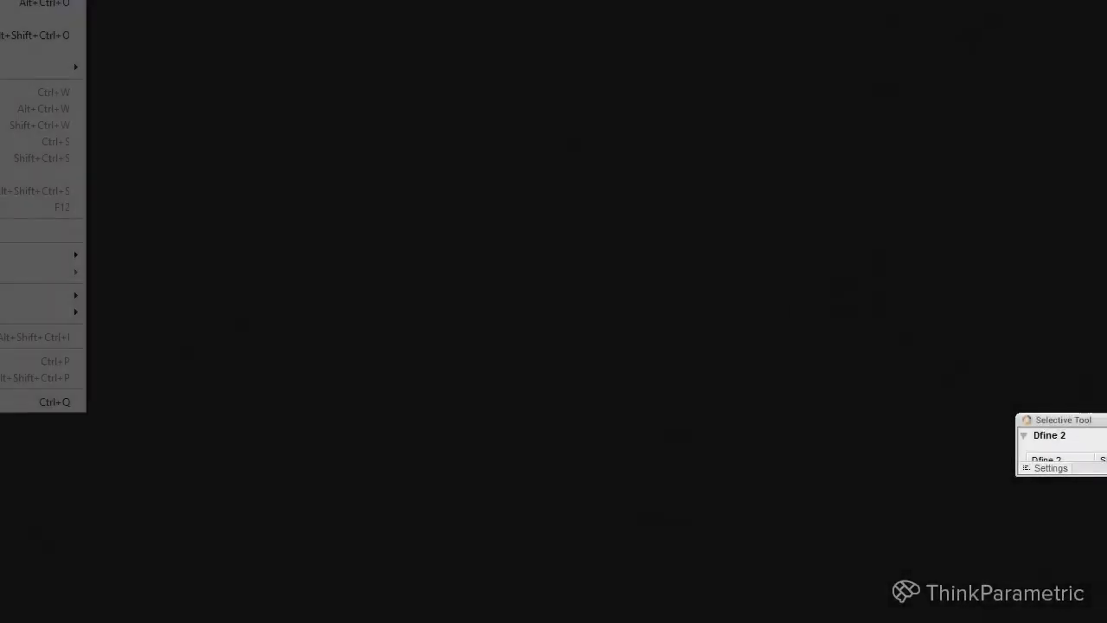
- Open the beige sofa photos 5ff1b360, 13edc81e and d8458f99 and the blue chair photos 8a061cf1 and 54024110 from REF's furniture folder in Photoshop
{"action": "left_click", "coordinate": [28, 0]}
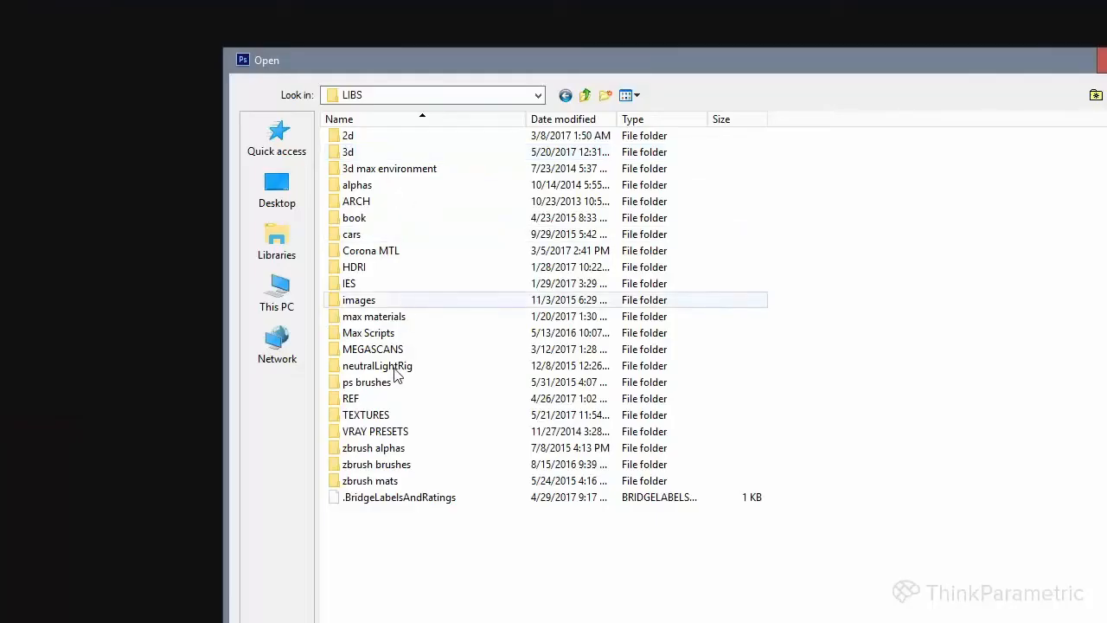
{"action": "double_click", "coordinate": [387, 400]}
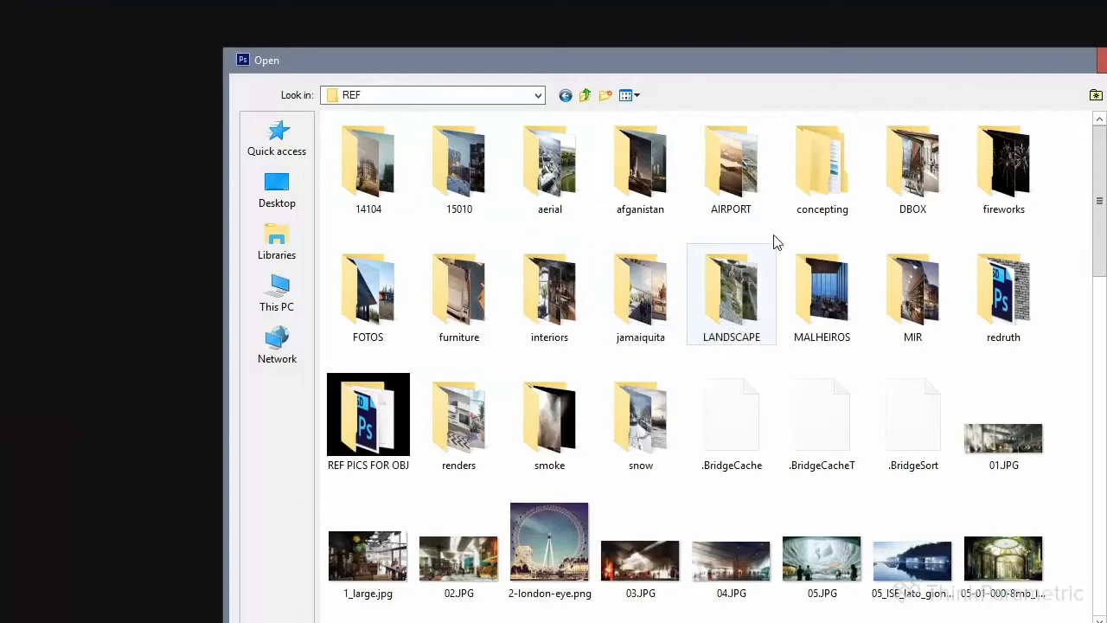
{"action": "double_click", "coordinate": [481, 311]}
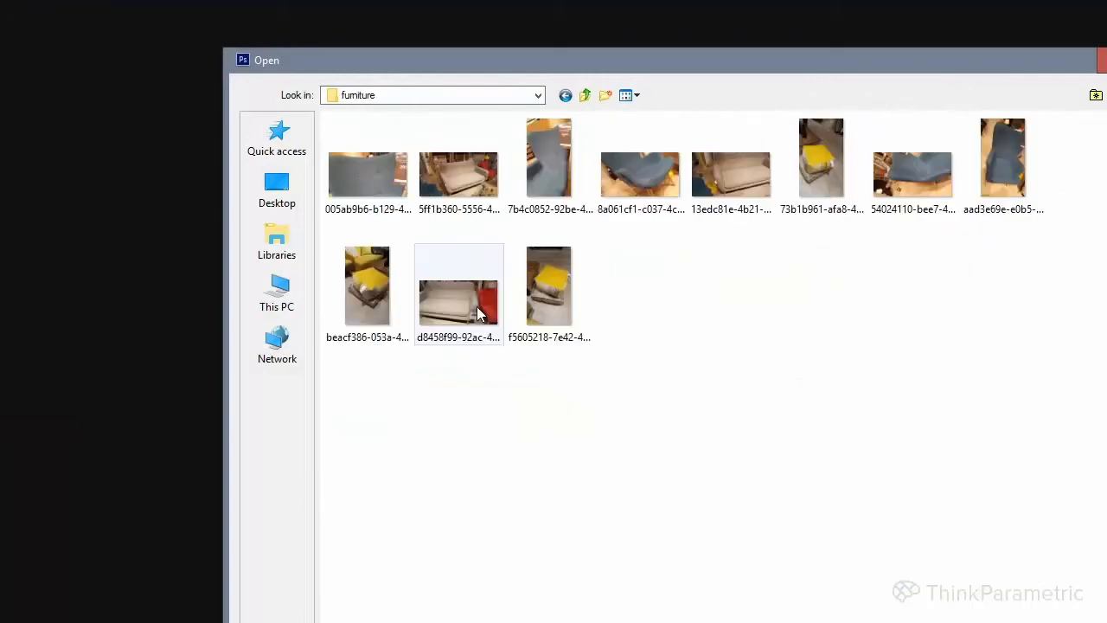
{"action": "left_click", "coordinate": [491, 189]}
{"action": "left_click", "coordinate": [655, 185], "text": "ctrl"}
{"action": "left_click", "coordinate": [731, 178], "text": "ctrl"}
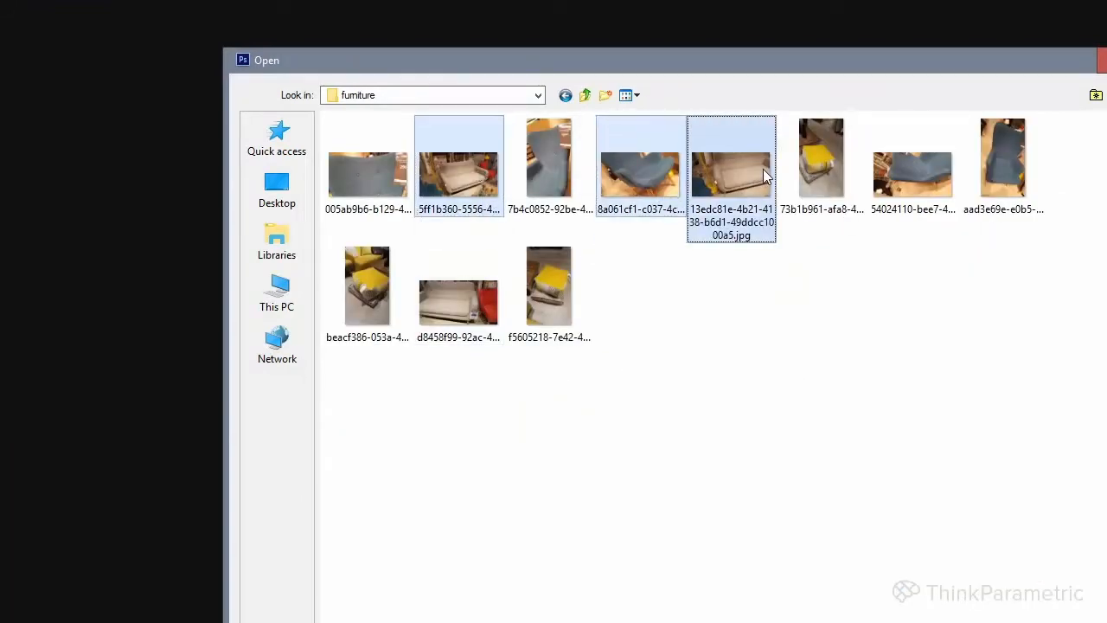
{"action": "left_click", "coordinate": [926, 182], "text": "ctrl"}
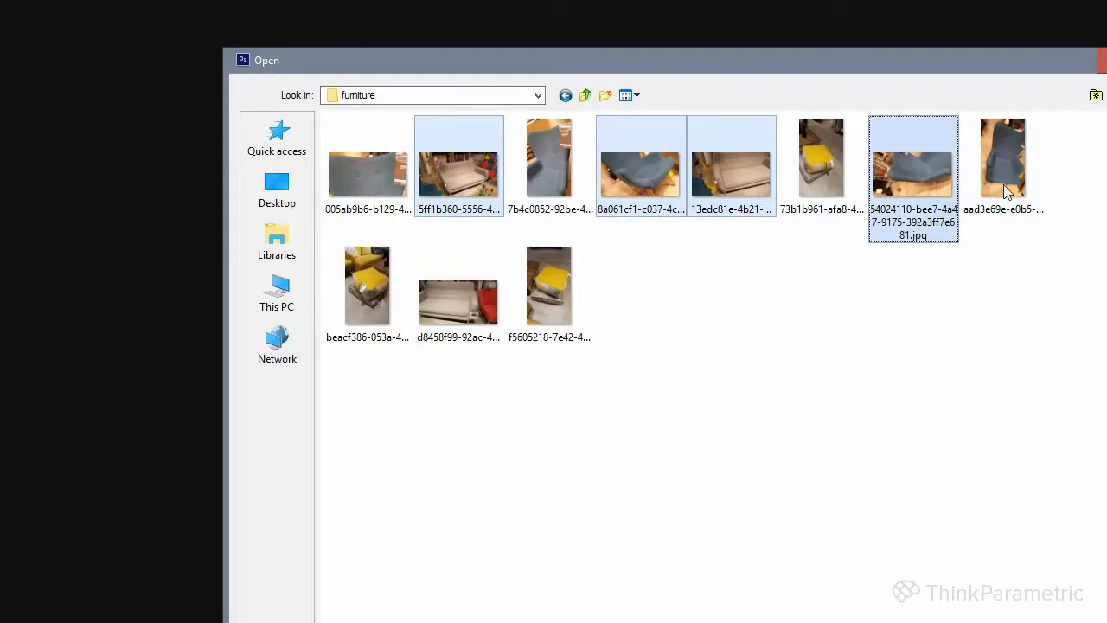
{"action": "left_click", "coordinate": [449, 303], "text": "ctrl"}
{"action": "key", "text": "Return"}
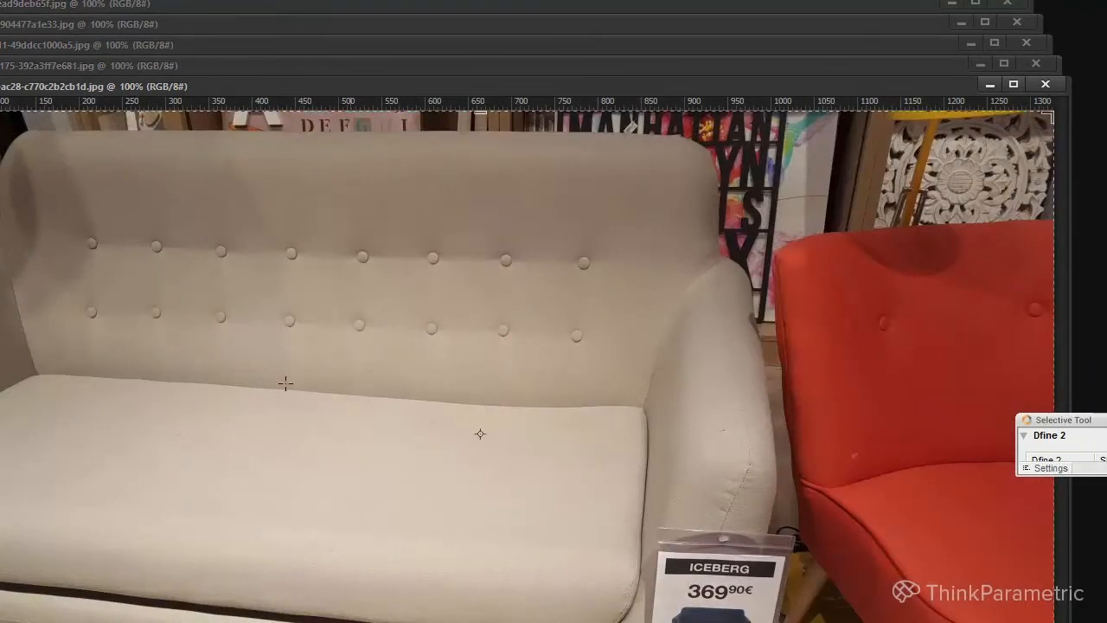
- Crop the d8458f99 beige sofa photo around the armrest beside the red chair, trimming both sides and the upper edge
{"action": "left_click_drag", "start_coordinate": [2, 432], "coordinate": [52, 472]}
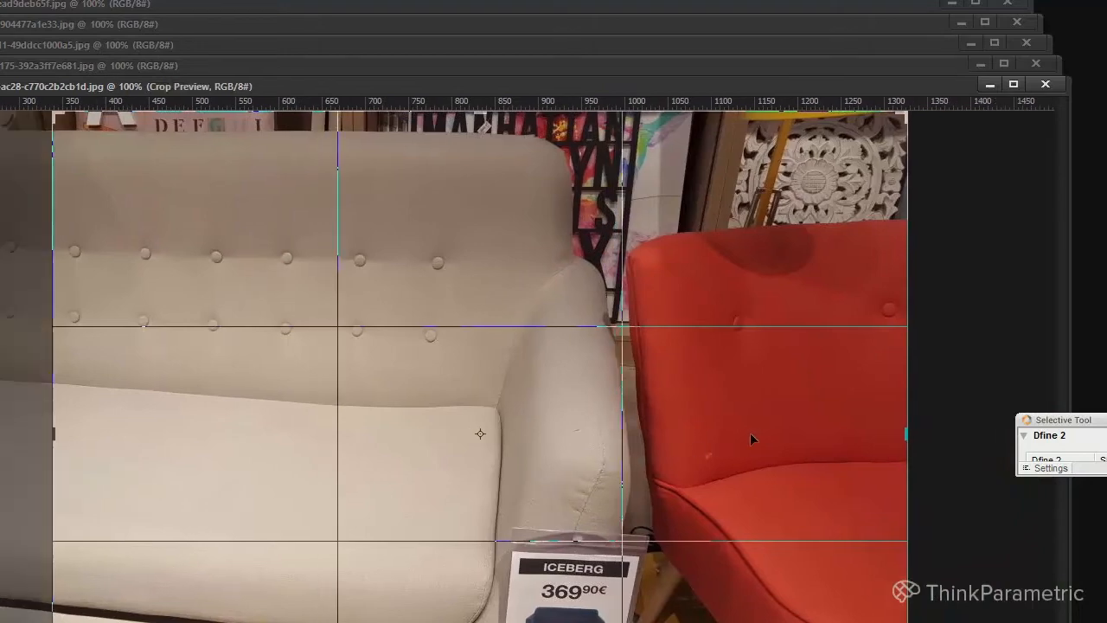
{"action": "left_click_drag", "start_coordinate": [910, 437], "coordinate": [791, 472]}
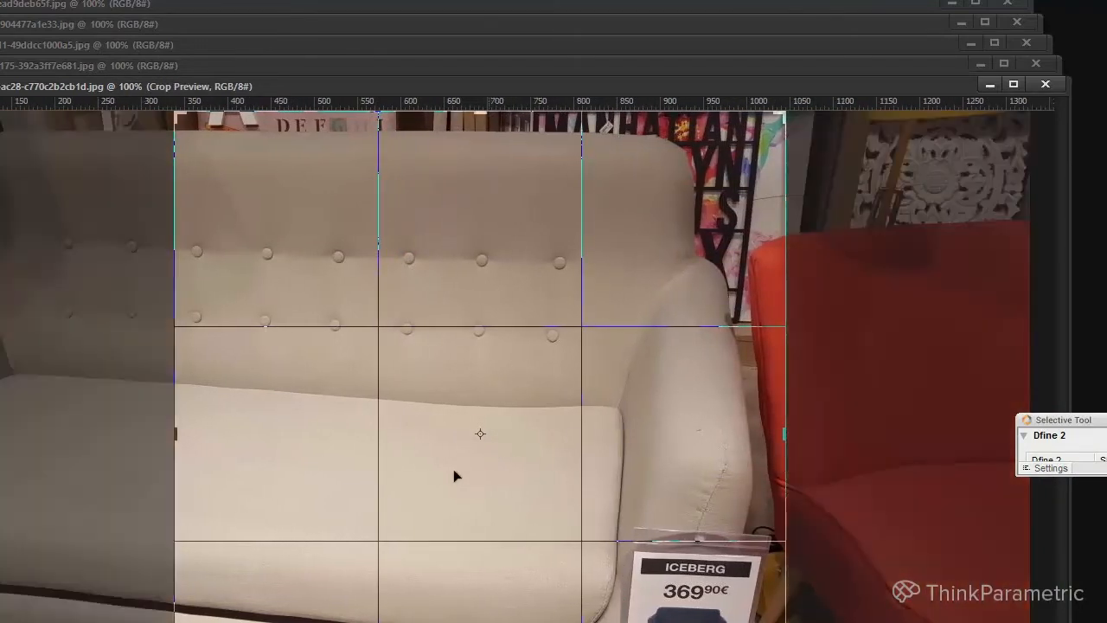
{"action": "left_click_drag", "start_coordinate": [458, 475], "coordinate": [298, 464]}
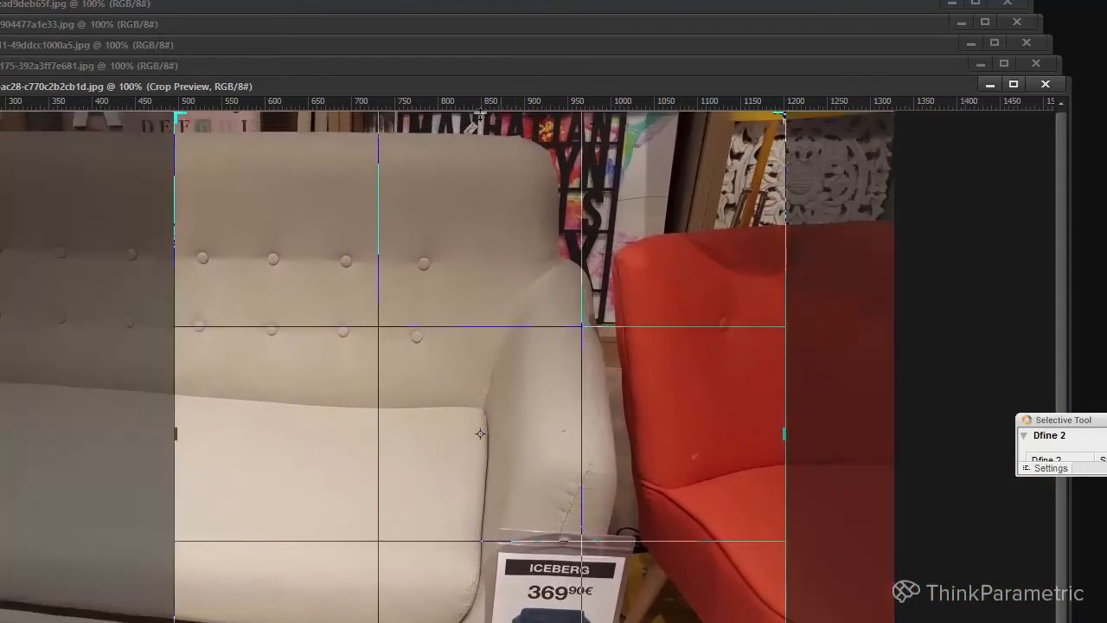
{"action": "left_click_drag", "start_coordinate": [480, 115], "coordinate": [496, 171]}
{"action": "left_click_drag", "start_coordinate": [539, 260], "coordinate": [541, 303]}
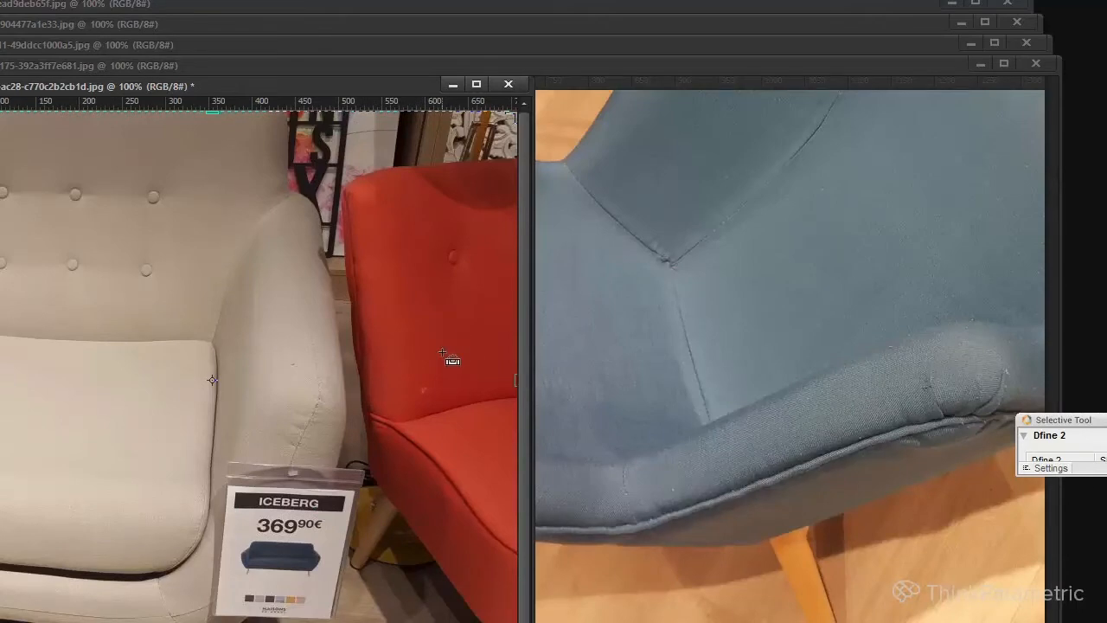
- Start saving a copy of the cropped sofa photo and create a REF folder inside the 2D folder for it
{"action": "key", "text": "ctrl+shift+s"}
{"action": "left_click", "coordinate": [779, 97]}
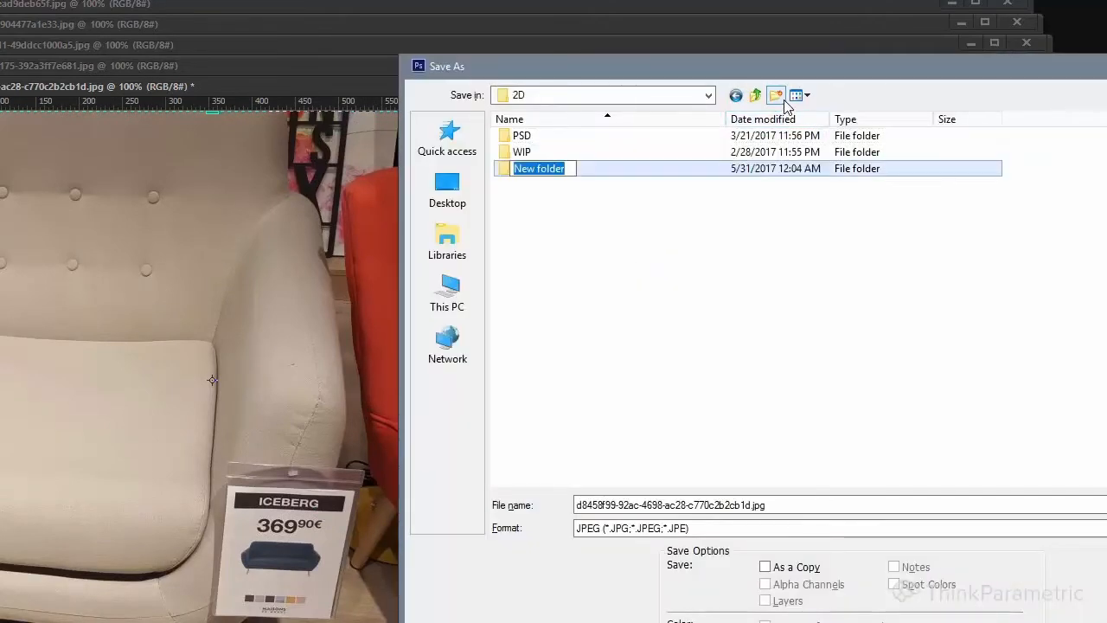
{"action": "key", "text": "BackSpace"}
{"action": "type", "text": "REF"}
{"action": "key", "text": "Return"}
{"action": "key", "text": "Return"}
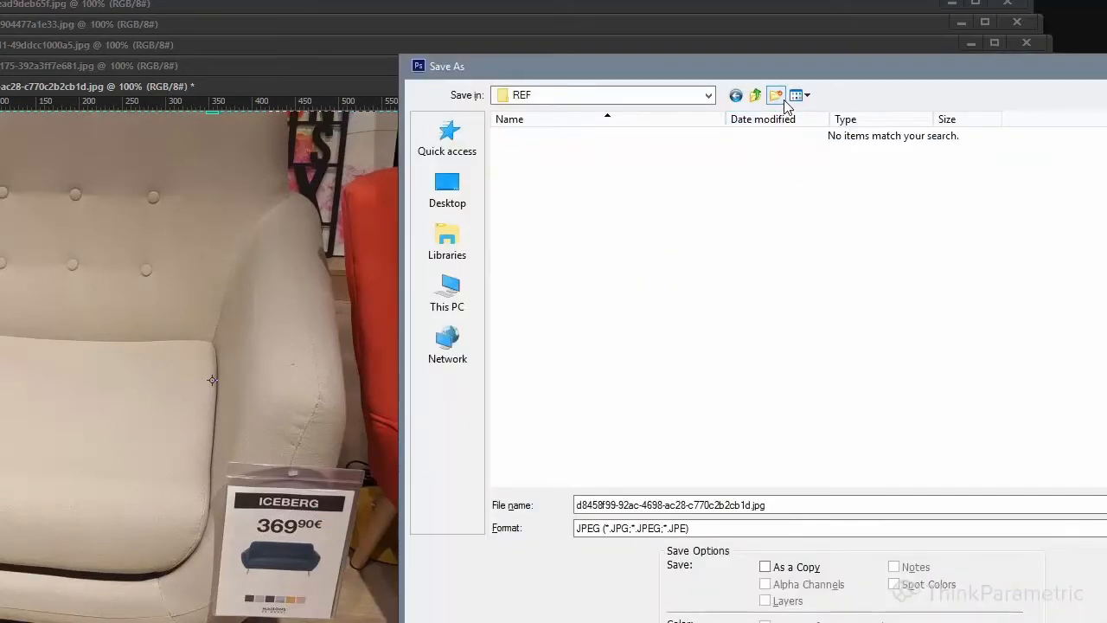
- Save the cropped sofa photo as JPEG 01 at quality 12 in the REF folder and close it
{"action": "triple_click", "coordinate": [917, 502]}
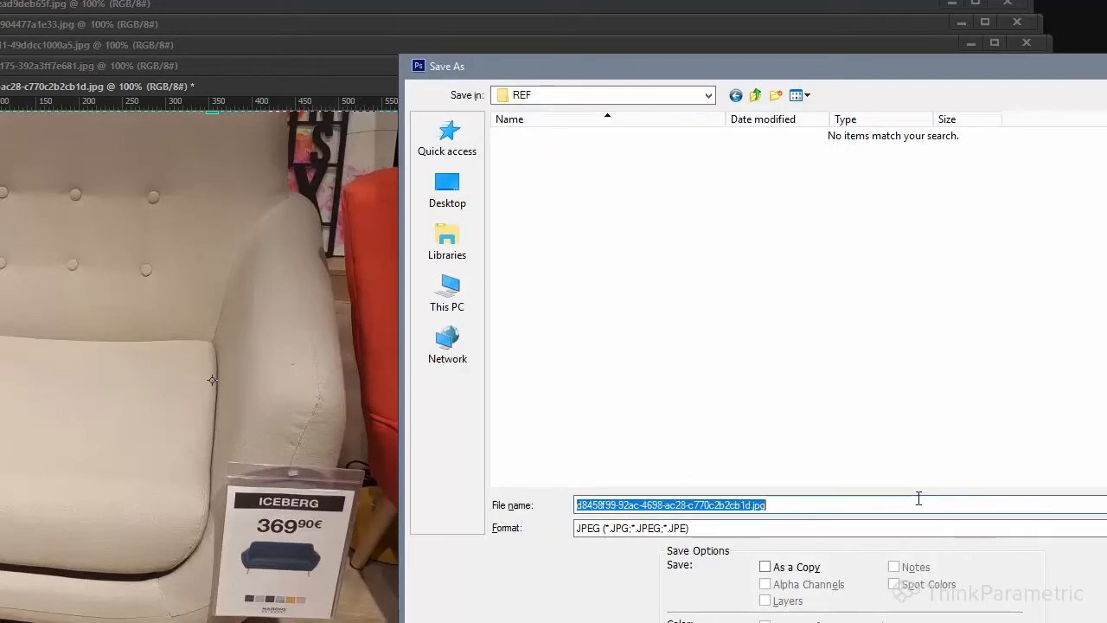
{"action": "type", "text": "01"}
{"action": "key", "text": "Return"}
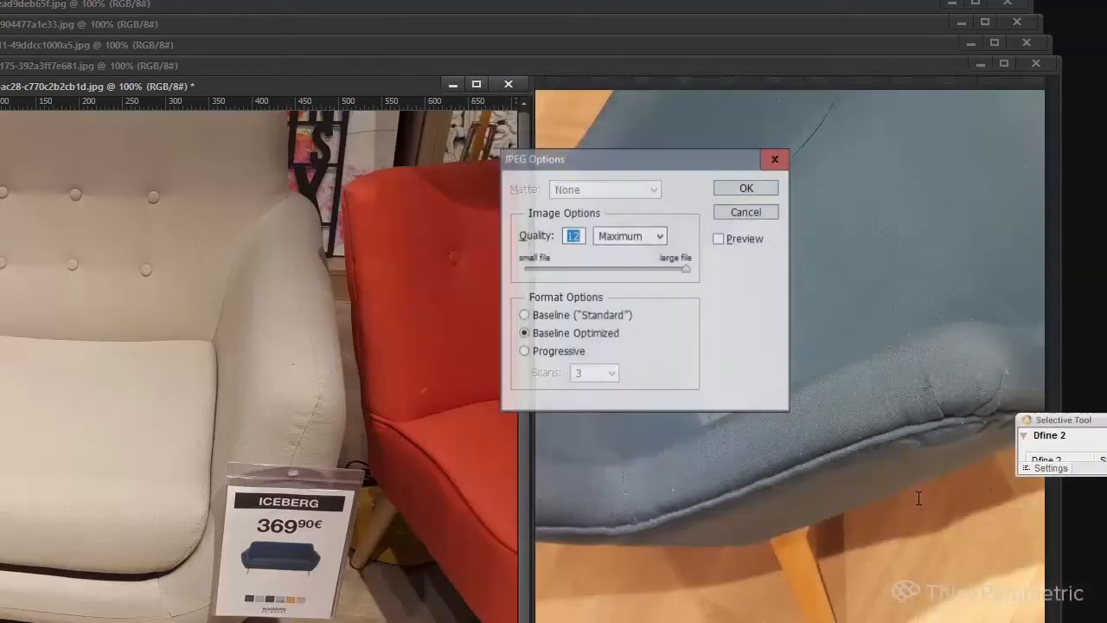
{"action": "key", "text": "Return"}
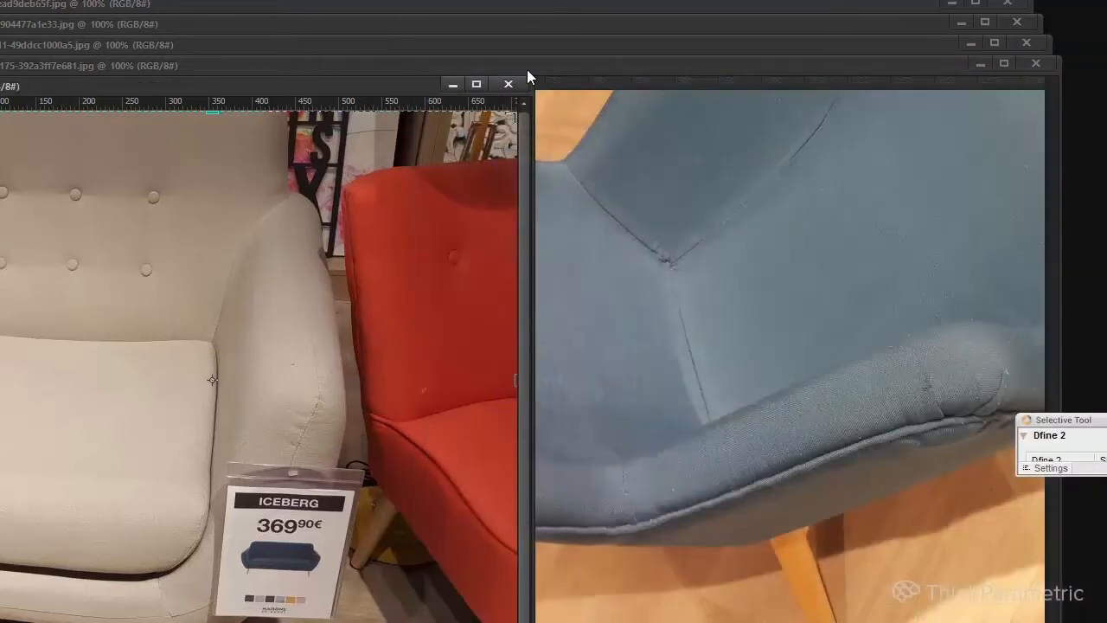
{"action": "left_click", "coordinate": [508, 84]}
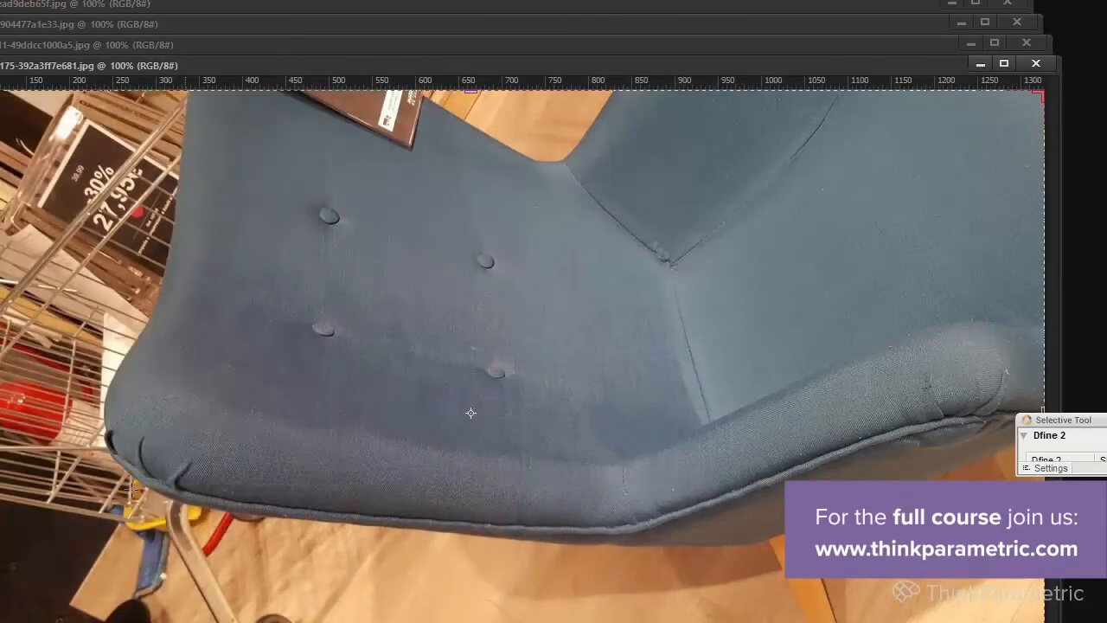
- Rotate the 54024110 blue chair photo 90° clockwise and move its window toward the middle of the workspace
{"action": "left_click", "coordinate": [0, 0]}
{"action": "mouse_move", "coordinate": [85, 112]}
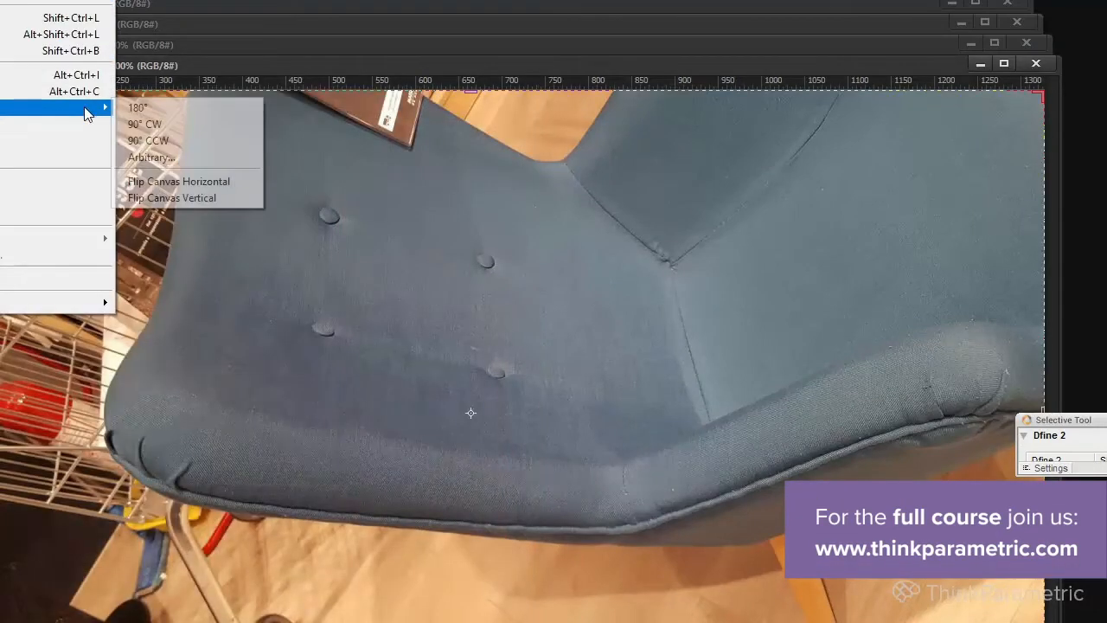
{"action": "left_click", "coordinate": [184, 124]}
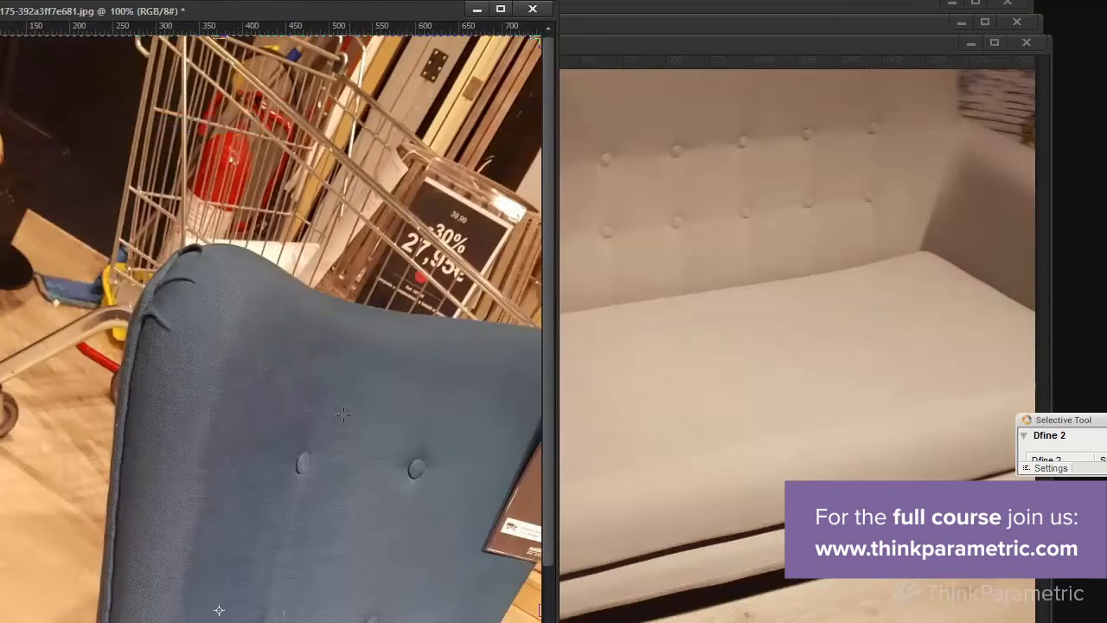
{"action": "left_click_drag", "start_coordinate": [412, 458], "coordinate": [415, 213]}
{"action": "left_click_drag", "start_coordinate": [427, 393], "coordinate": [427, 277]}
{"action": "left_click_drag", "start_coordinate": [251, 15], "coordinate": [462, 1]}
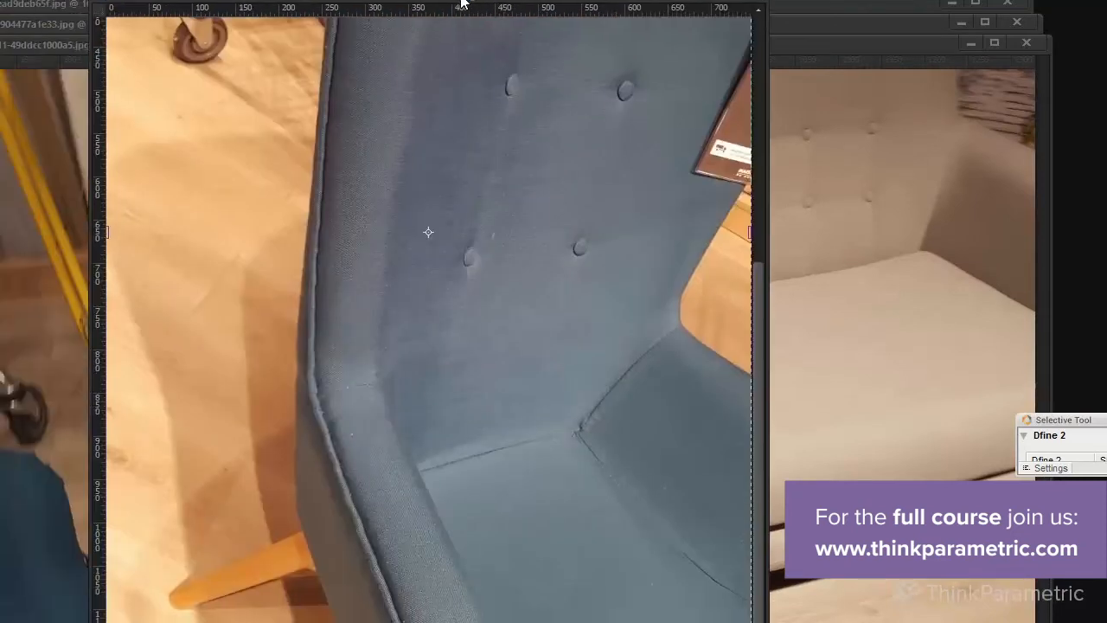
- Crop the rotated blue chair photo to the seams where seat, back and arm meet, and save it as 02 in the REF folder
{"action": "left_click", "coordinate": [244, 404]}
{"action": "scroll", "coordinate": [244, 404], "scroll_direction": "down", "scroll_amount": 2, "text": "alt"}
{"action": "left_click_drag", "start_coordinate": [212, 411], "coordinate": [329, 410]}
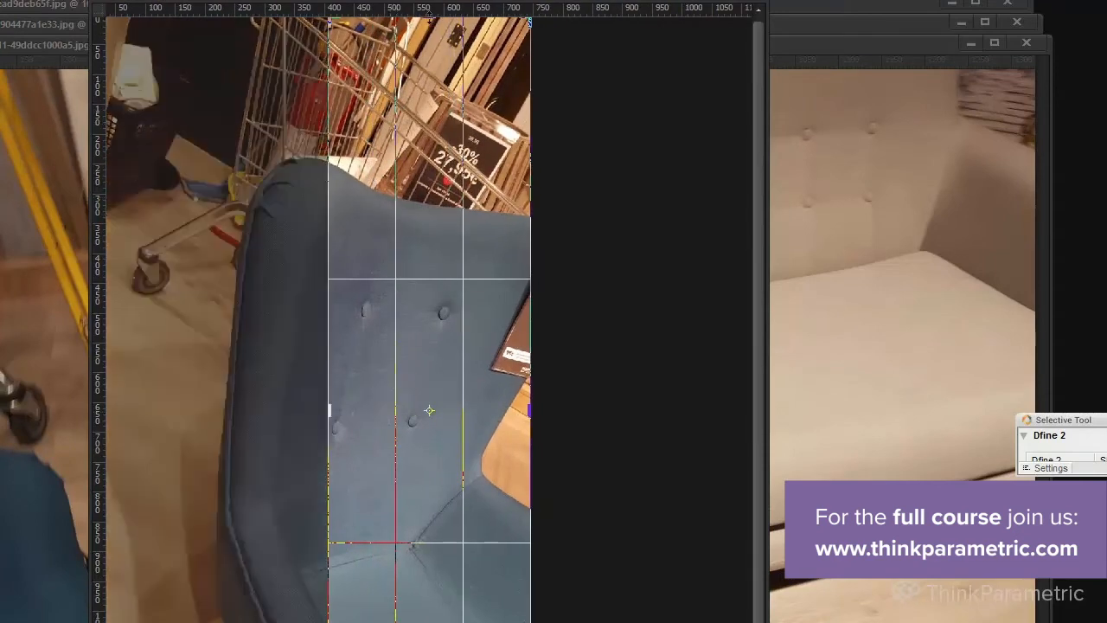
{"action": "left_click_drag", "start_coordinate": [434, 20], "coordinate": [450, 240]}
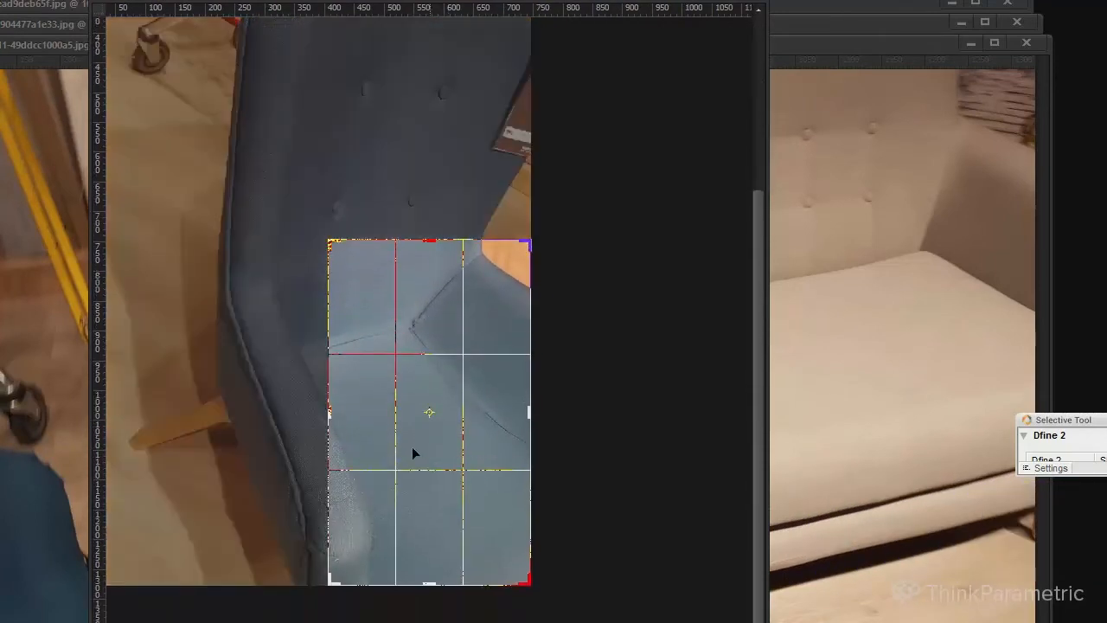
{"action": "left_click_drag", "start_coordinate": [429, 585], "coordinate": [429, 529]}
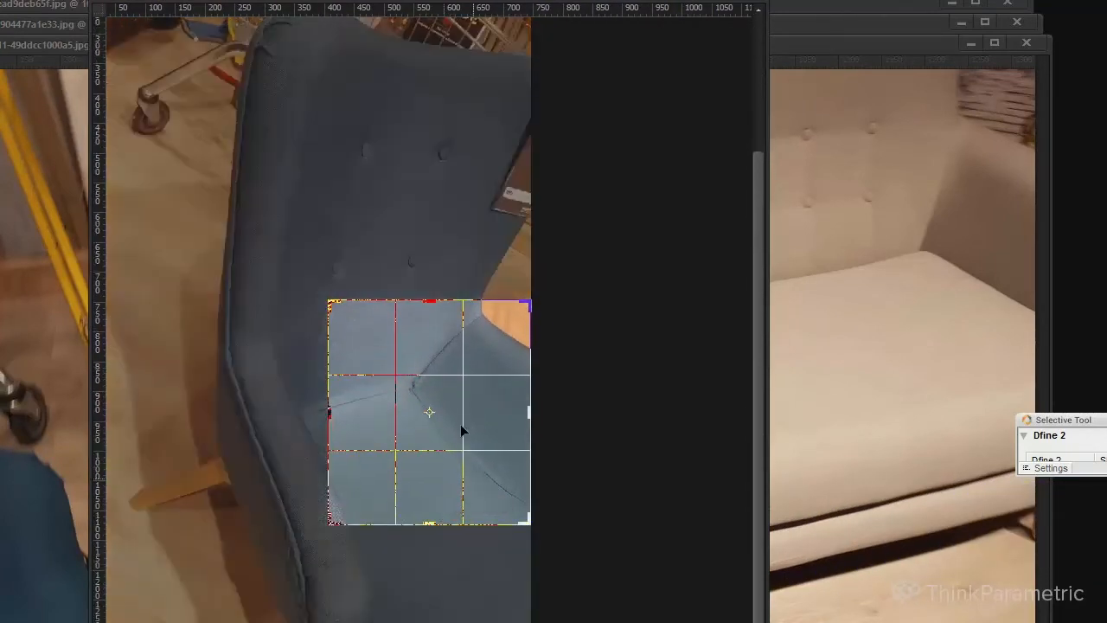
{"action": "left_click_drag", "start_coordinate": [442, 390], "coordinate": [484, 443]}
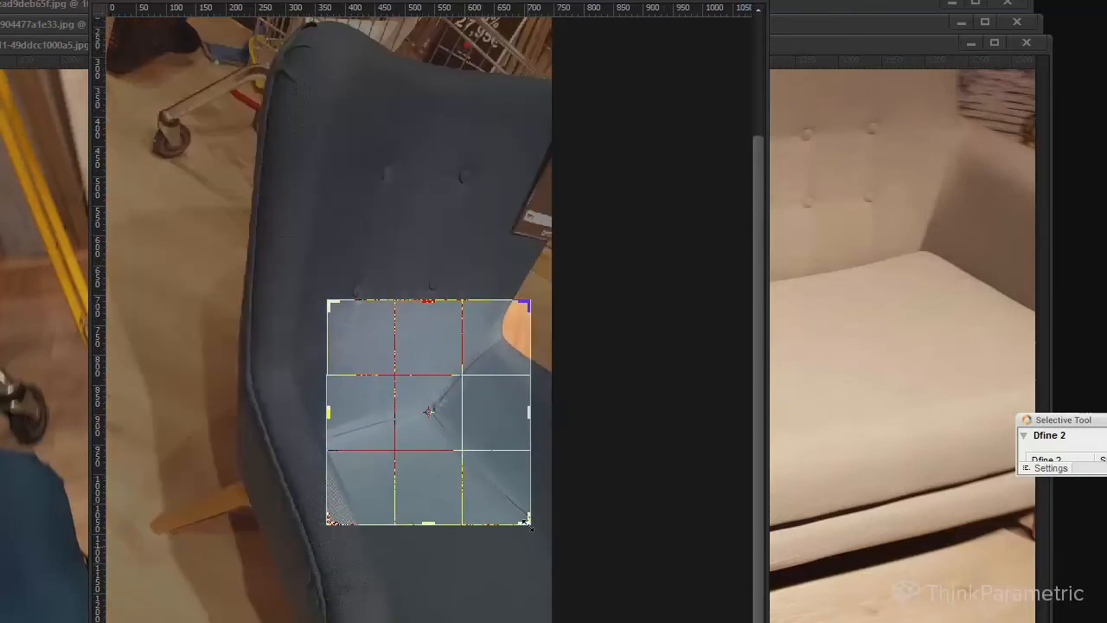
{"action": "left_click_drag", "start_coordinate": [528, 525], "coordinate": [571, 545]}
{"action": "left_click_drag", "start_coordinate": [500, 472], "coordinate": [552, 476]}
{"action": "key", "text": "Return"}
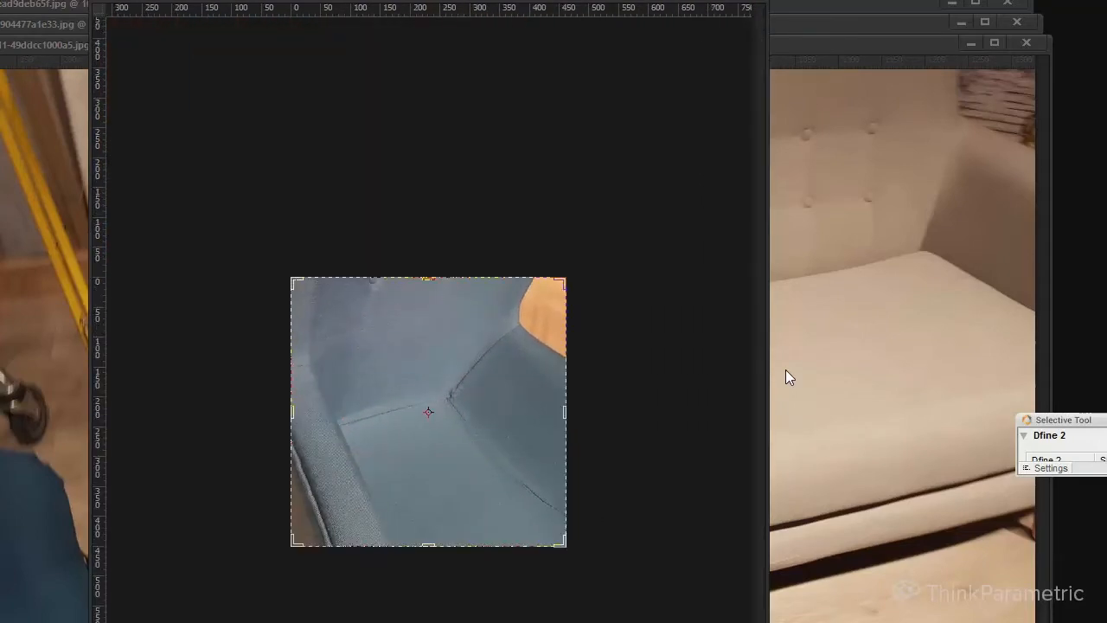
{"action": "key", "text": "ctrl+shift+s"}
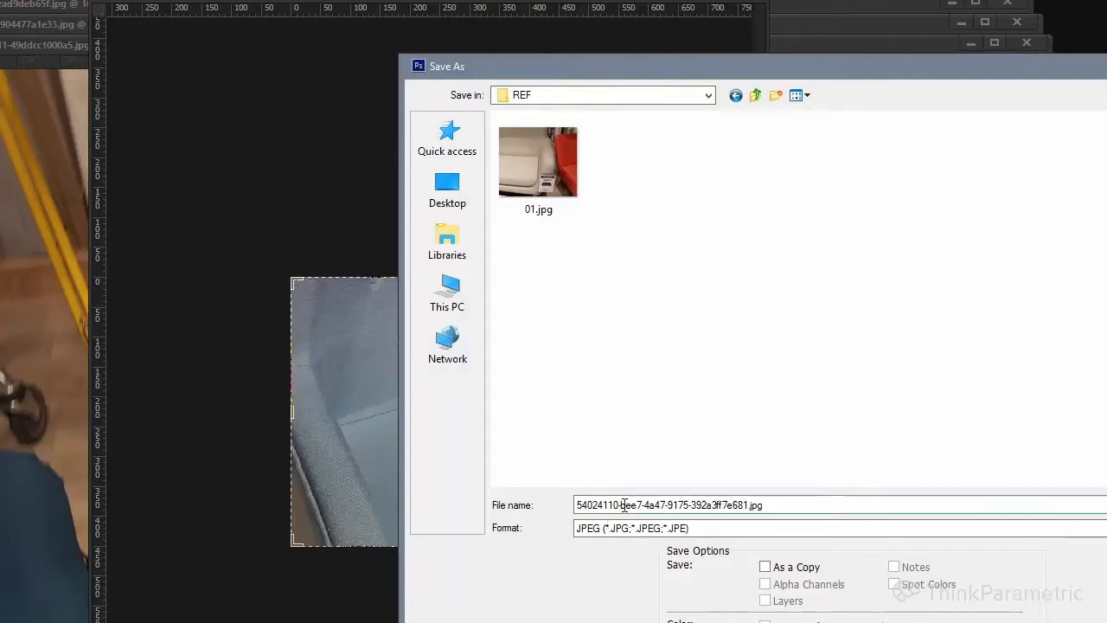
{"action": "type", "text": "02"}
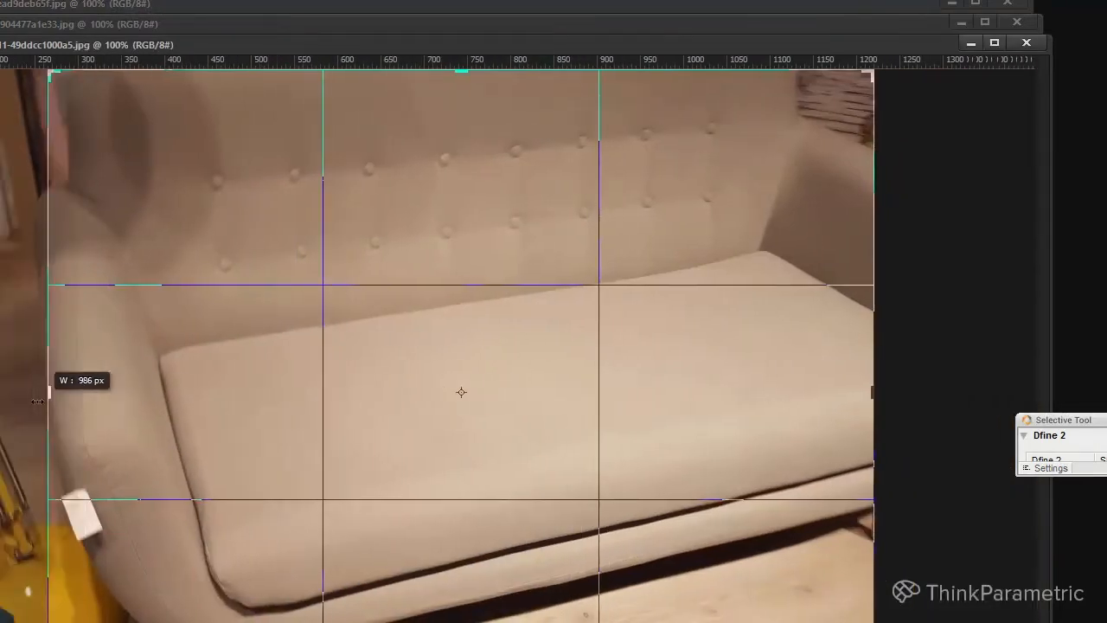
- Crop the 13edc81e beige sofa photo to the armrest beside the yellow lamp and the adjoining part of the seat
{"action": "left_click_drag", "start_coordinate": [904, 393], "coordinate": [729, 392]}
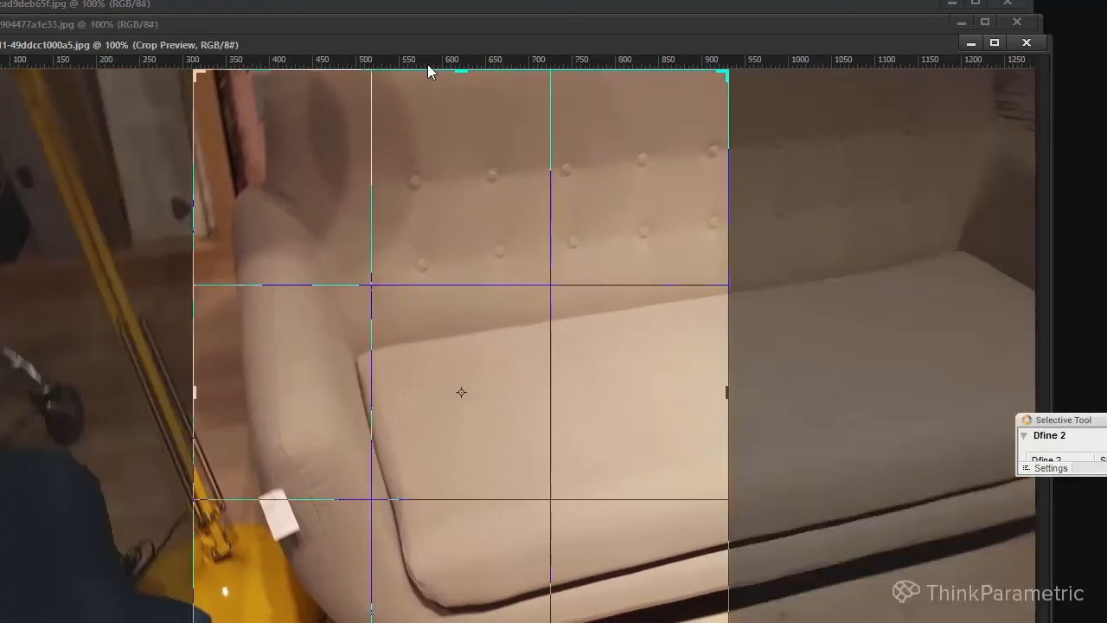
{"action": "left_click_drag", "start_coordinate": [460, 68], "coordinate": [478, 165]}
{"action": "key", "text": "Return"}
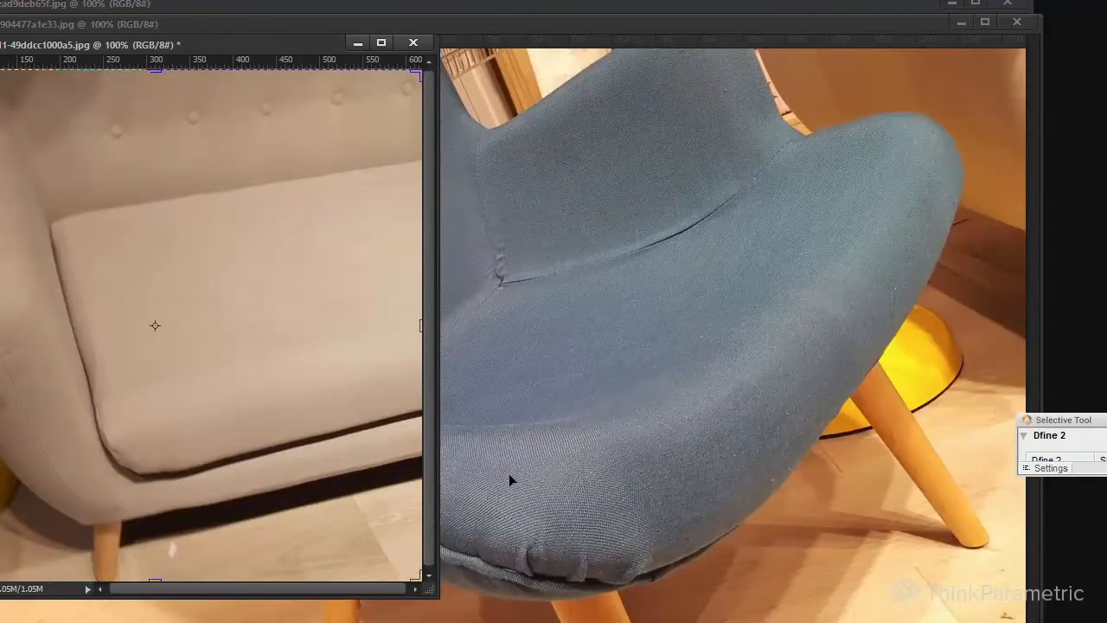
- Save the cropped armrest photo as 03 in the REF folder and close it
{"action": "key", "text": "ctrl+shift+s"}
{"action": "left_click", "coordinate": [629, 164]}
{"action": "left_click", "coordinate": [640, 501]}
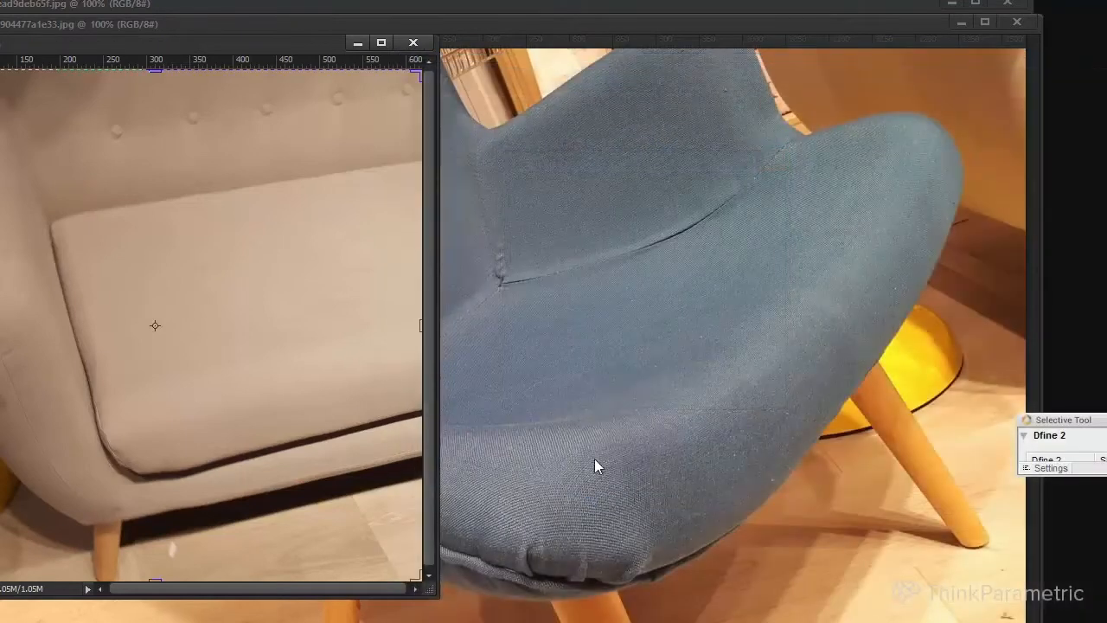
{"action": "left_click", "coordinate": [415, 42]}
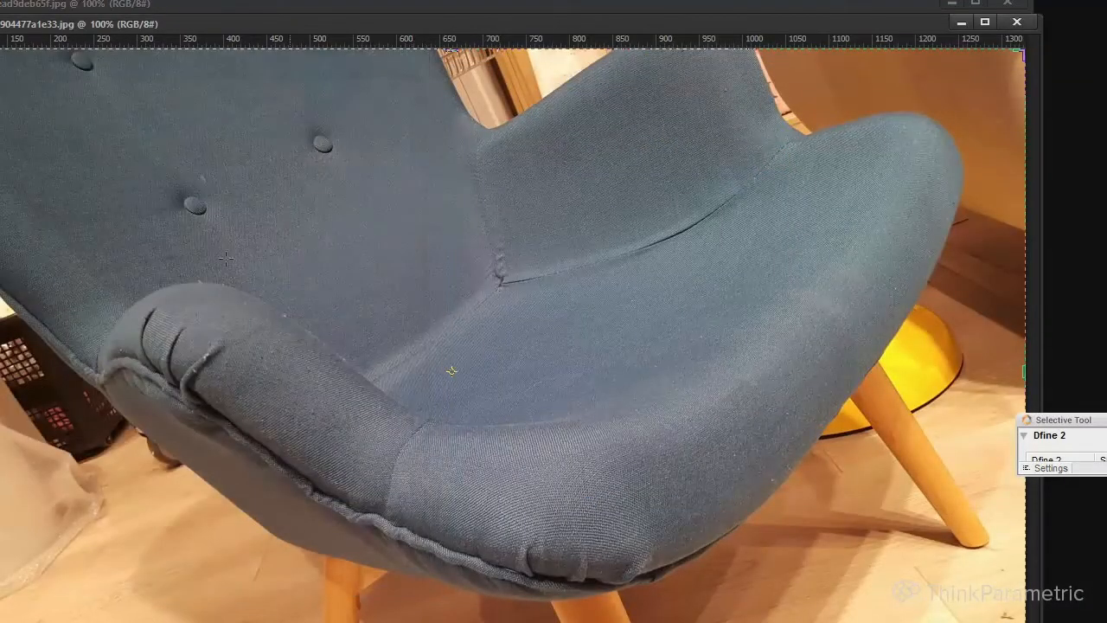
- Crop the 8a061cf1 blue chair photo to the seat, its front edge and the adjoining arm
{"action": "left_click_drag", "start_coordinate": [0, 371], "coordinate": [79, 371]}
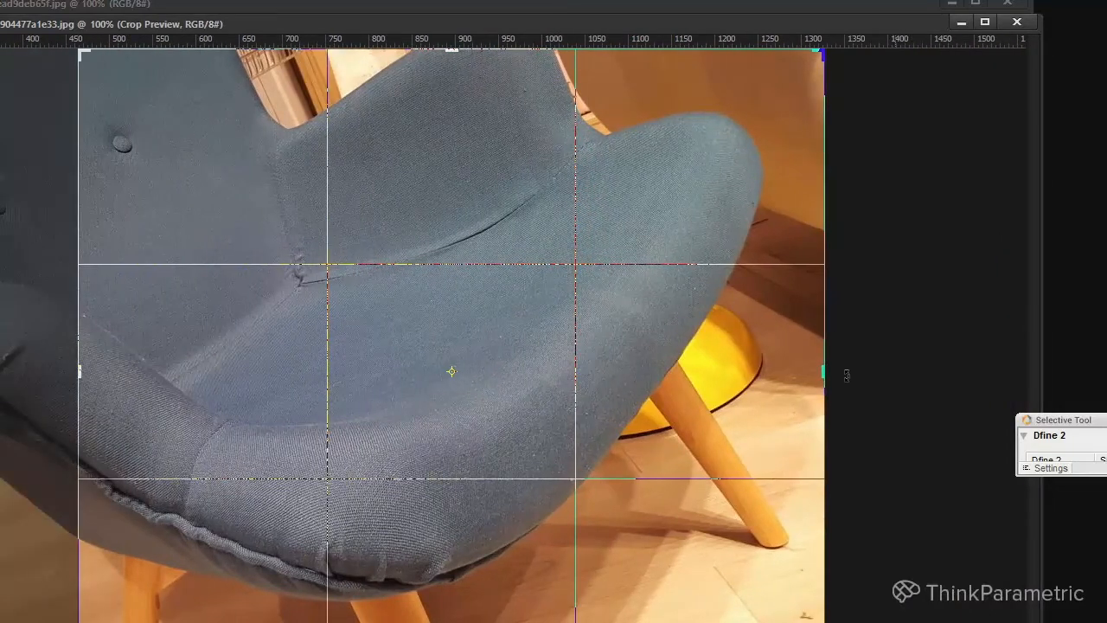
{"action": "left_click_drag", "start_coordinate": [825, 373], "coordinate": [761, 372]}
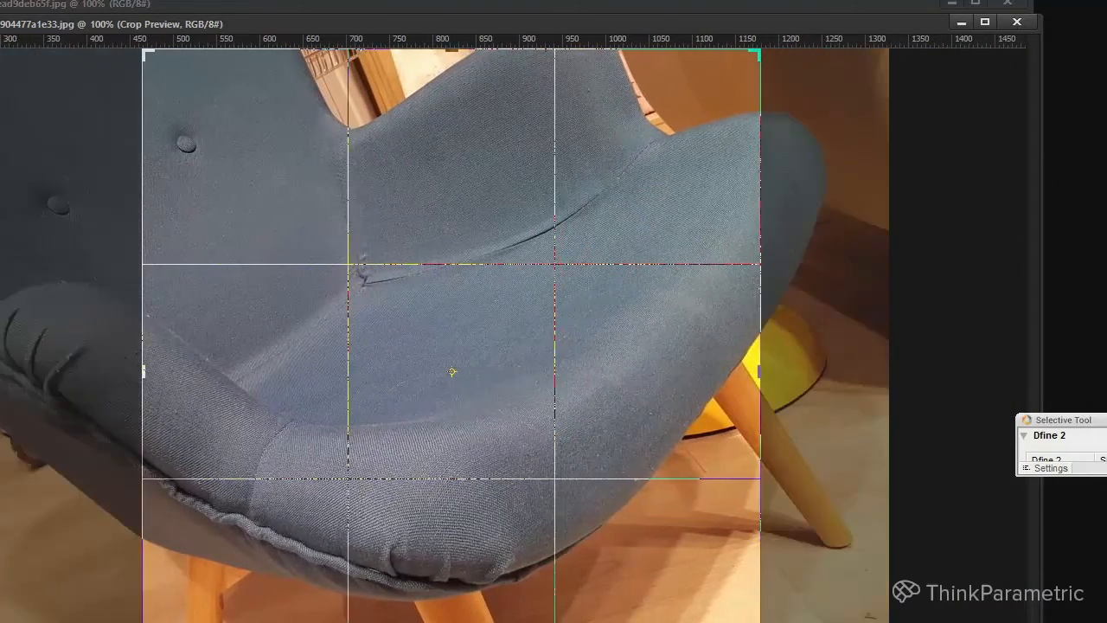
{"action": "left_click_drag", "start_coordinate": [451, 622], "coordinate": [456, 622]}
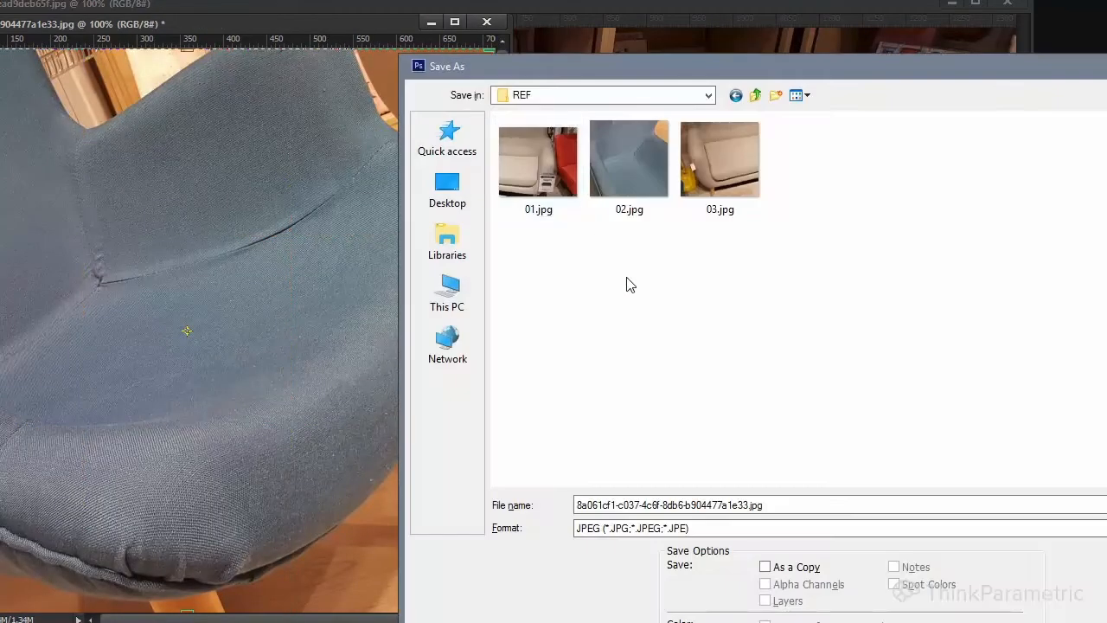
- Save the cropped blue chair photo as 04 in the REF folder and close it
{"action": "left_click", "coordinate": [720, 165]}
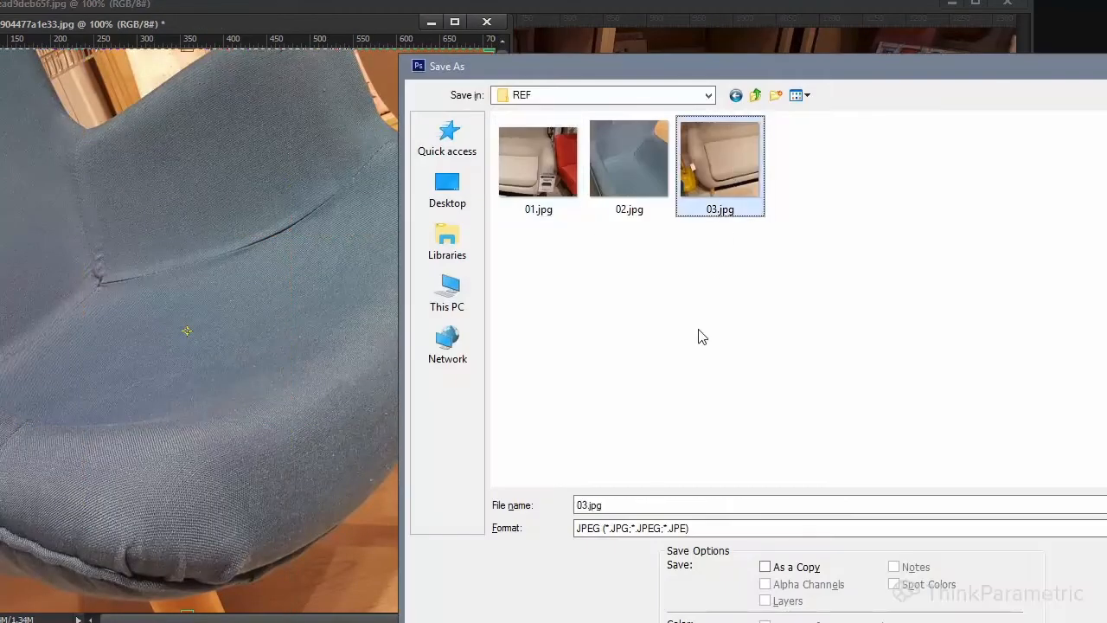
{"action": "double_click", "coordinate": [660, 503]}
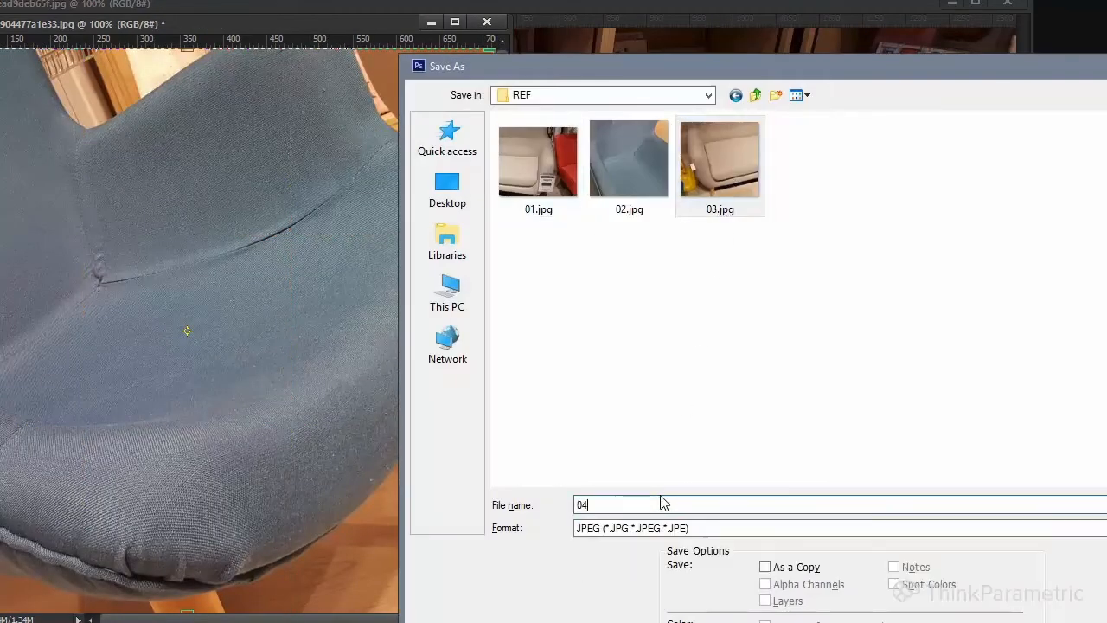
{"action": "key", "text": "Return"}
{"action": "key", "text": "Return"}
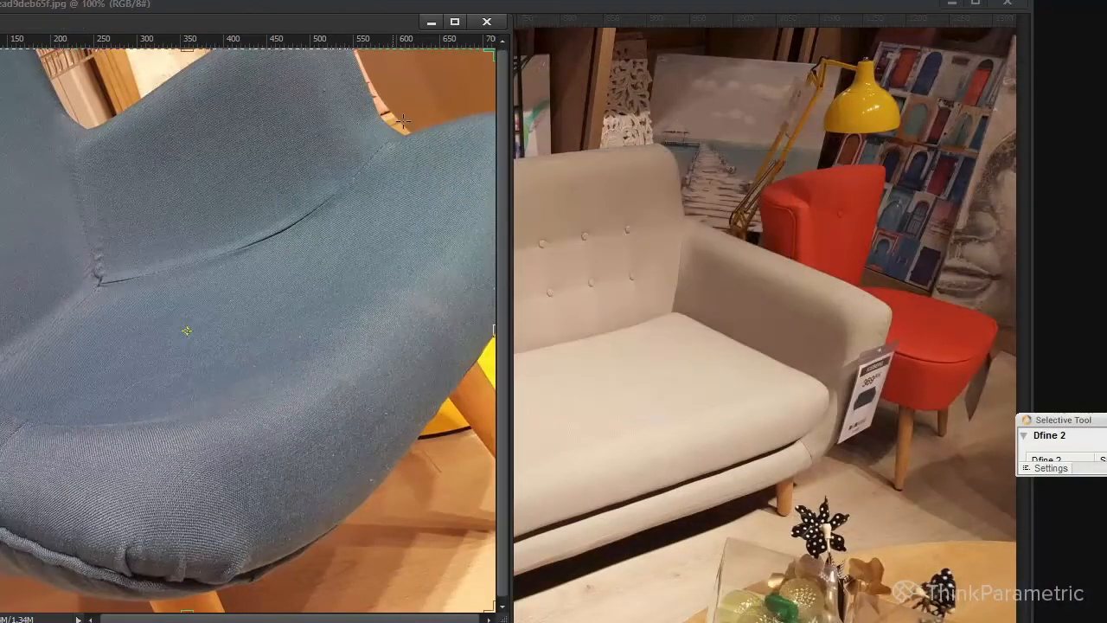
{"action": "left_click", "coordinate": [486, 22]}
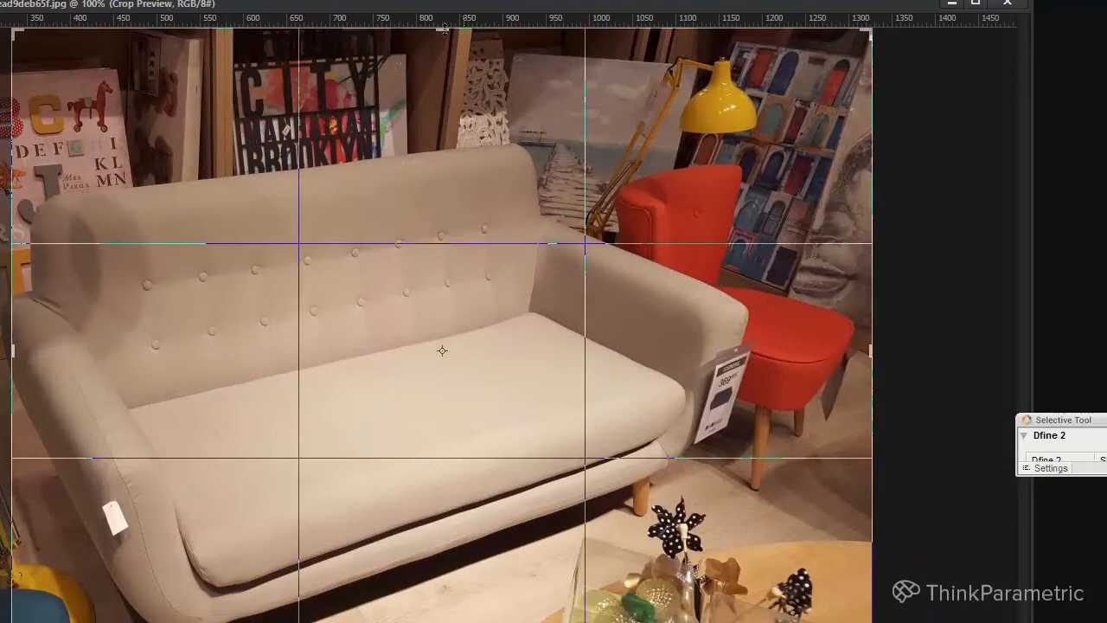
- Crop the 5ff1b360 beige sofa photo to the armrest with the white tag and the adjoining part of the seat and back
{"action": "left_click_drag", "start_coordinate": [444, 29], "coordinate": [444, 132]}
{"action": "left_click_drag", "start_coordinate": [872, 363], "coordinate": [623, 385]}
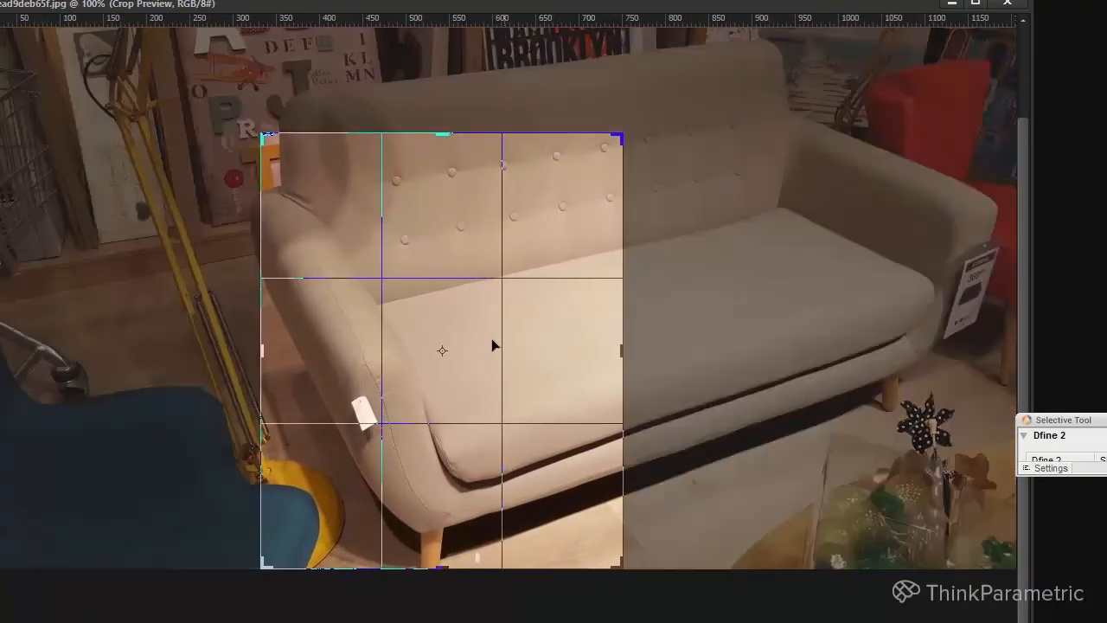
{"action": "left_click_drag", "start_coordinate": [494, 346], "coordinate": [524, 361]}
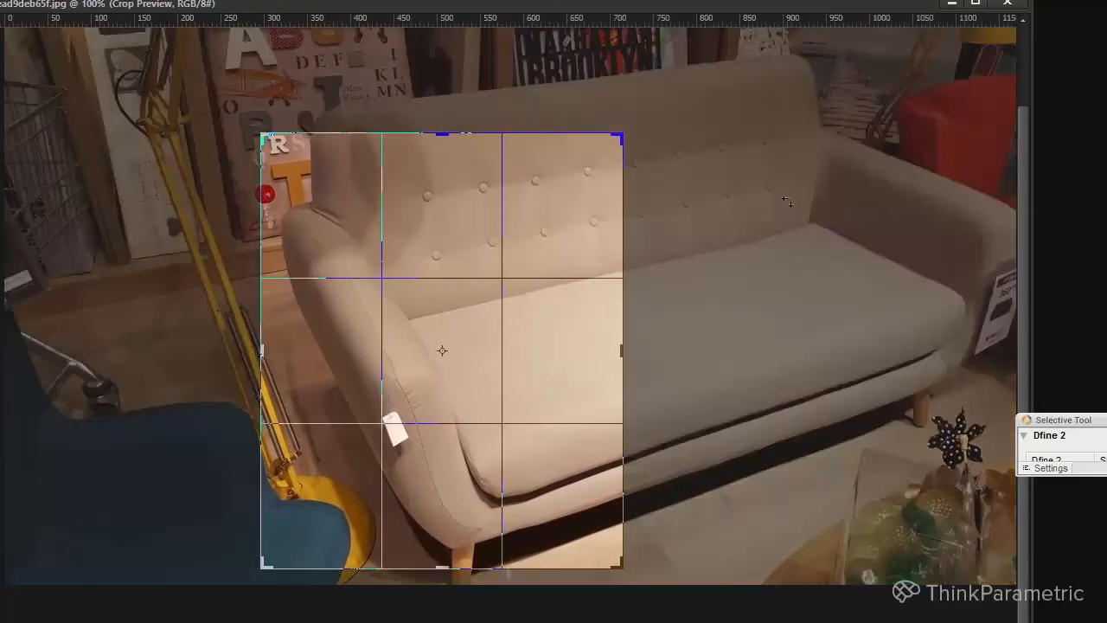
{"action": "key", "text": "Return"}
- Save the cropped sofa photo as 05 in the REF folder and close it
{"action": "key", "text": "ctrl+shift+s"}
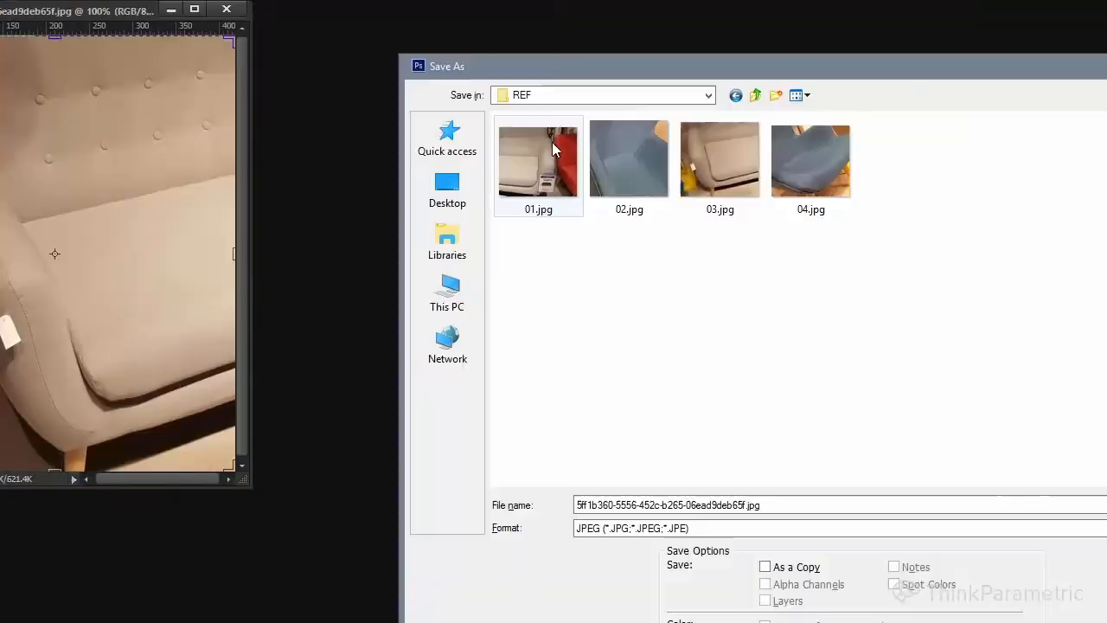
{"action": "double_click", "coordinate": [769, 505]}
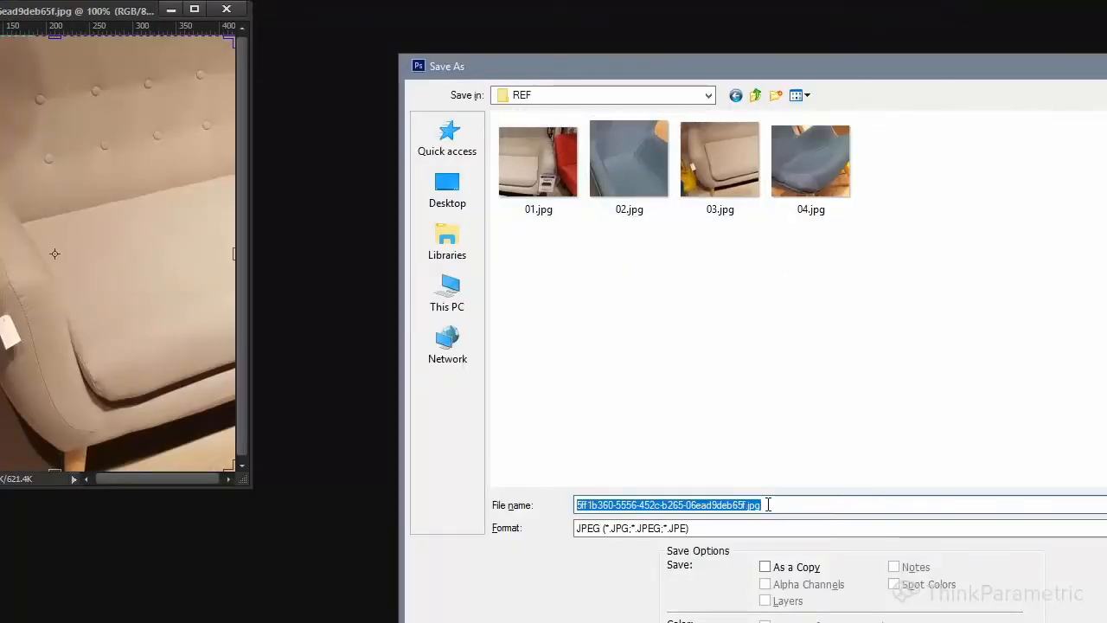
{"action": "type", "text": "05"}
{"action": "key", "text": "Return"}
{"action": "key", "text": "Return"}
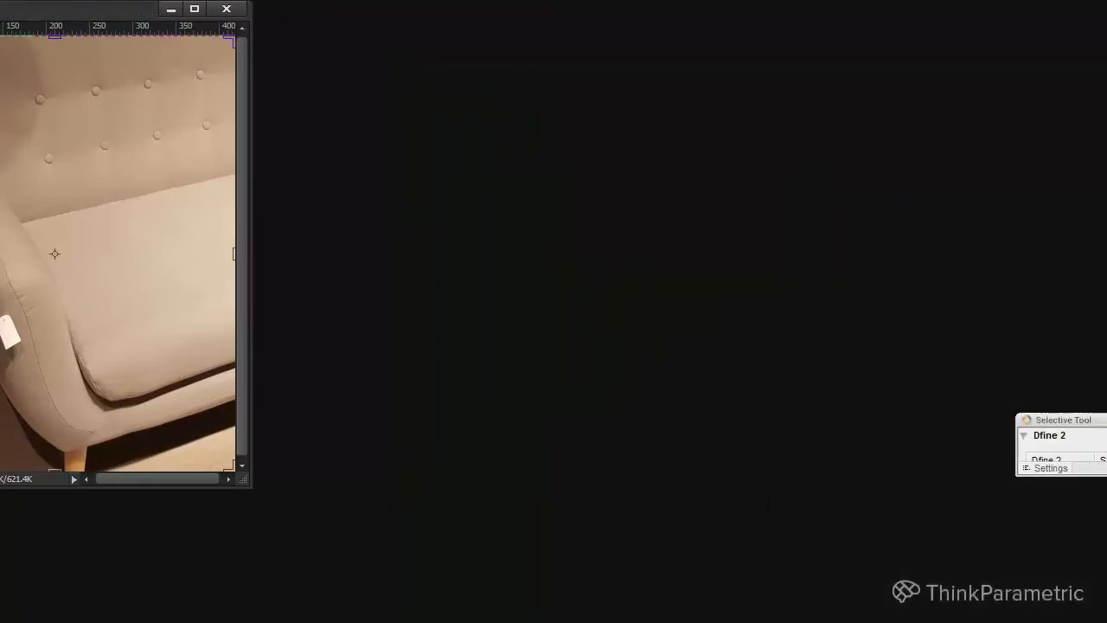
{"action": "left_click", "coordinate": [228, 8]}
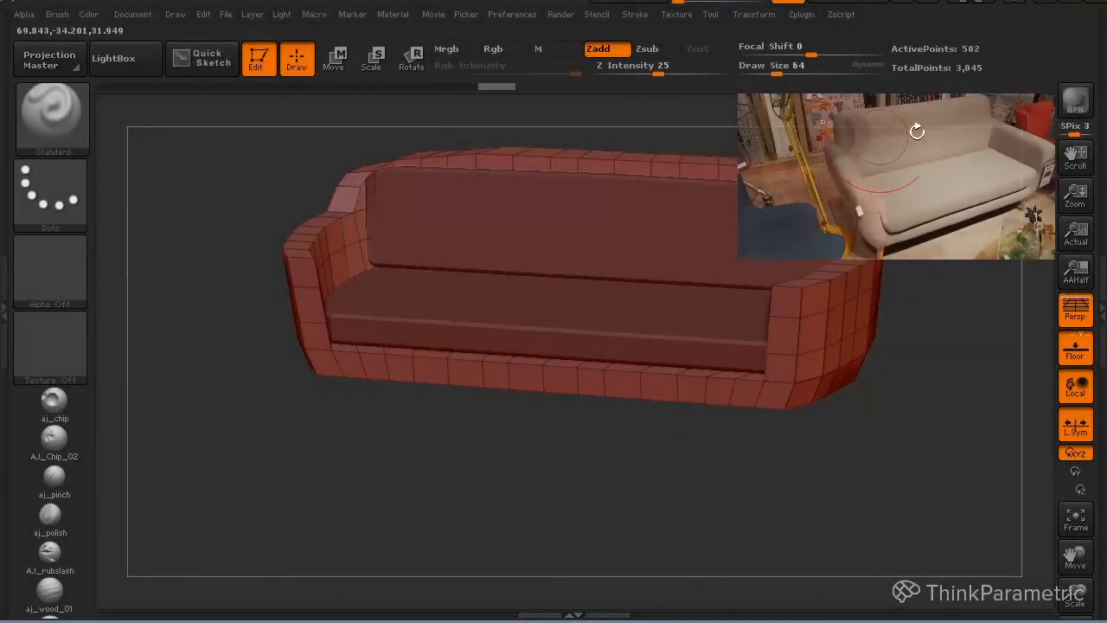
- In ZBrush, delete the uncropped sofa photo from Spotlight and import 01.jpg to 05.jpg from the 2D/REF folder as textures
{"action": "left_click", "coordinate": [937, 205]}
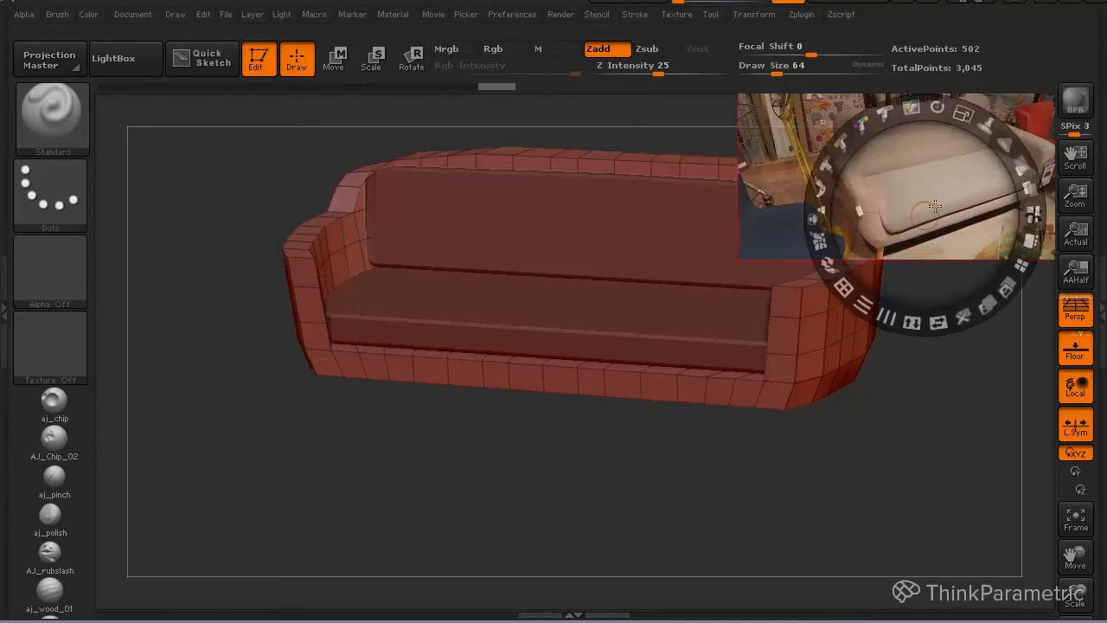
{"action": "left_click", "coordinate": [963, 320]}
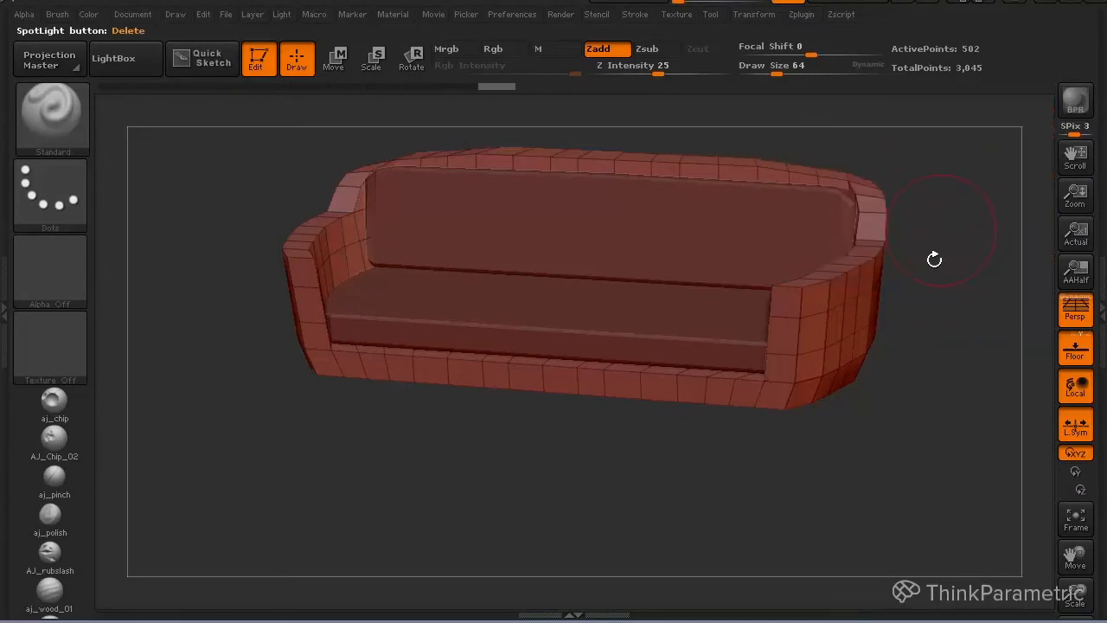
{"action": "left_click", "coordinate": [677, 14]}
{"action": "left_click", "coordinate": [709, 117]}
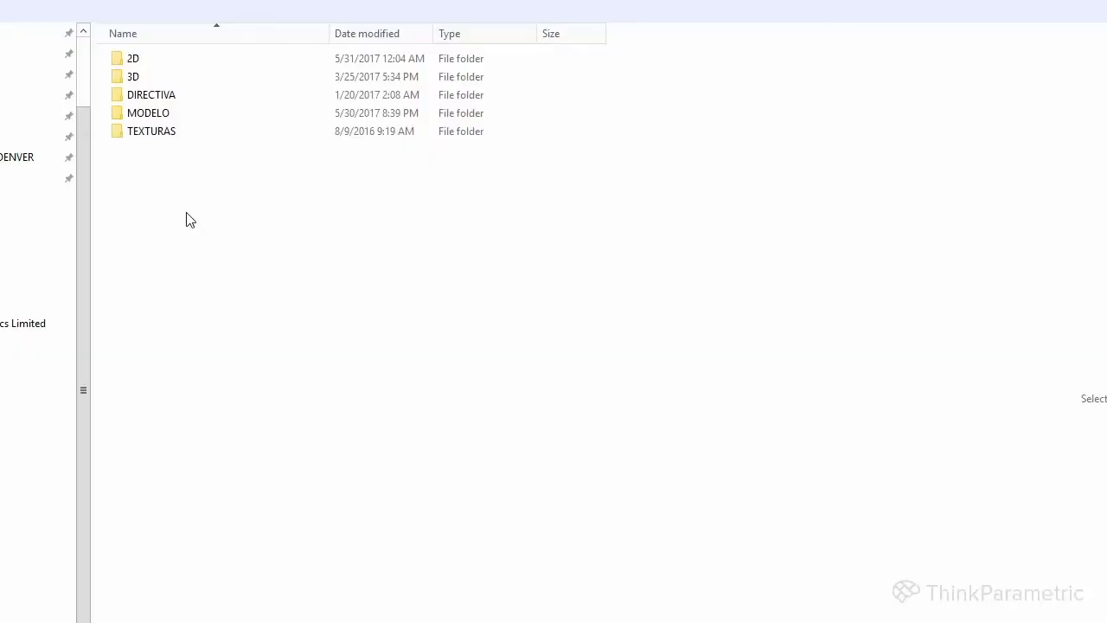
{"action": "double_click", "coordinate": [177, 62]}
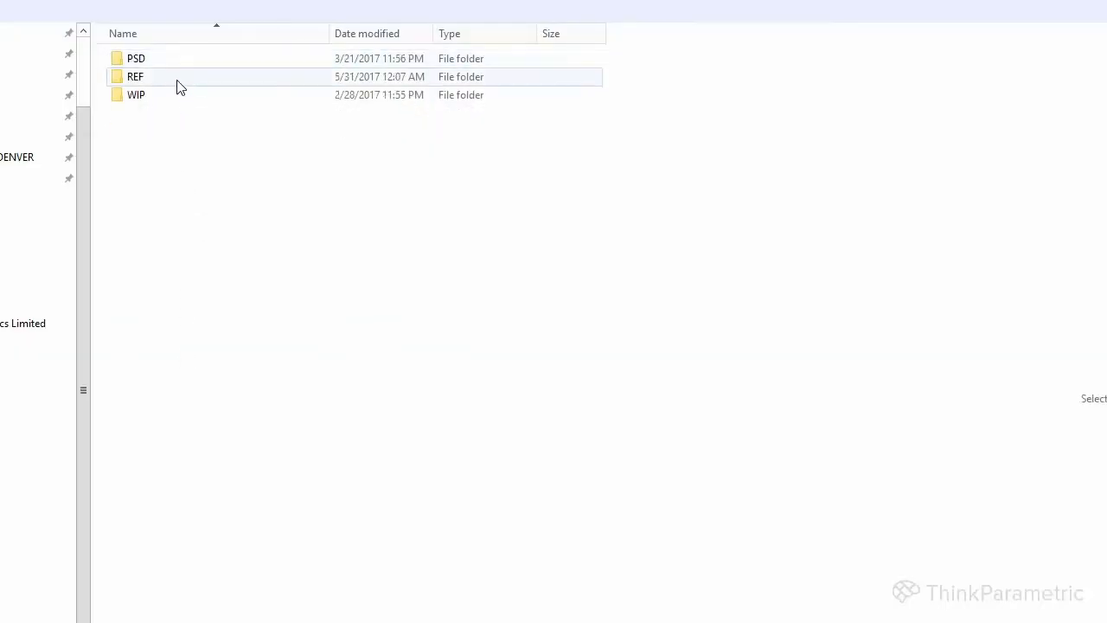
{"action": "double_click", "coordinate": [179, 78]}
{"action": "left_click", "coordinate": [177, 67]}
{"action": "left_click", "coordinate": [507, 67], "text": "shift"}
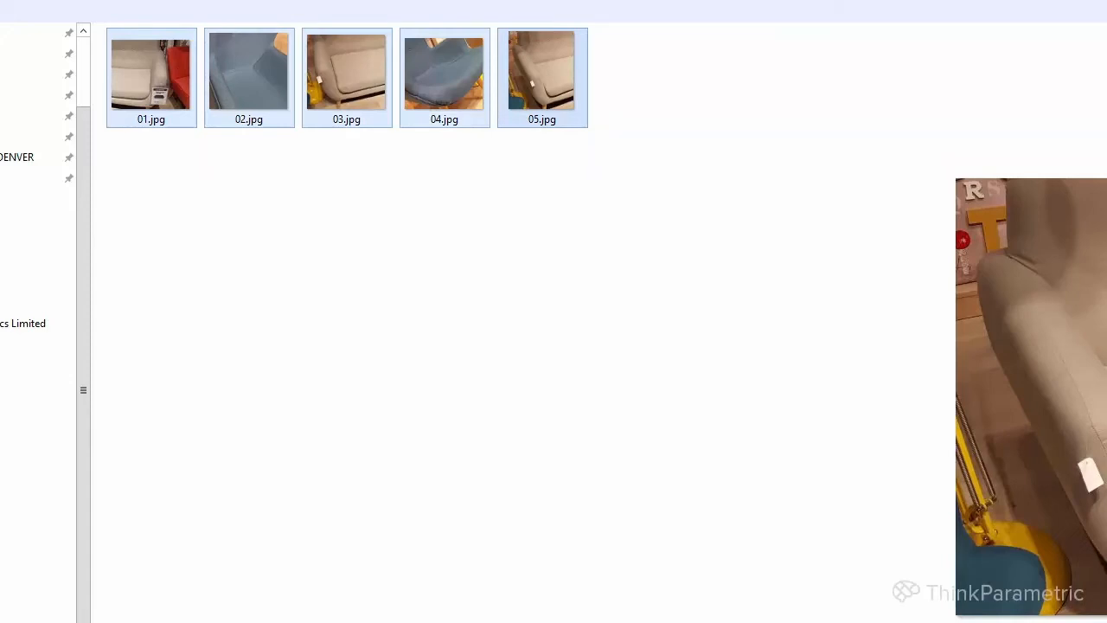
{"action": "key", "text": "Return"}
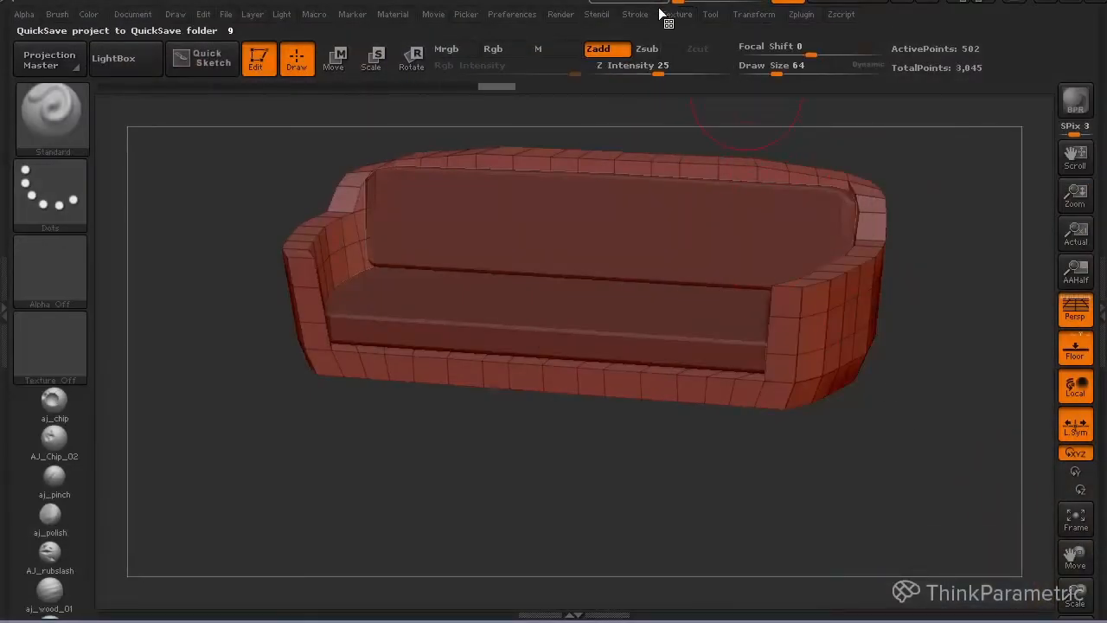
- Add the imported textures 01, 02, 03, 04 and 05 to Spotlight and select the blue 02 photo
{"action": "left_click", "coordinate": [675, 14]}
{"action": "mouse_move", "coordinate": [729, 379]}
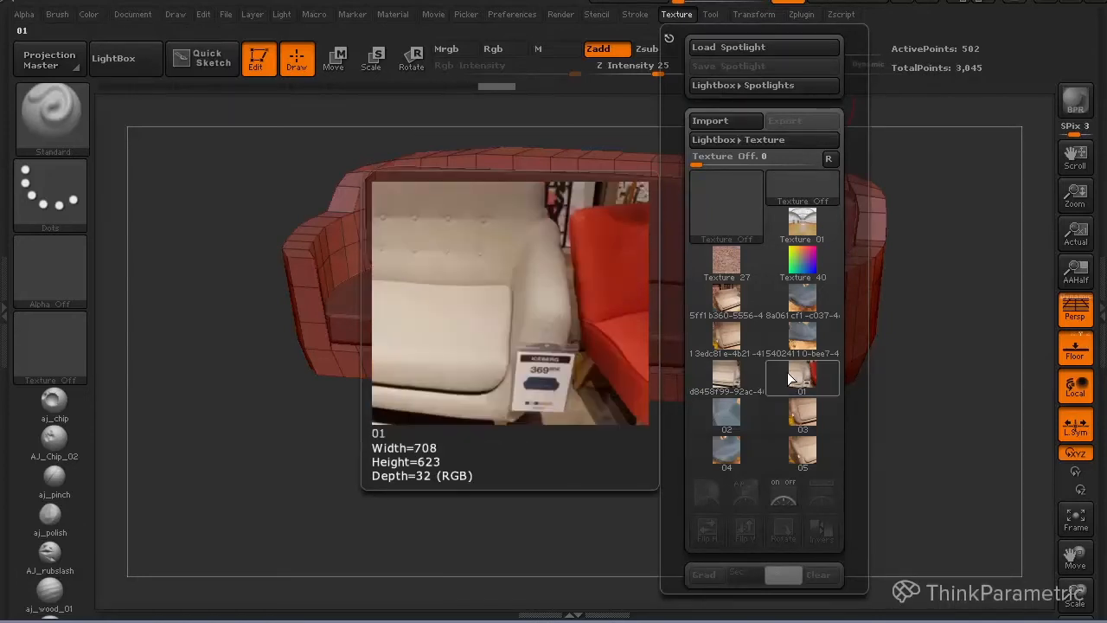
{"action": "left_click", "coordinate": [787, 372]}
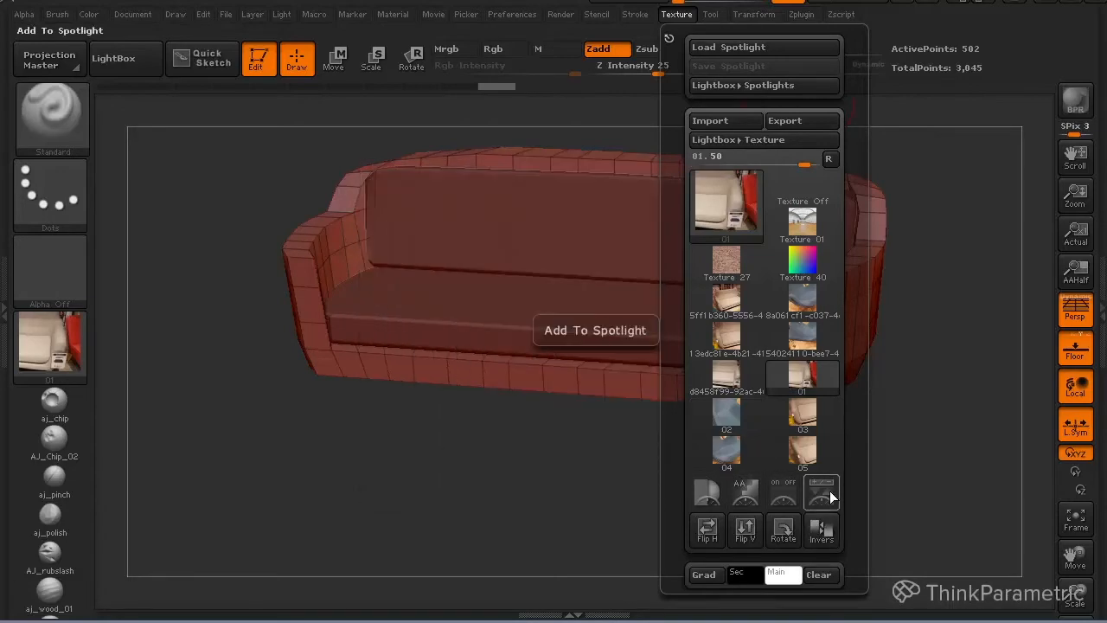
{"action": "left_click", "coordinate": [829, 494]}
{"action": "left_click", "coordinate": [741, 410]}
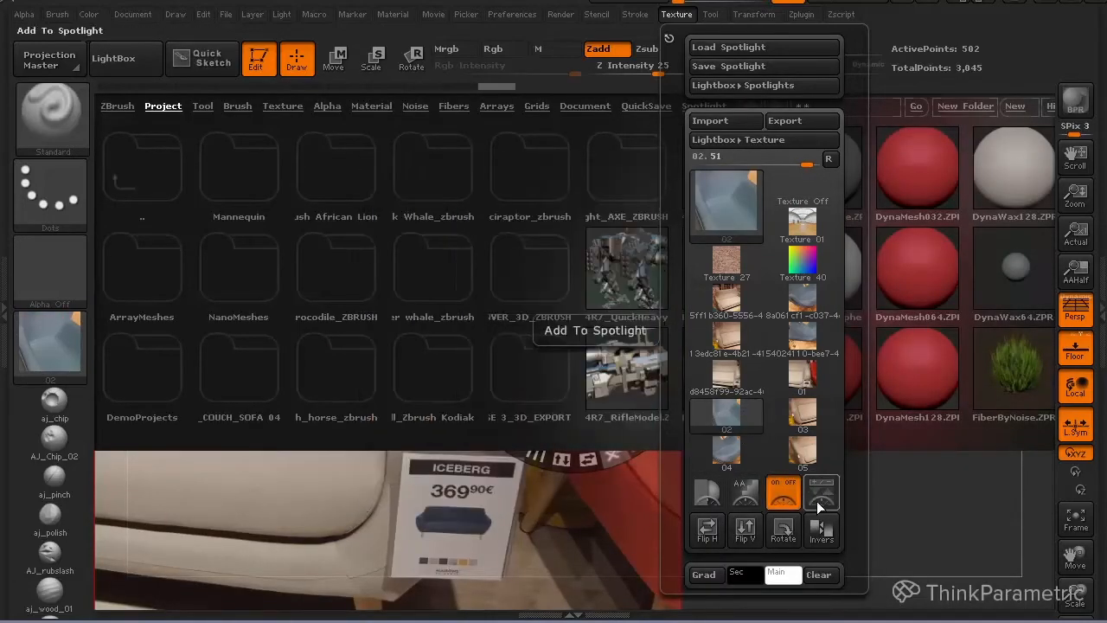
{"action": "left_click", "coordinate": [803, 417]}
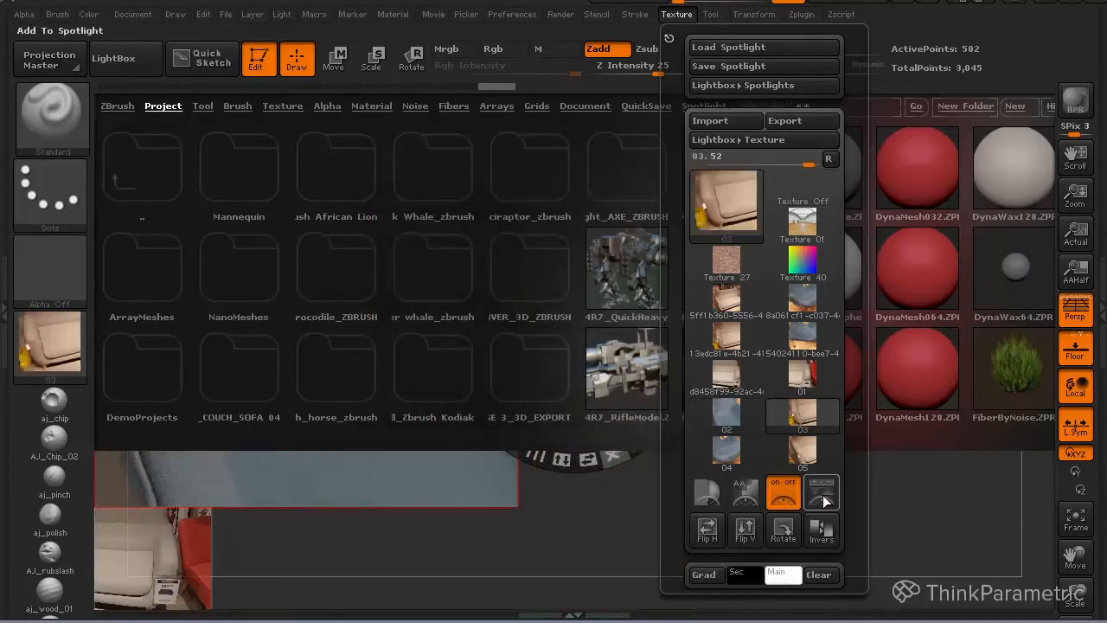
{"action": "left_click", "coordinate": [744, 449]}
{"action": "left_click", "coordinate": [742, 447]}
{"action": "left_click", "coordinate": [814, 493]}
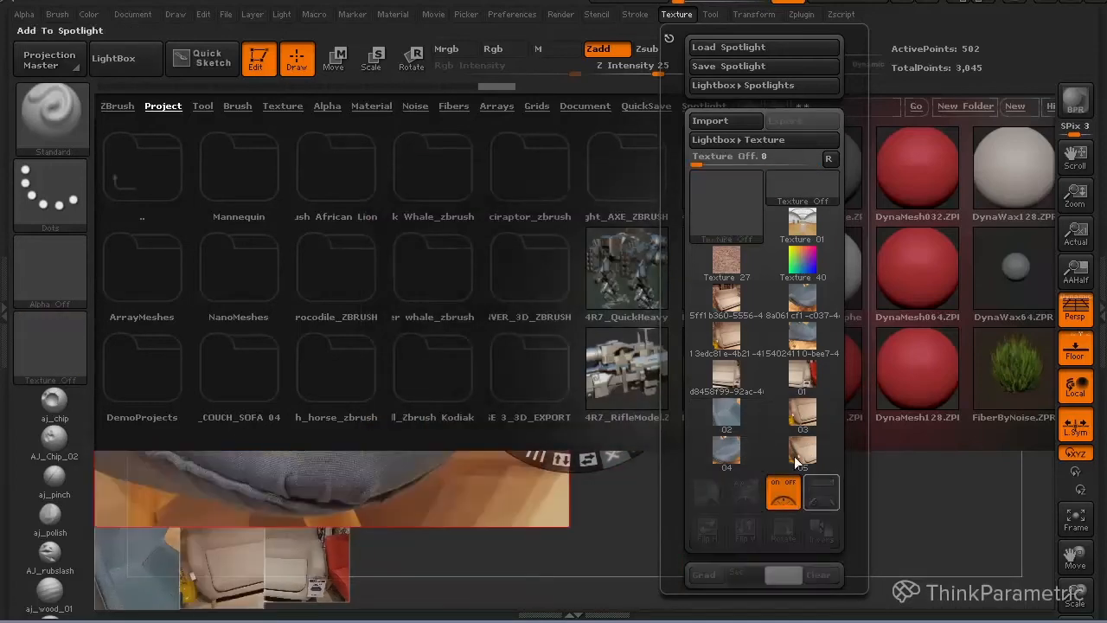
{"action": "left_click", "coordinate": [803, 450]}
{"action": "left_click", "coordinate": [820, 493]}
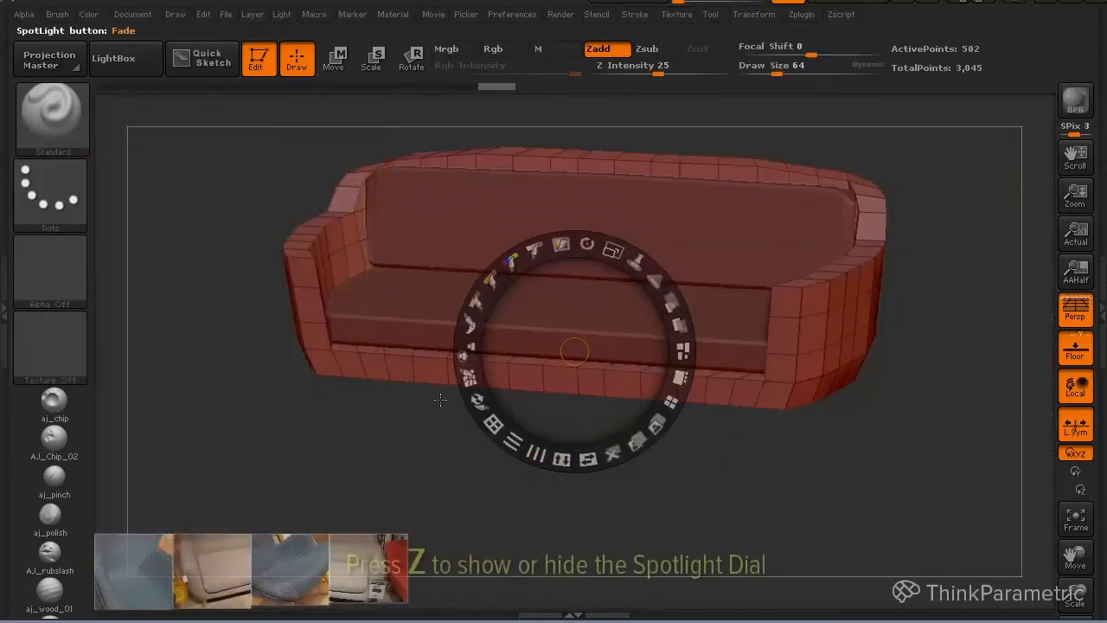
{"action": "mouse_move", "coordinate": [154, 549]}
{"action": "left_mouse_down"}
{"action": "mouse_move", "coordinate": [847, 156]}
{"action": "mouse_move", "coordinate": [311, 527]}
{"action": "mouse_move", "coordinate": [138, 553]}
{"action": "left_mouse_up"}
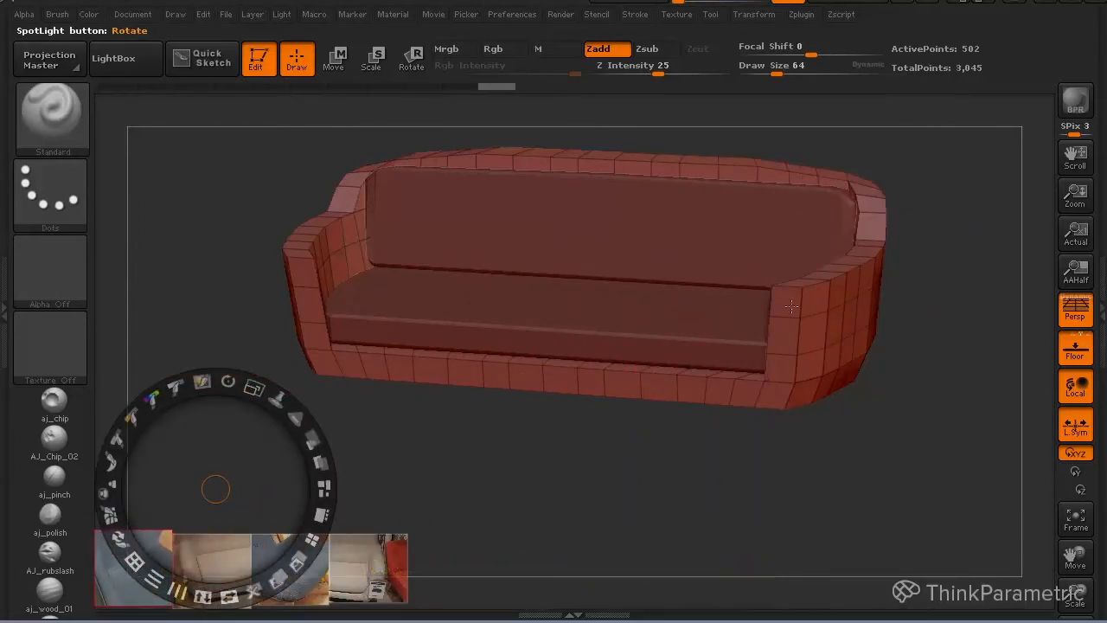
- Save the project in a new folder named ZBRUSH inside the 3D folder and accept the LightBox shortcut notice
{"action": "left_click", "coordinate": [226, 15]}
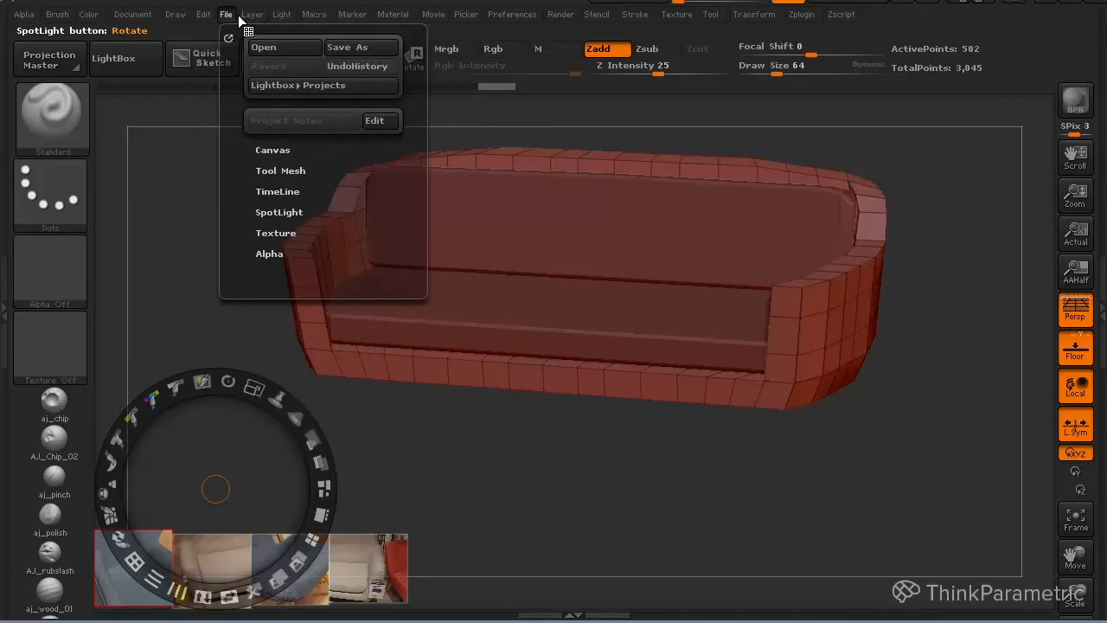
{"action": "left_click", "coordinate": [359, 51]}
{"action": "left_click", "coordinate": [336, 6]}
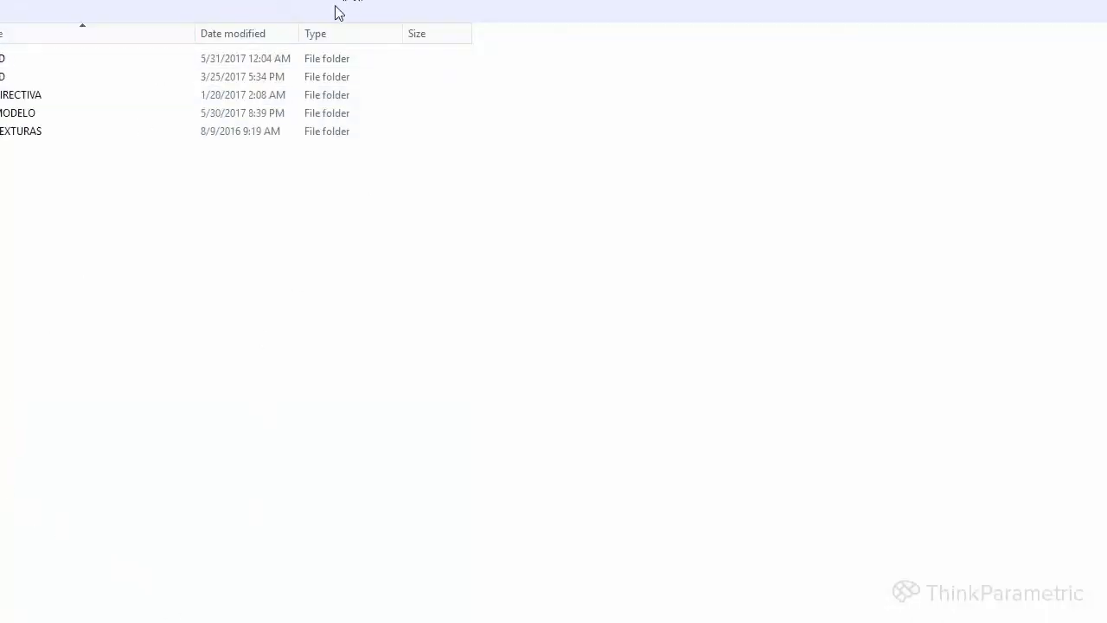
{"action": "double_click", "coordinate": [56, 75]}
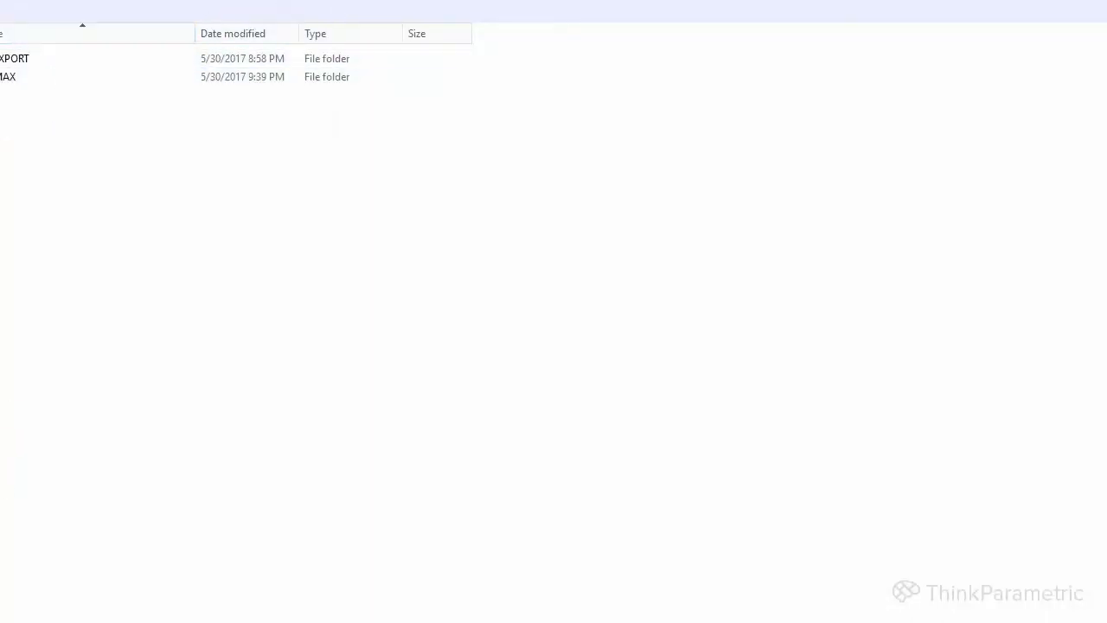
{"action": "right_click", "coordinate": [154, 230]}
{"action": "mouse_move", "coordinate": [100, 414]}
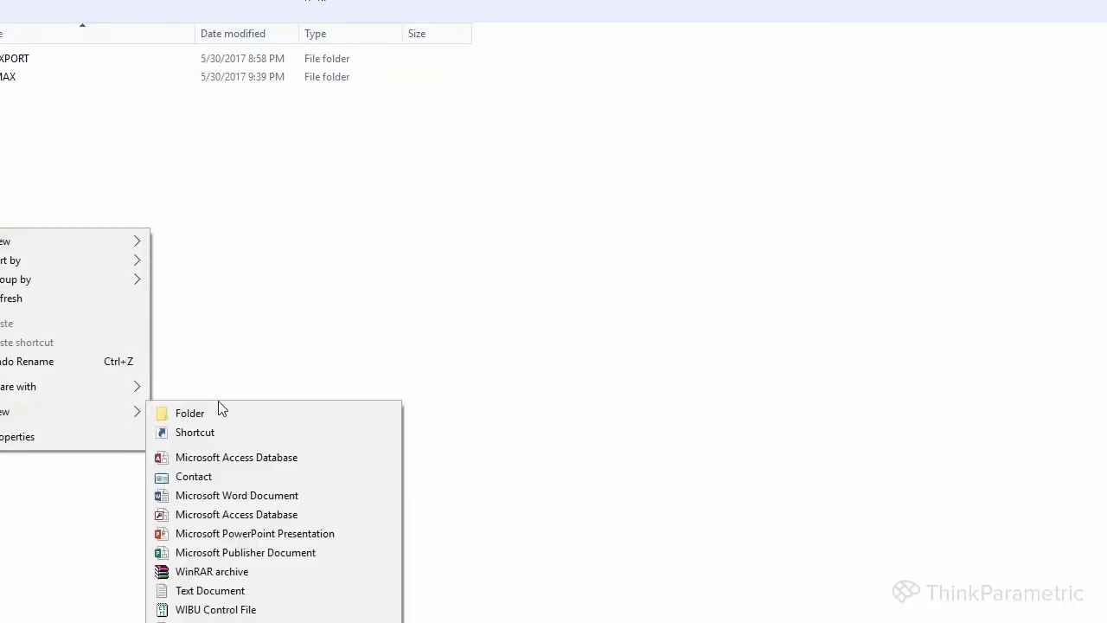
{"action": "left_click", "coordinate": [218, 411]}
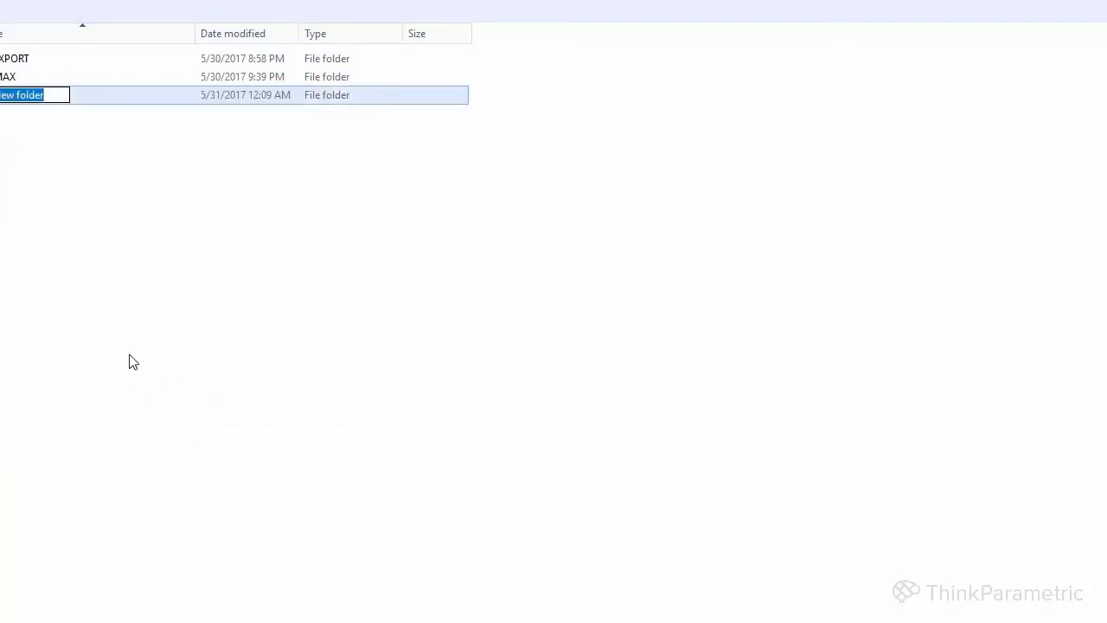
{"action": "key", "text": "BackSpace"}
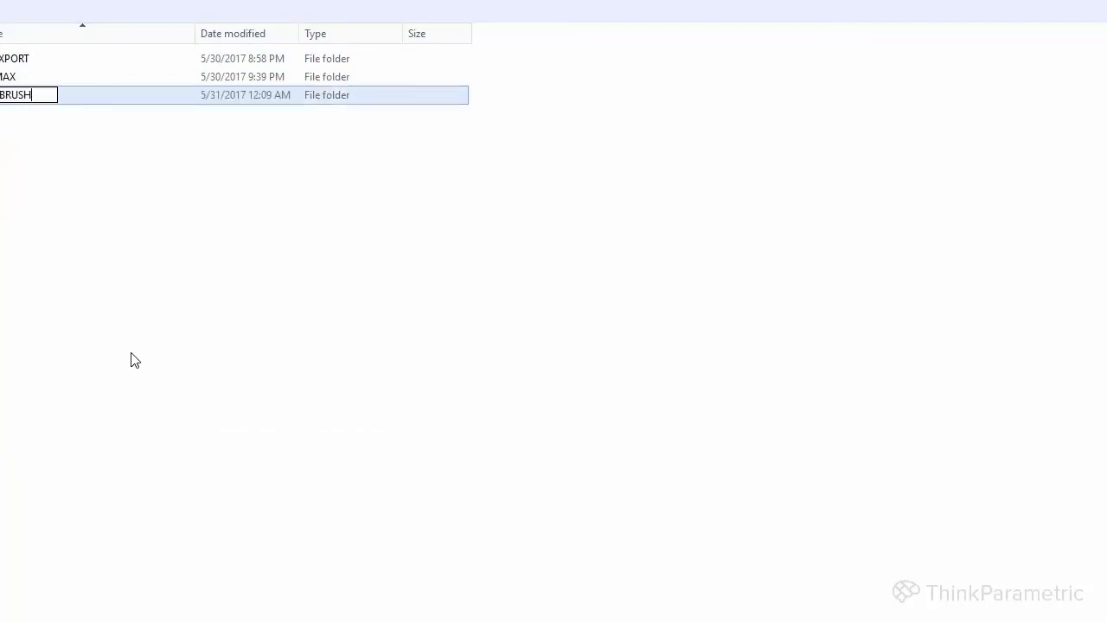
{"action": "type", "text": "ZBRUSH"}
{"action": "key", "text": "Return"}
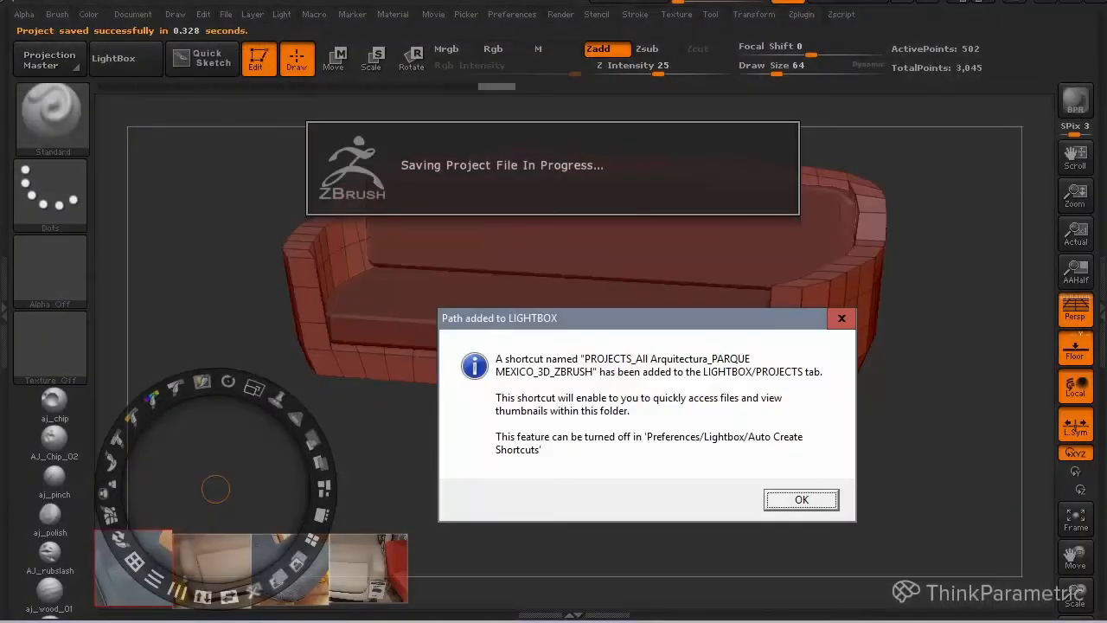
{"action": "key", "text": "Return"}
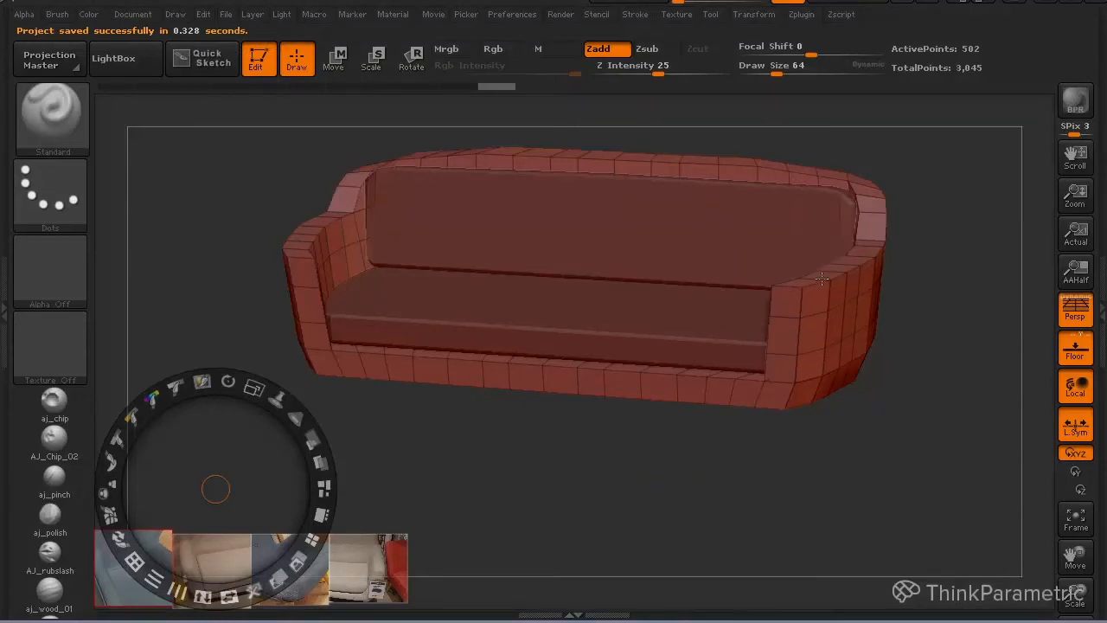
- Move the blue 02 photo and the cream sofa photo with the yellow object out of the Spotlight strip, enlarging each beside the couch
{"action": "left_click", "coordinate": [677, 15]}
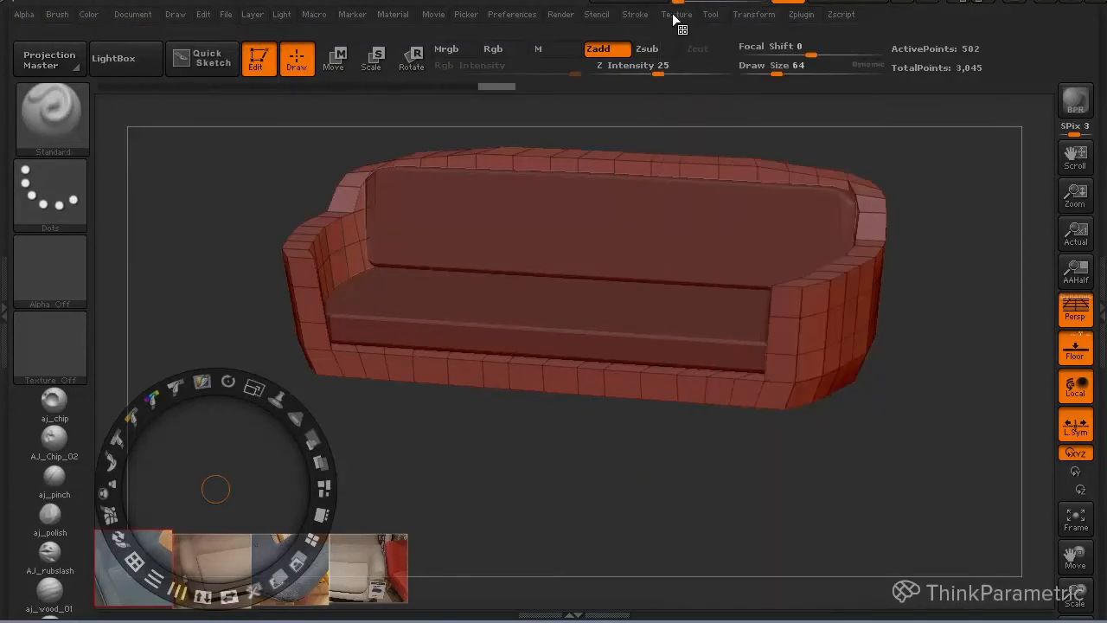
{"action": "left_click", "coordinate": [678, 15]}
{"action": "left_click_drag", "start_coordinate": [226, 553], "coordinate": [943, 283]}
{"action": "left_click_drag", "start_coordinate": [970, 119], "coordinate": [1030, 259]}
{"action": "left_click_drag", "start_coordinate": [932, 220], "coordinate": [826, 279]}
{"action": "left_click_drag", "start_coordinate": [212, 578], "coordinate": [849, 446]}
{"action": "left_click_drag", "start_coordinate": [886, 348], "coordinate": [956, 449]}
{"action": "left_click_drag", "start_coordinate": [882, 407], "coordinate": [897, 428]}
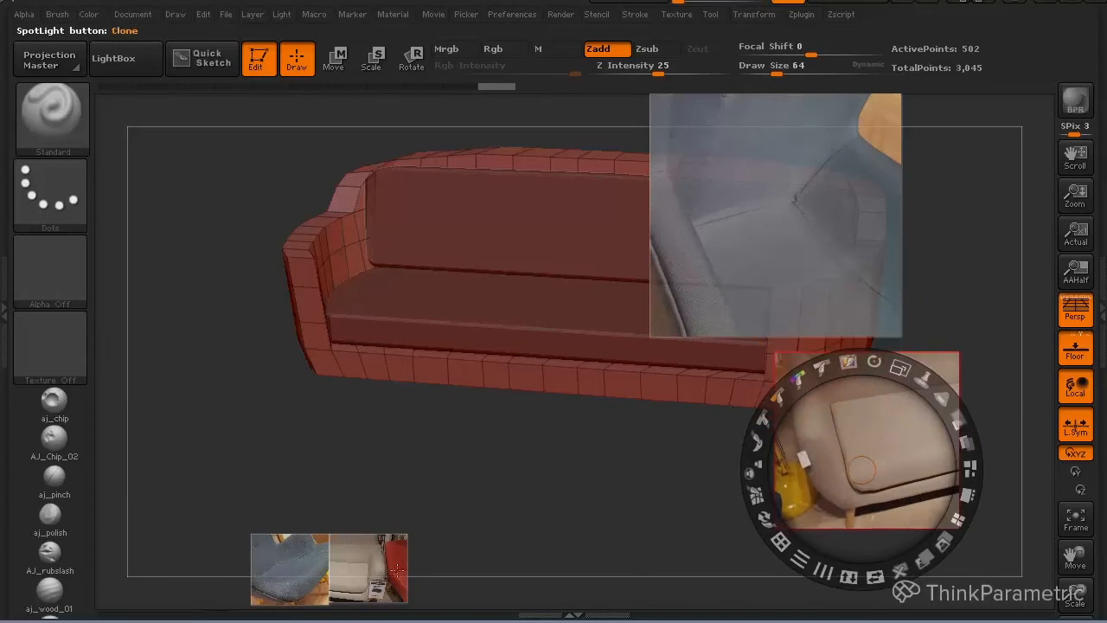
- Place and enlarge the blue seat photo and the white sofa photo with the red armchair, and leave Spotlight's editing mode
{"action": "left_click_drag", "start_coordinate": [286, 569], "coordinate": [966, 238]}
{"action": "left_click_drag", "start_coordinate": [972, 134], "coordinate": [1038, 259]}
{"action": "left_click_drag", "start_coordinate": [990, 231], "coordinate": [928, 210]}
{"action": "left_click_drag", "start_coordinate": [381, 563], "coordinate": [699, 455]}
{"action": "left_click_drag", "start_coordinate": [735, 373], "coordinate": [781, 446]}
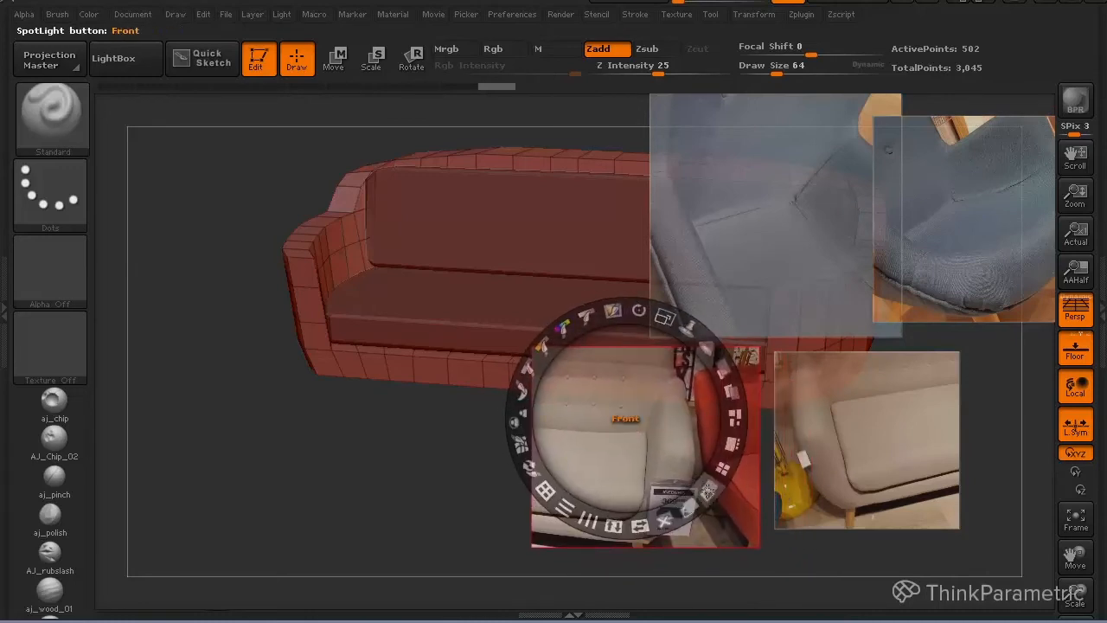
{"action": "key", "text": "comma"}
{"action": "key", "text": "comma"}
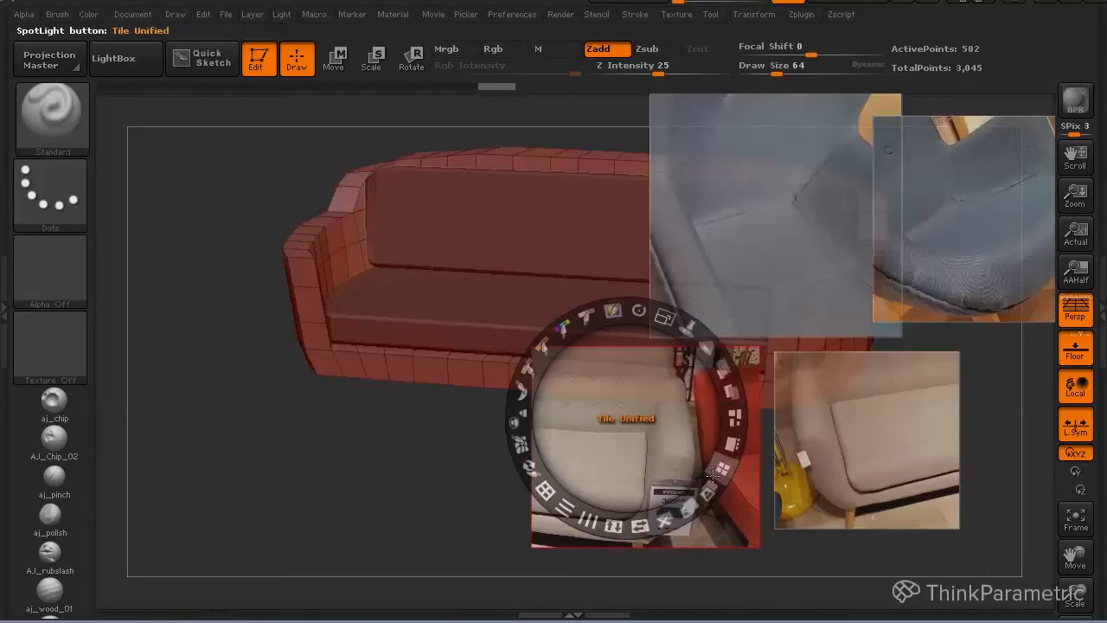
{"action": "key", "text": "z"}
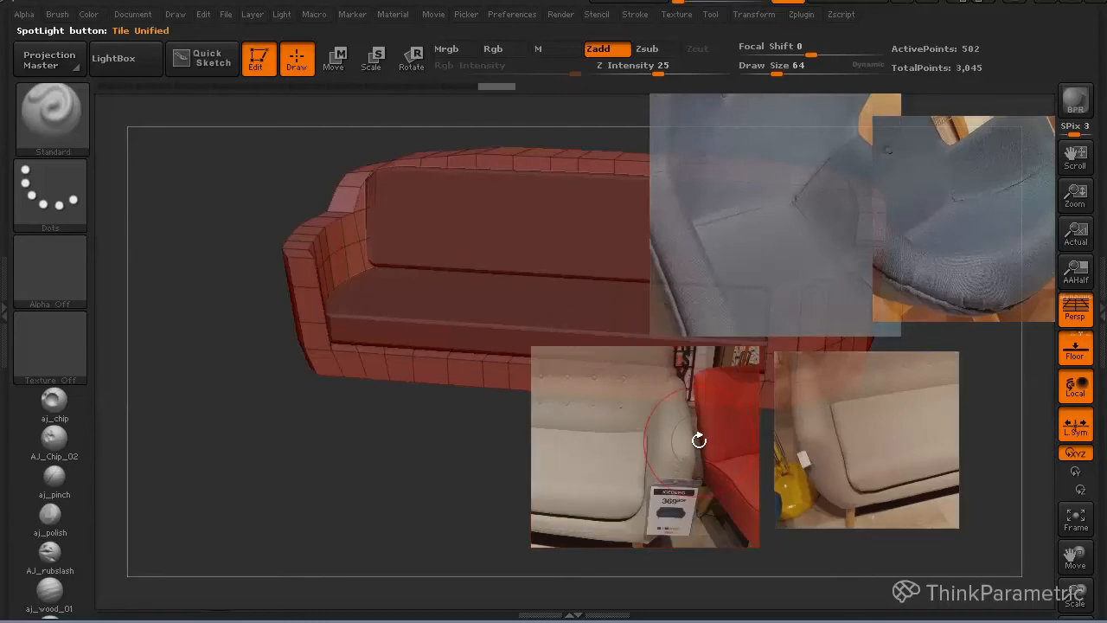
- Save the Spotlight layout in the ZBRUSH folder
{"action": "left_click", "coordinate": [678, 15]}
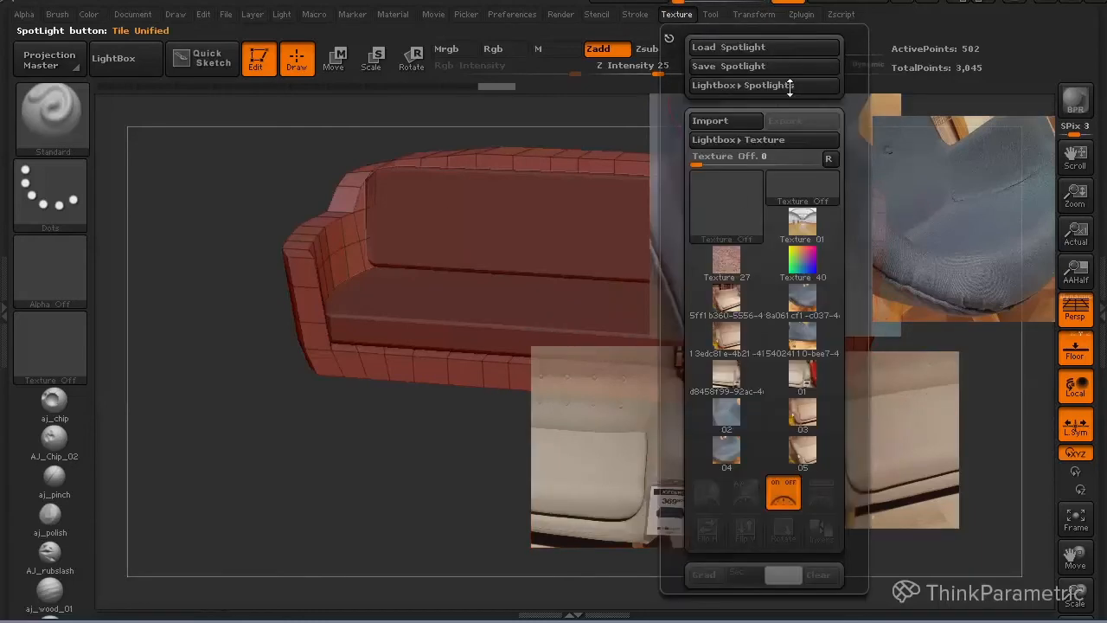
{"action": "left_click", "coordinate": [737, 70]}
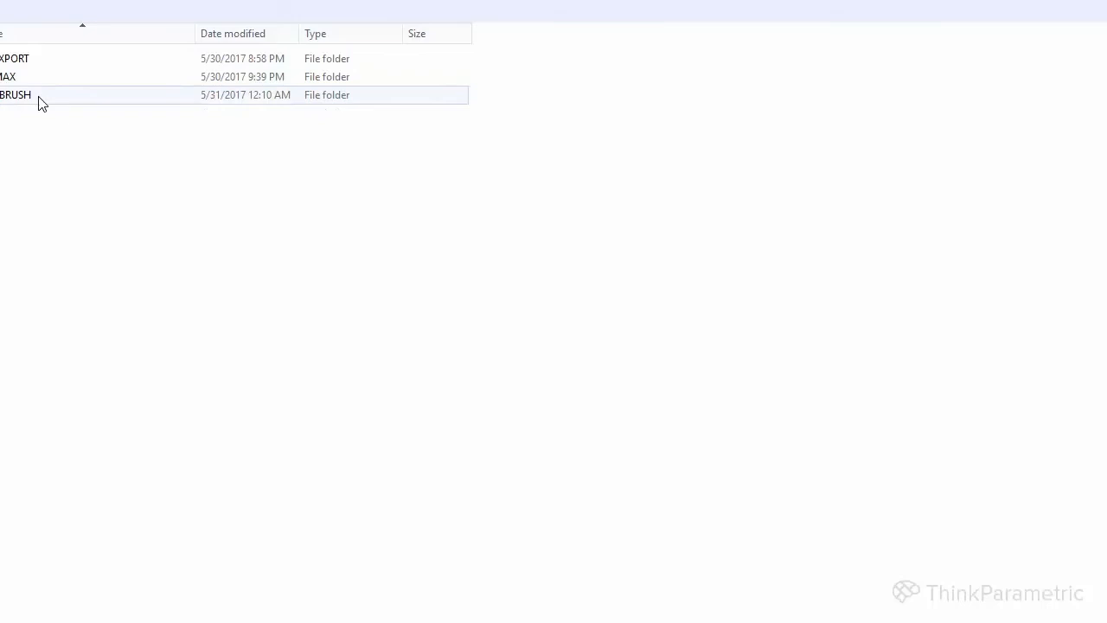
{"action": "double_click", "coordinate": [26, 95]}
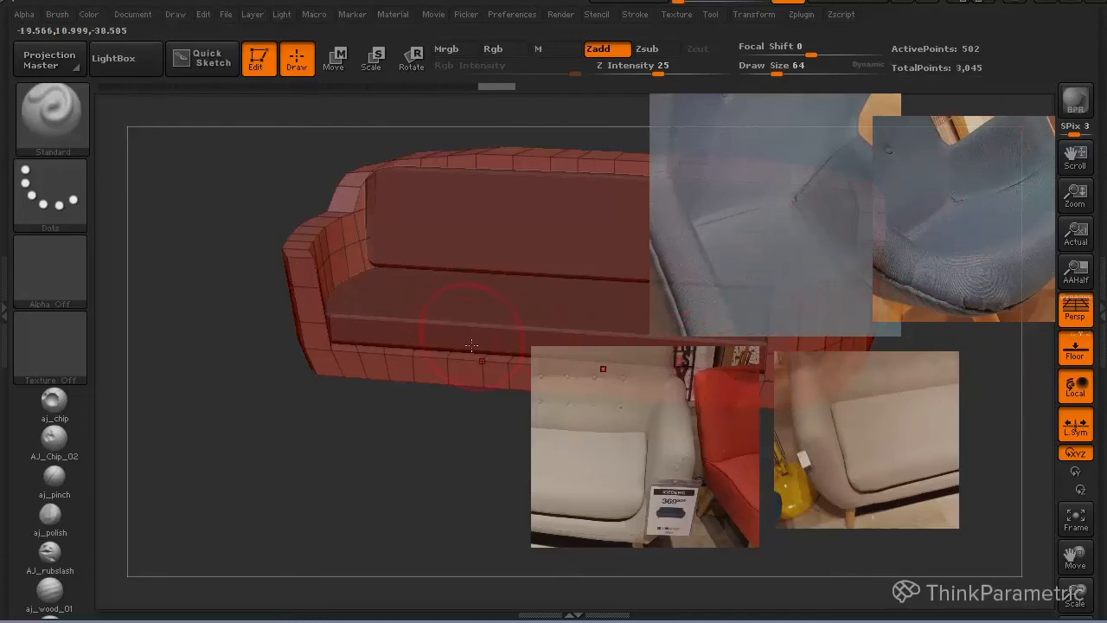
{"action": "left_click_drag", "start_coordinate": [396, 478], "coordinate": [423, 389], "text": "alt"}
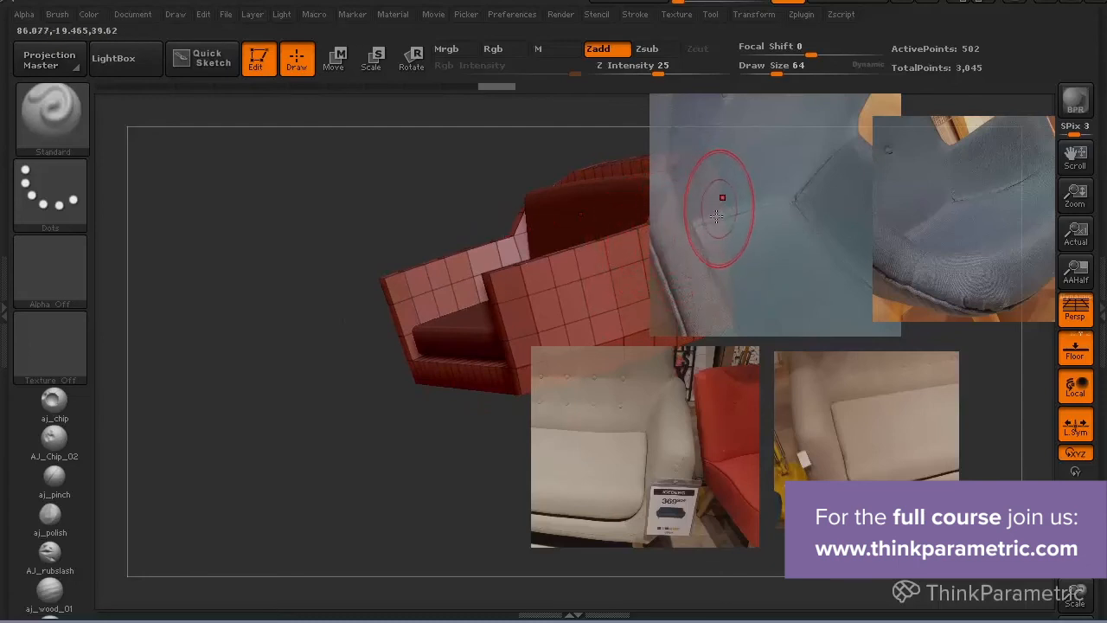
{"action": "left_click_drag", "start_coordinate": [719, 194], "coordinate": [620, 422]}
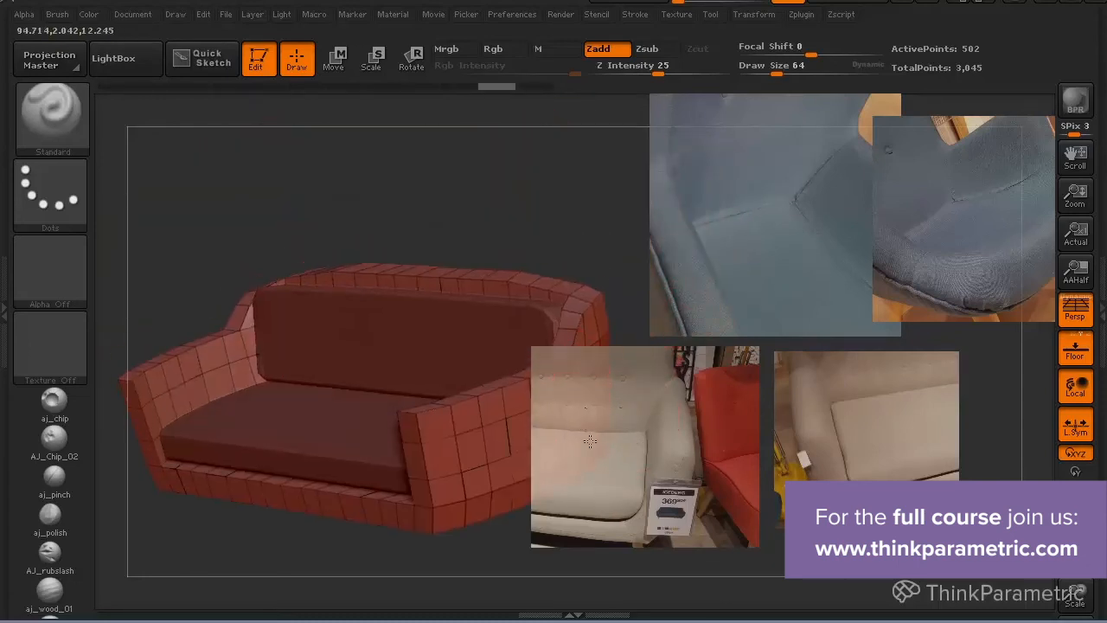
{"action": "left_click_drag", "start_coordinate": [576, 237], "coordinate": [557, 321]}
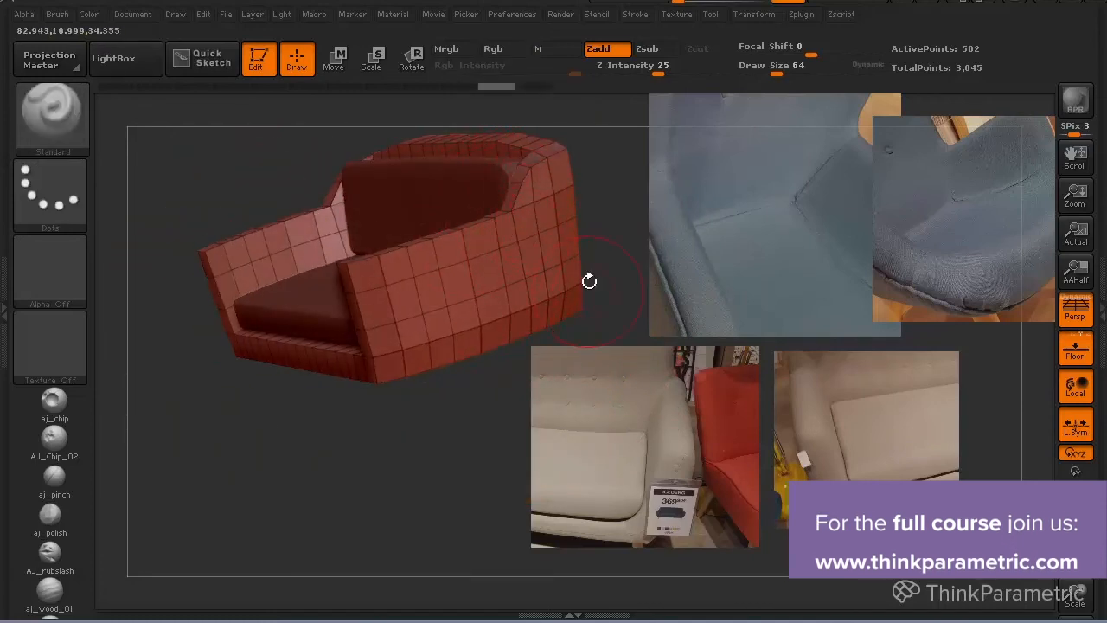
{"action": "mouse_move", "coordinate": [589, 280]}
{"action": "left_mouse_down"}
{"action": "mouse_move", "coordinate": [563, 389]}
{"action": "mouse_move", "coordinate": [563, 370]}
{"action": "left_mouse_up"}
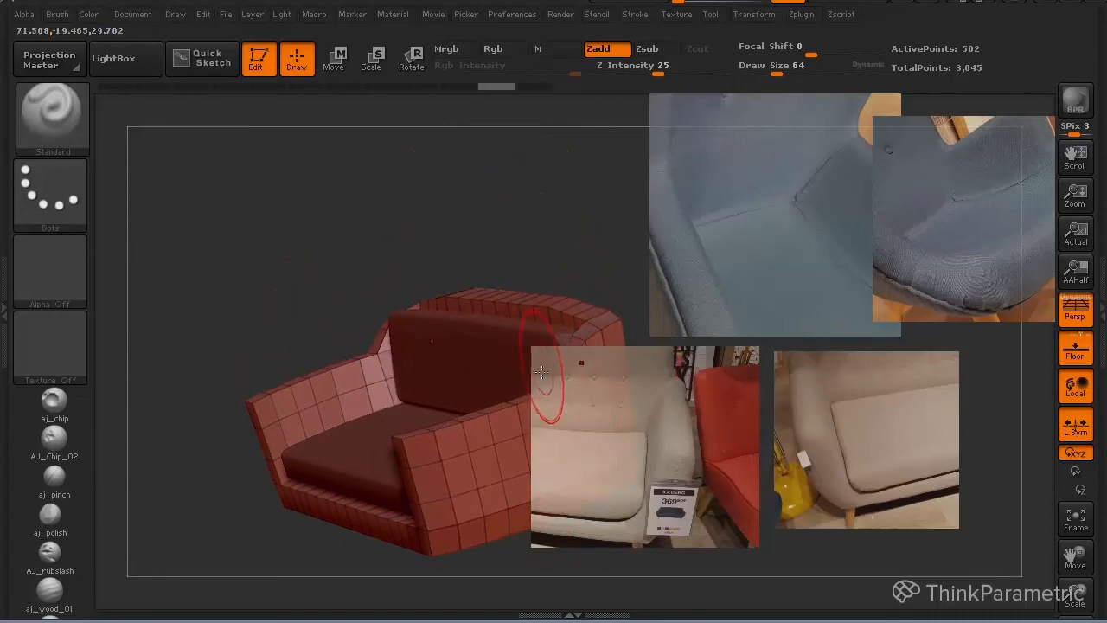
- Turn off Spotlight Projection in the Standard brush's Samples settings
{"action": "left_click", "coordinate": [7, 286]}
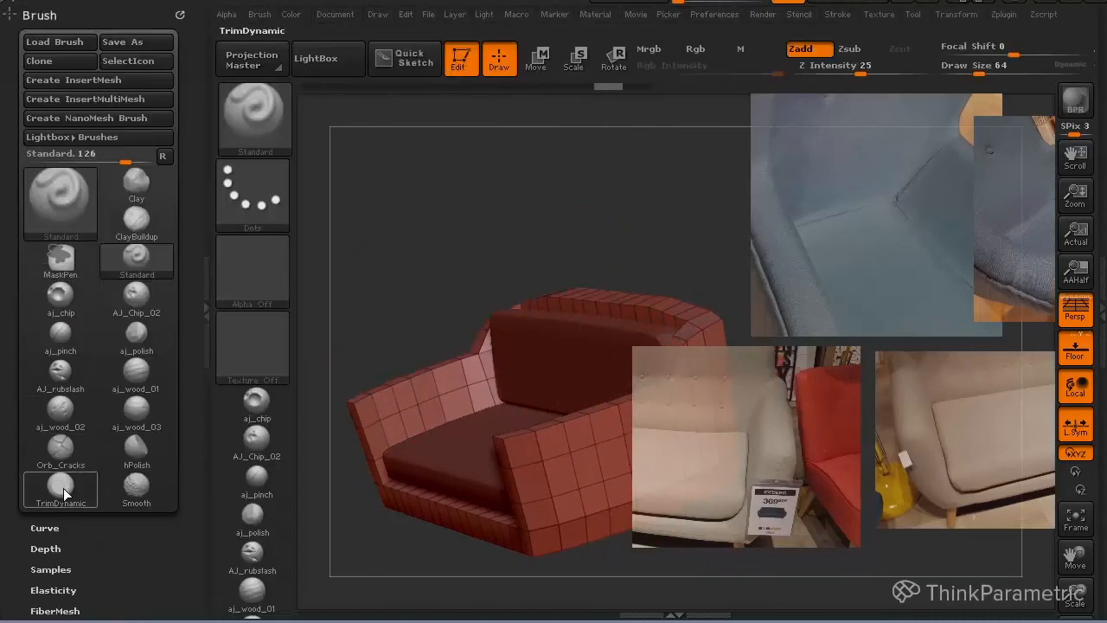
{"action": "scroll", "coordinate": [135, 574], "scroll_direction": "down", "scroll_amount": 2}
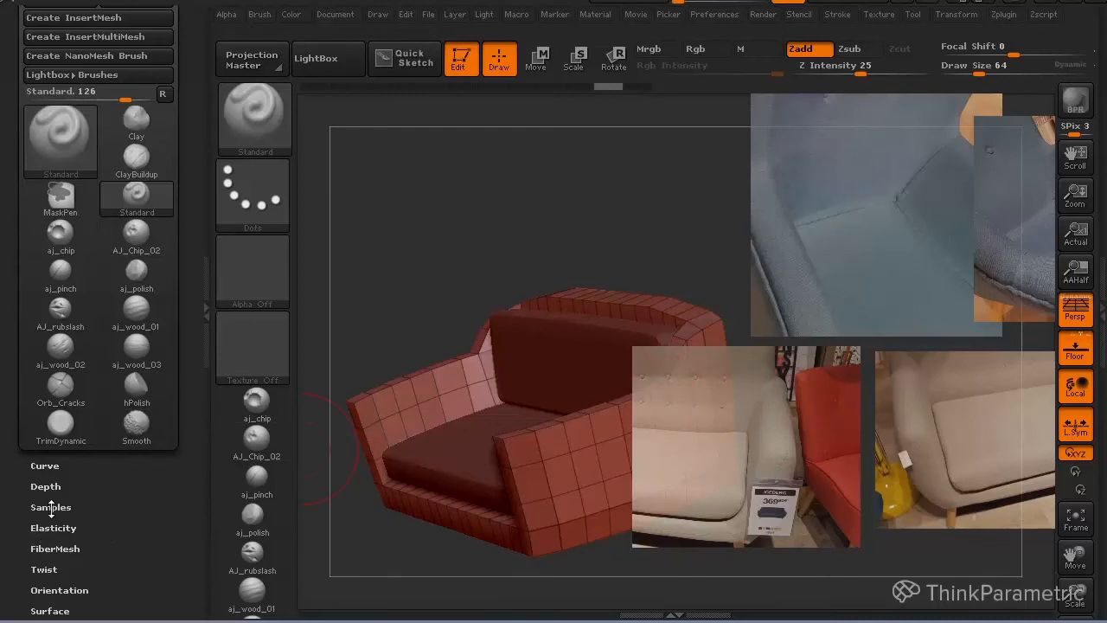
{"action": "left_click_drag", "start_coordinate": [186, 100], "coordinate": [195, 202]}
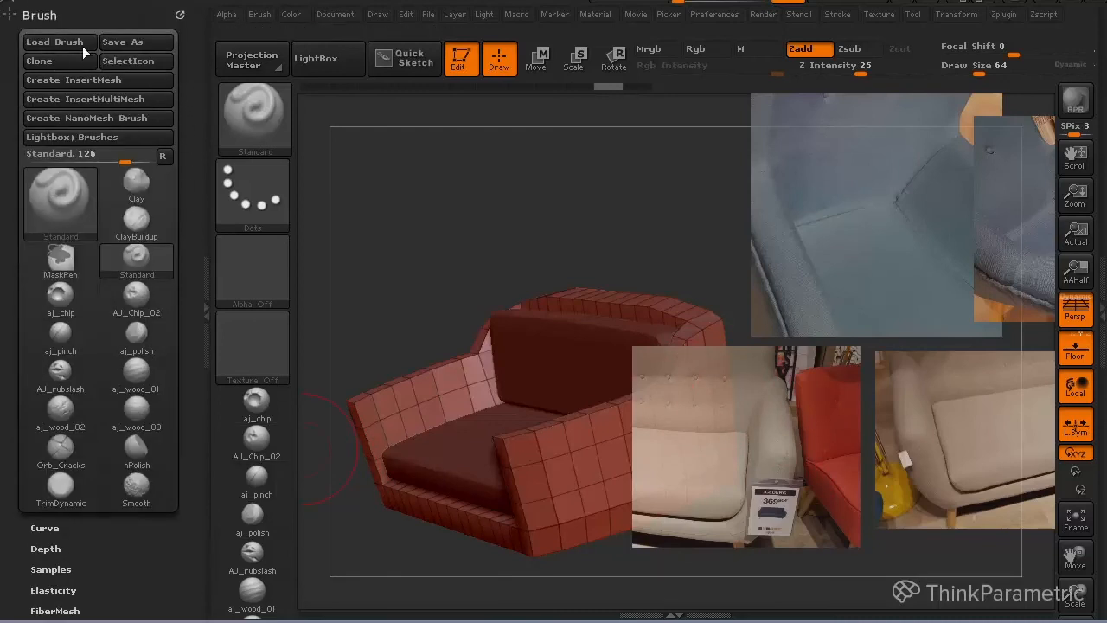
{"action": "left_click_drag", "start_coordinate": [198, 519], "coordinate": [195, 359]}
{"action": "scroll", "coordinate": [165, 289], "scroll_direction": "up", "scroll_amount": 2}
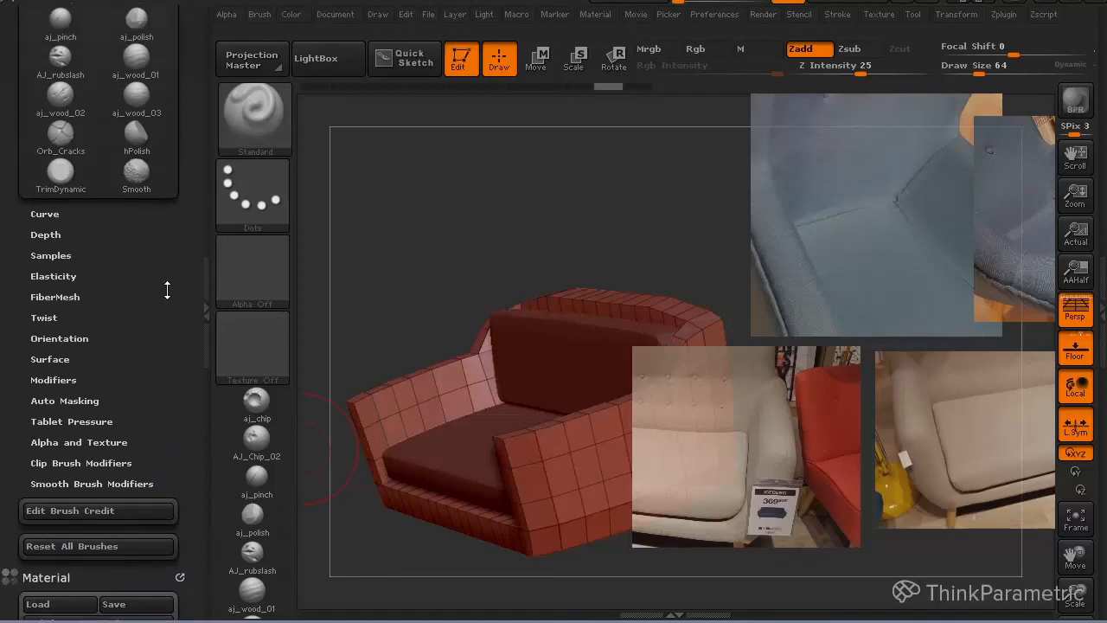
{"action": "left_click", "coordinate": [50, 260]}
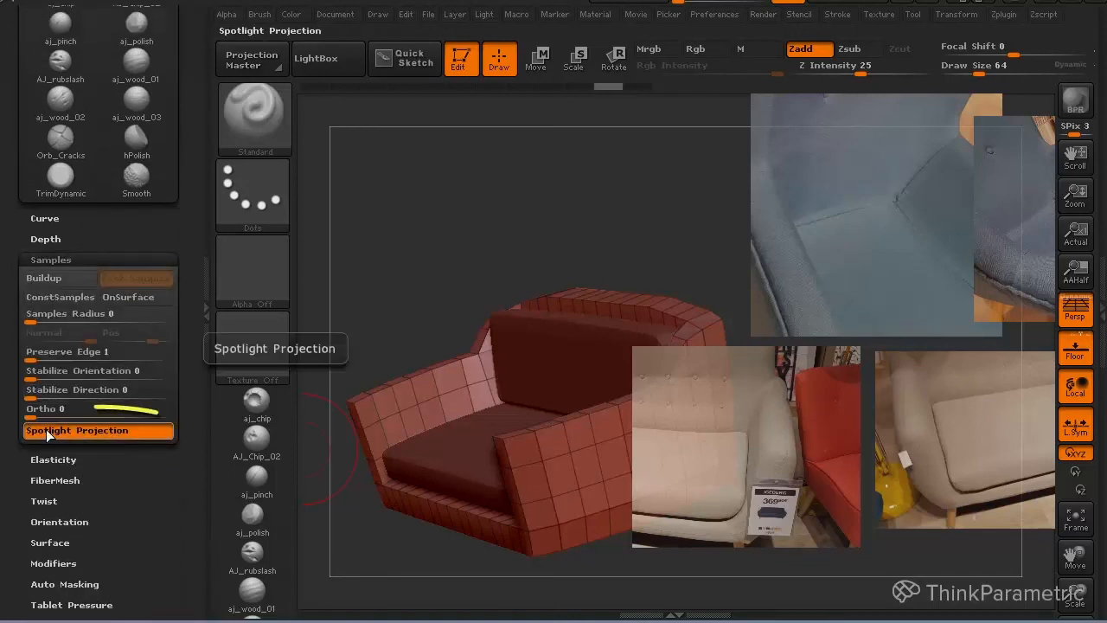
{"action": "left_click", "coordinate": [110, 432]}
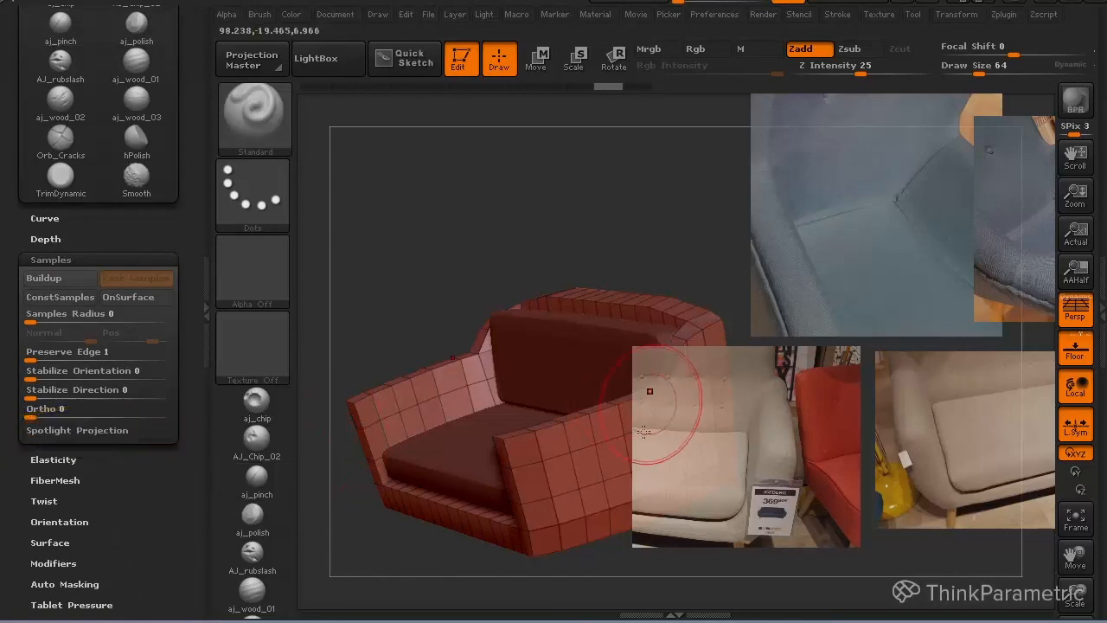
{"action": "left_click", "coordinate": [206, 270]}
{"action": "left_click_drag", "start_coordinate": [620, 334], "coordinate": [567, 260], "text": "alt"}
{"action": "left_click_drag", "start_coordinate": [484, 484], "coordinate": [525, 322]}
{"action": "left_click_drag", "start_coordinate": [512, 443], "coordinate": [522, 360], "text": "alt"}
{"action": "left_click_drag", "start_coordinate": [508, 421], "coordinate": [665, 308], "text": "alt"}
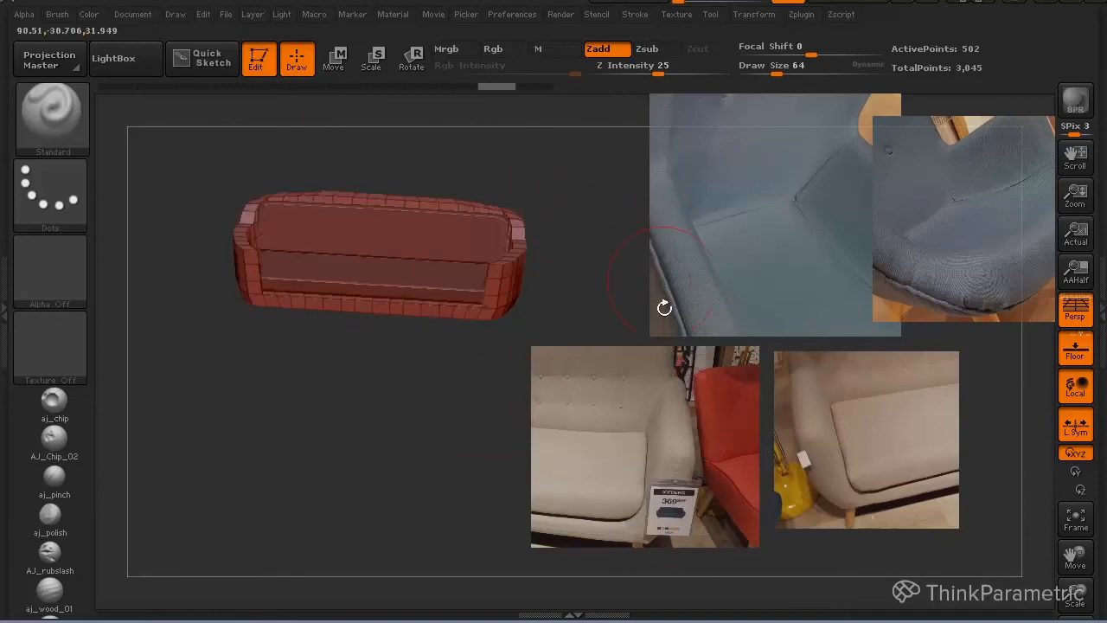
{"action": "left_click_drag", "start_coordinate": [546, 268], "coordinate": [507, 285]}
{"action": "left_click_drag", "start_coordinate": [531, 242], "coordinate": [543, 272], "text": "alt"}
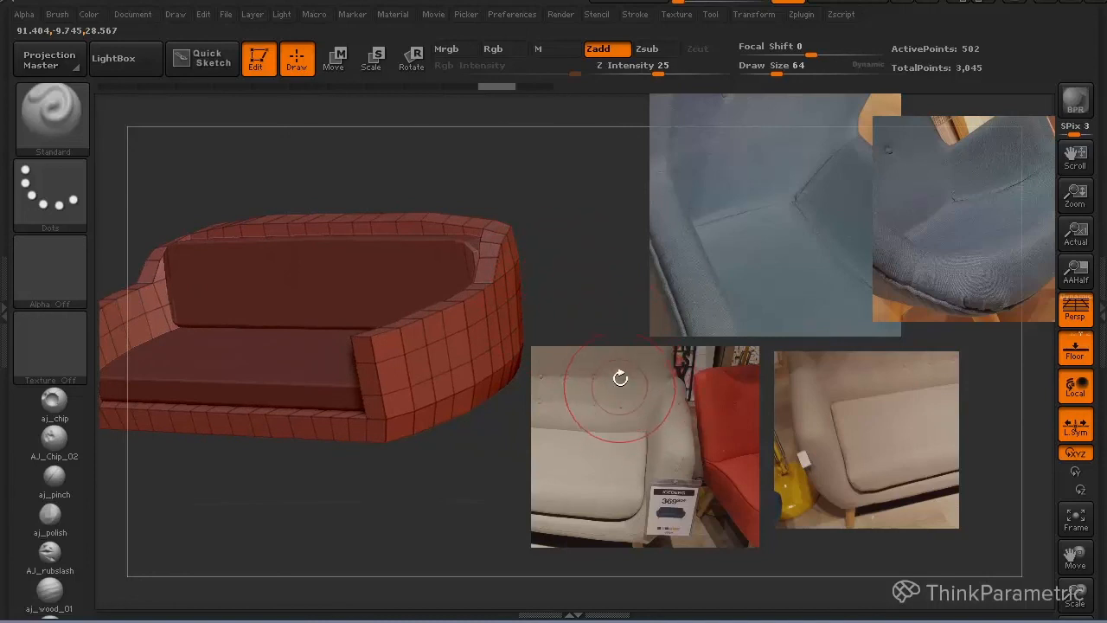